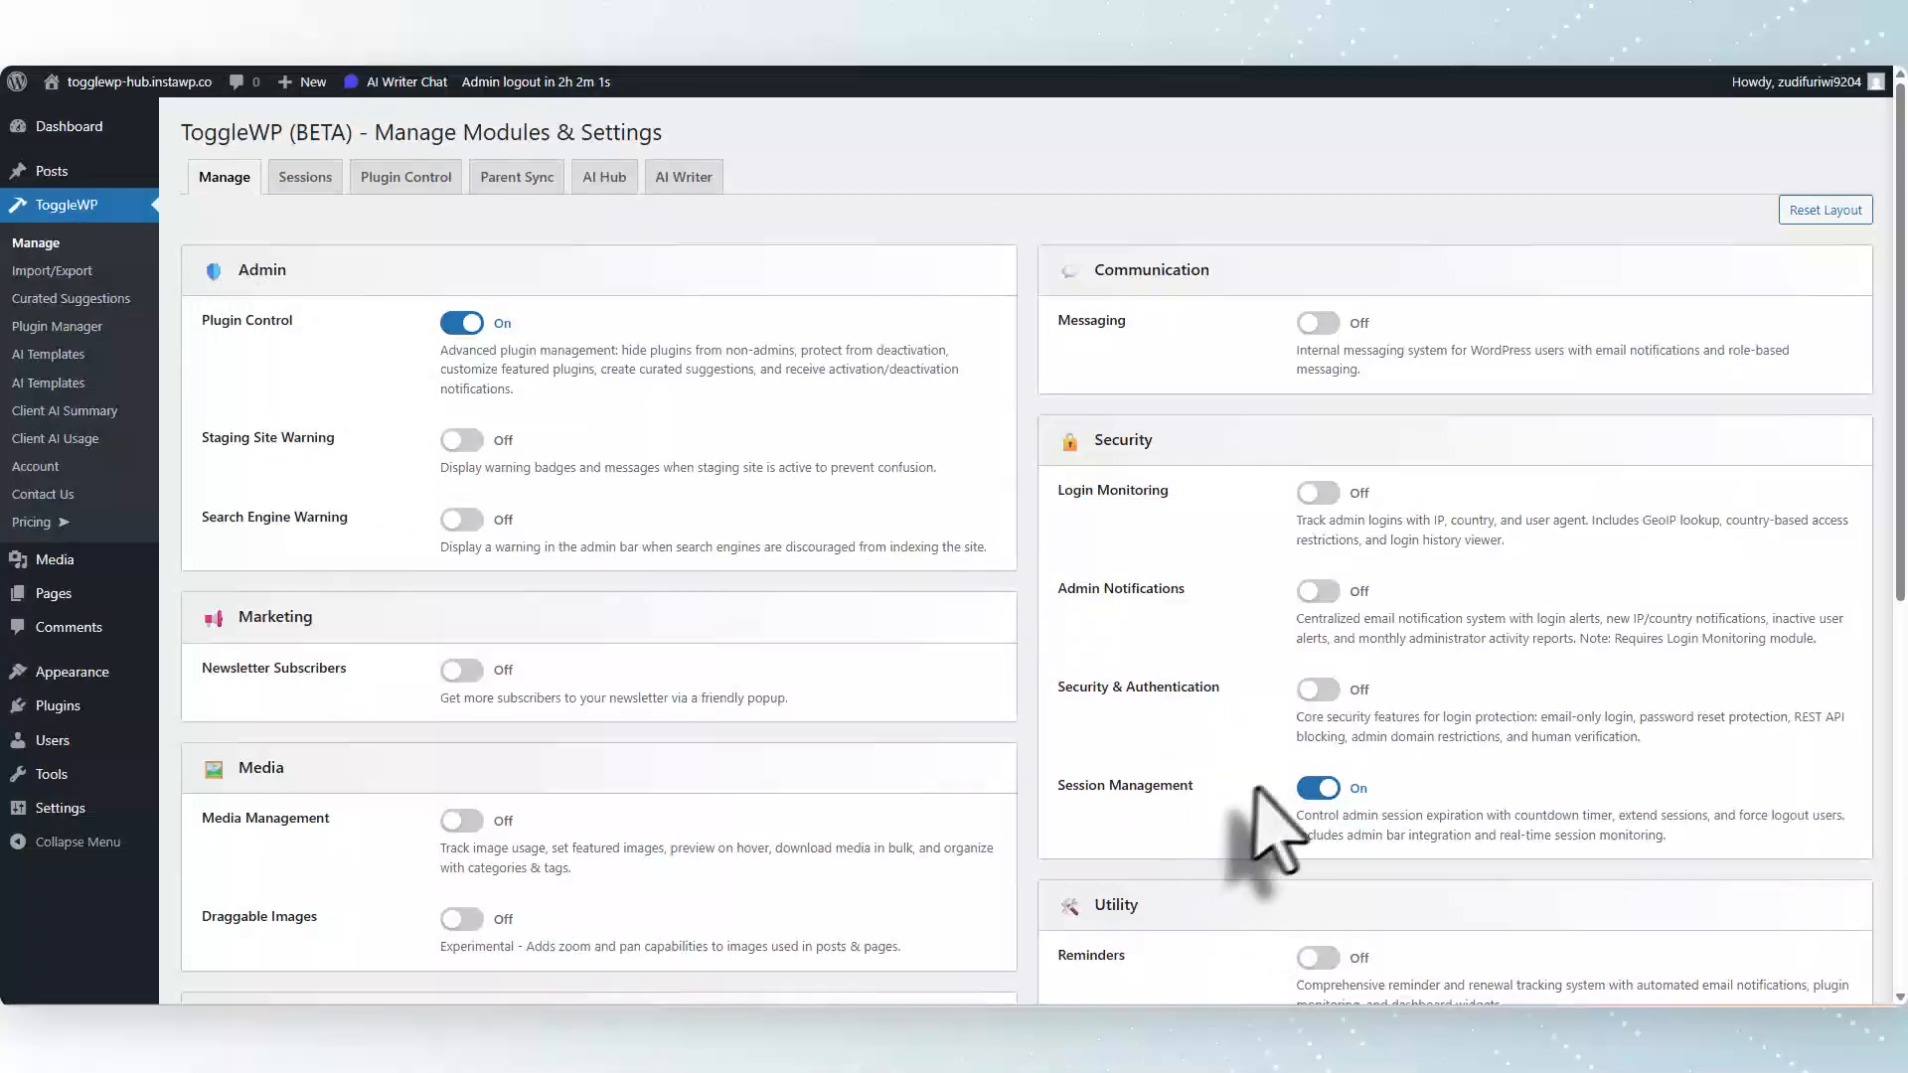
Examine the hub site's enabled modules and its Parent Sync page, including sync interval choices and registered child sites.
{"action": "scroll", "coordinate": [1258, 795], "scroll_direction": "down", "scroll_amount": 7}
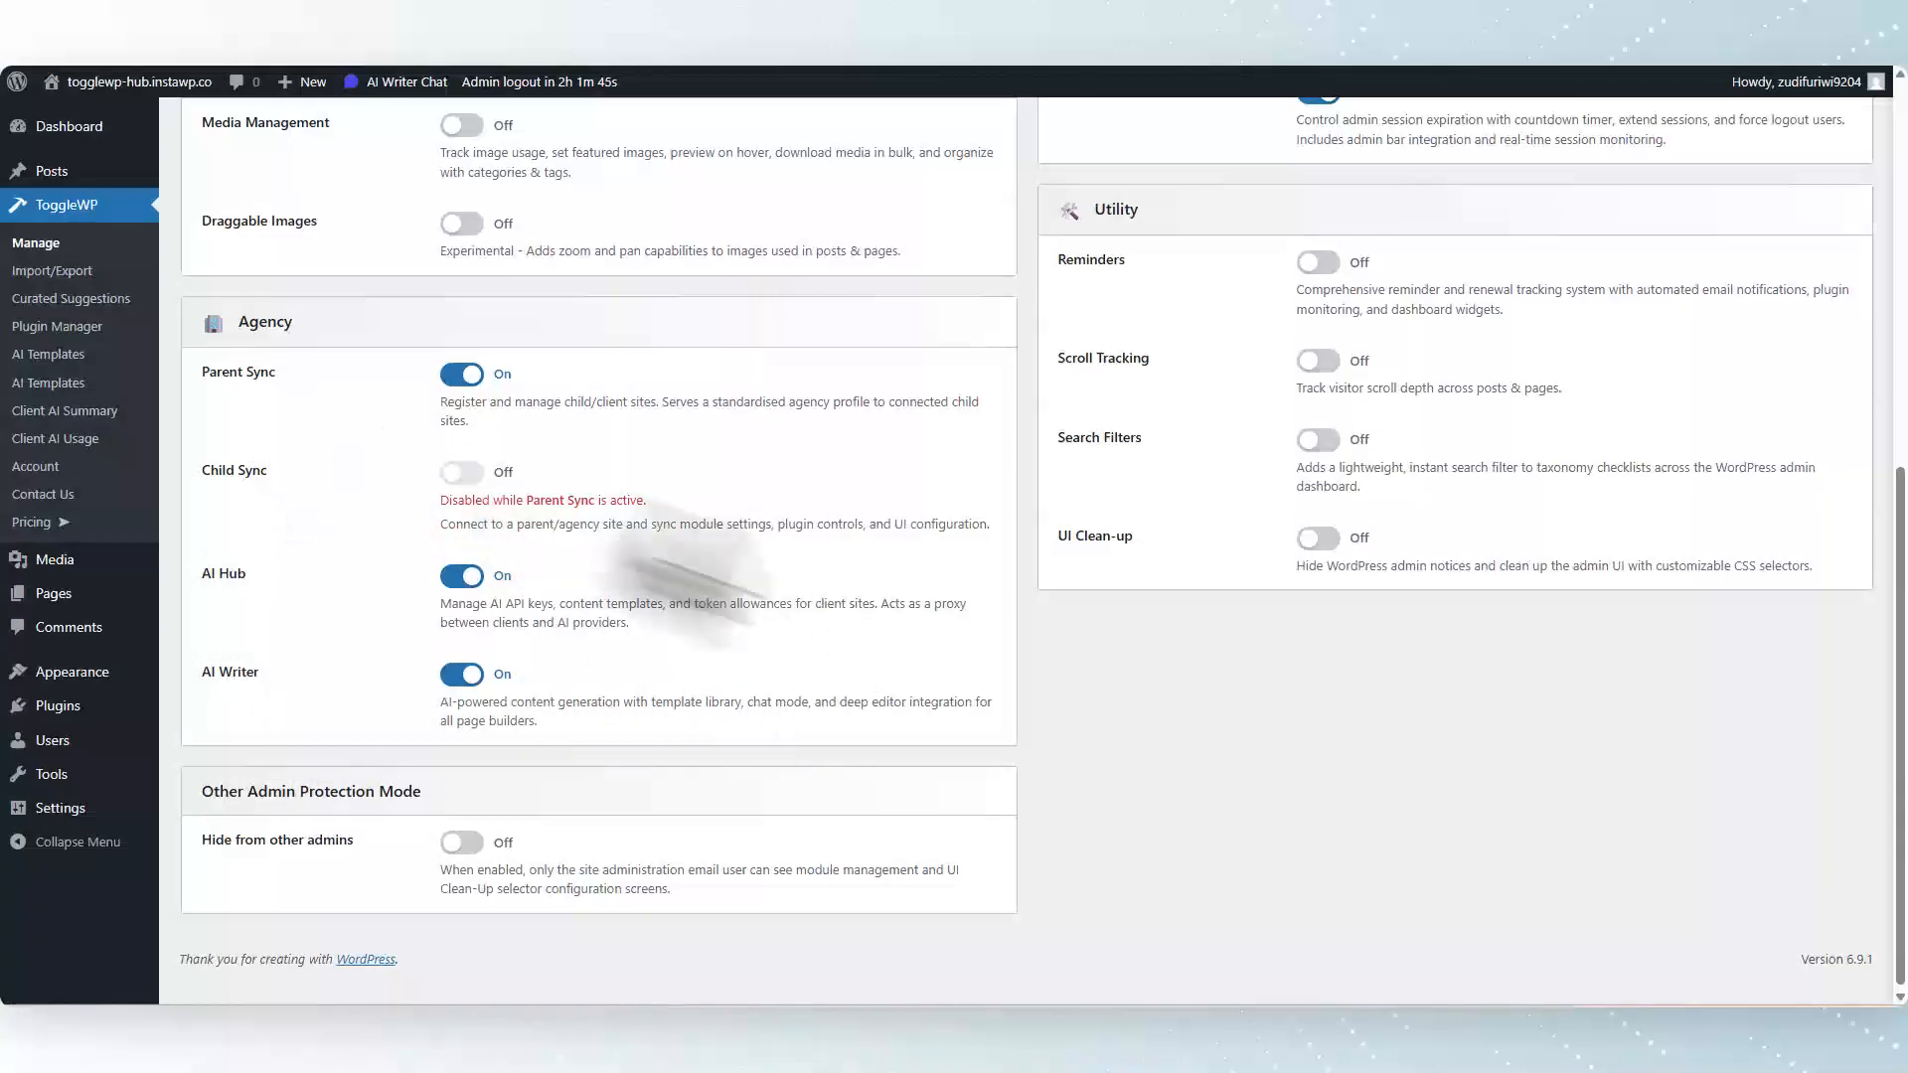
{"action": "scroll", "coordinate": [765, 546], "scroll_direction": "up", "scroll_amount": 7}
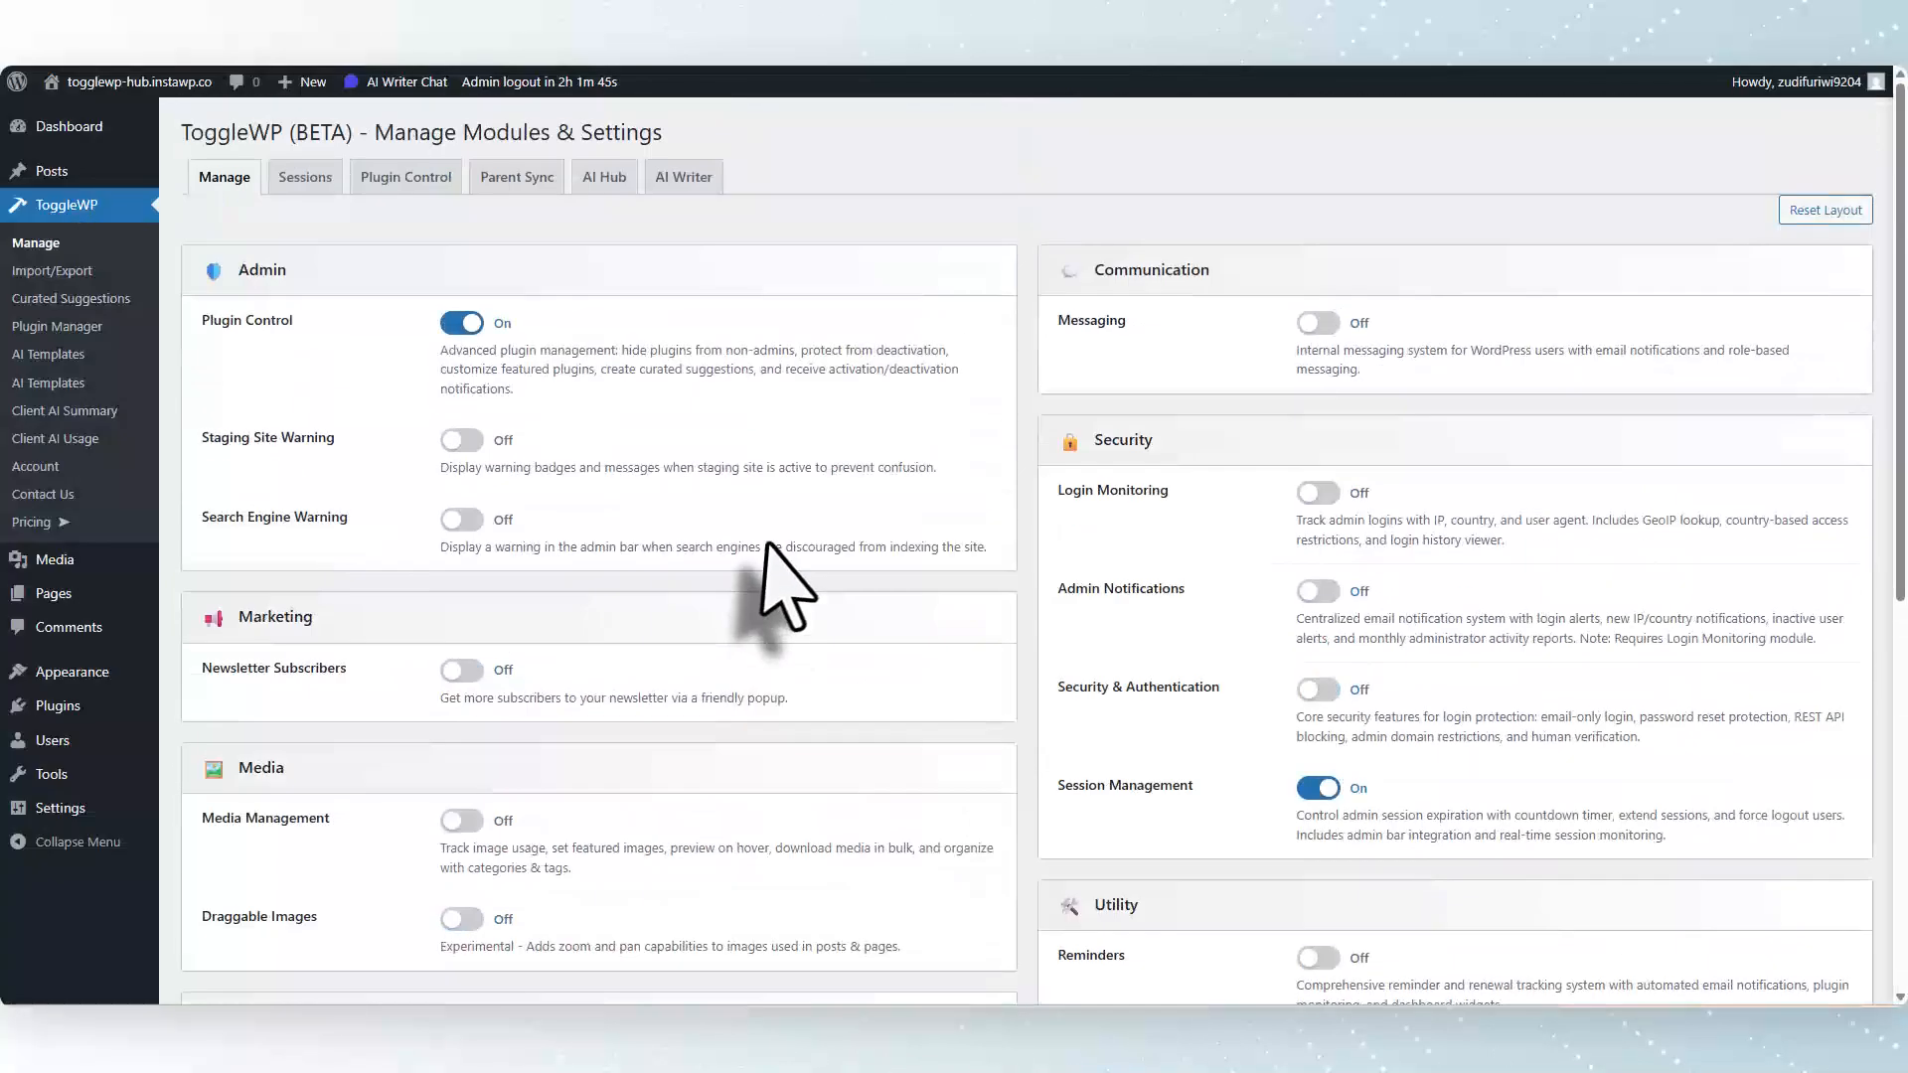
{"action": "left_click", "coordinate": [519, 186]}
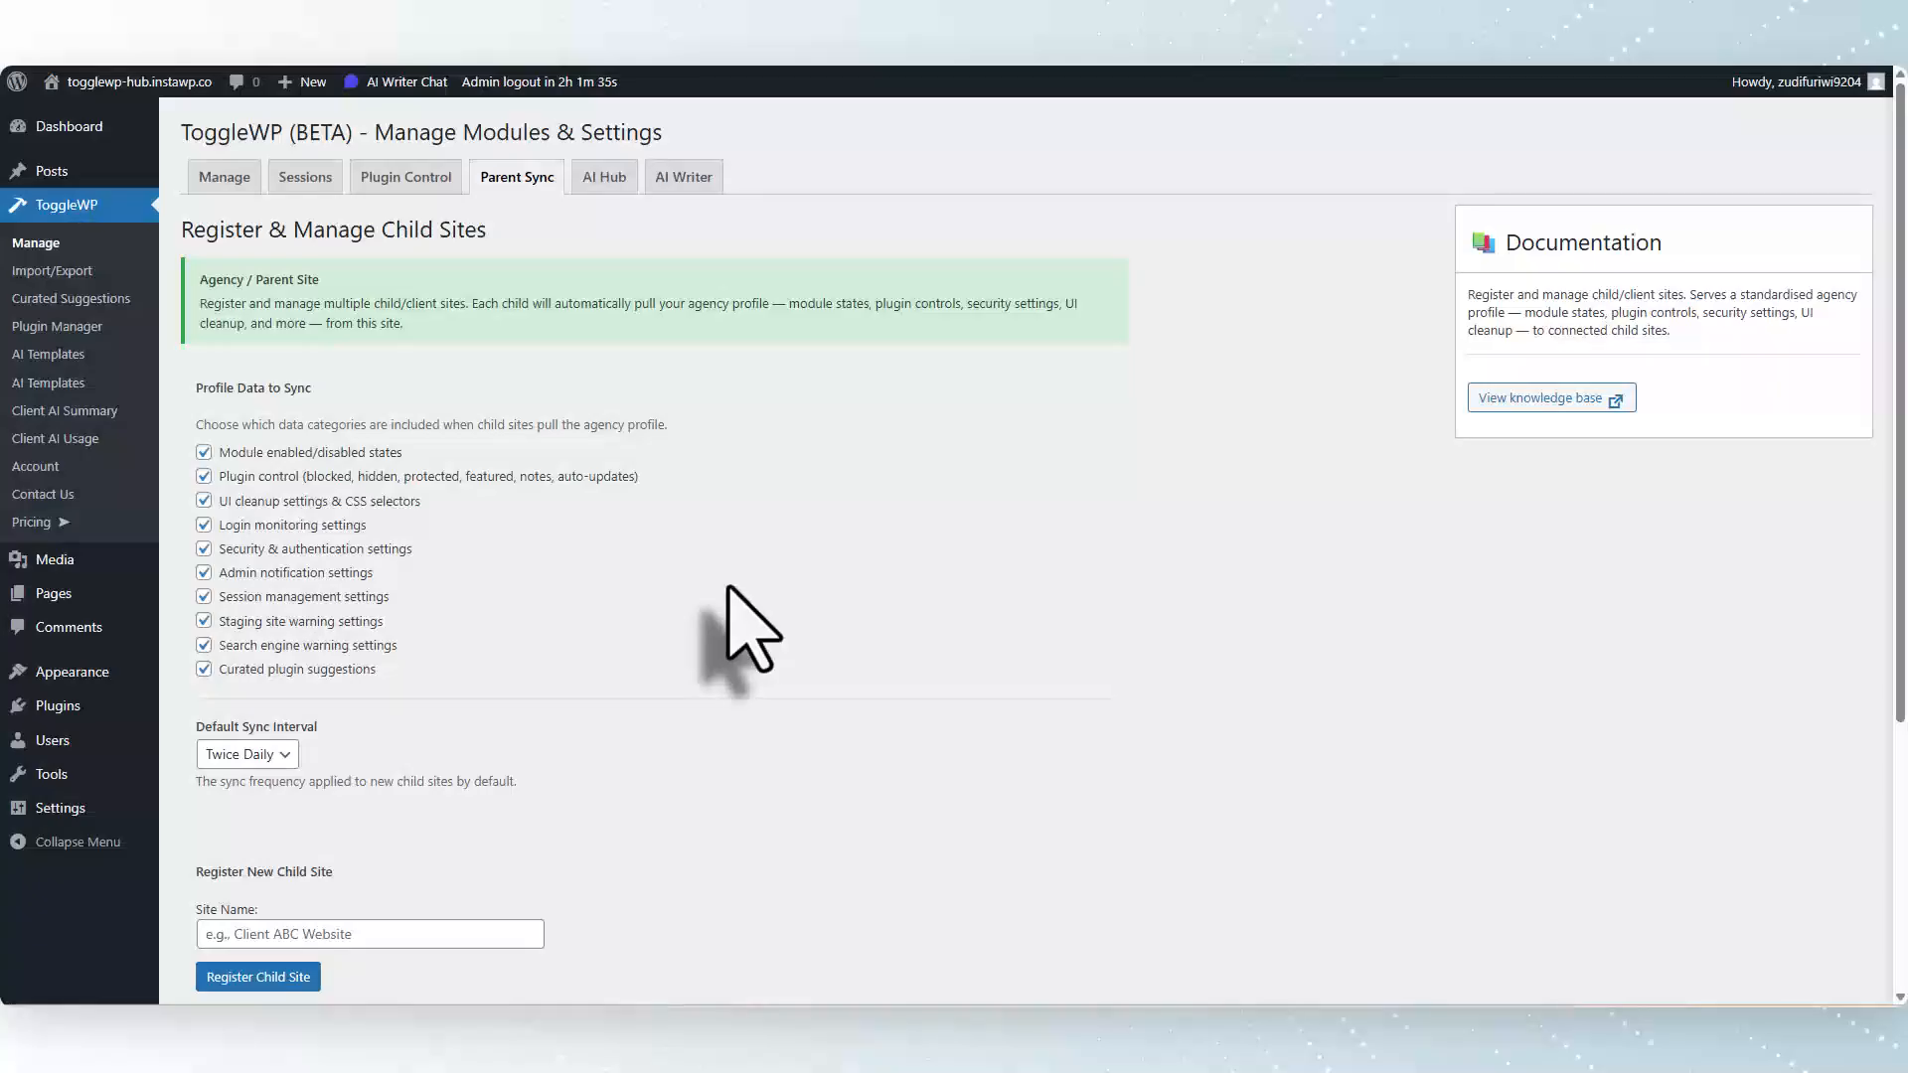
{"action": "left_click", "coordinate": [288, 754]}
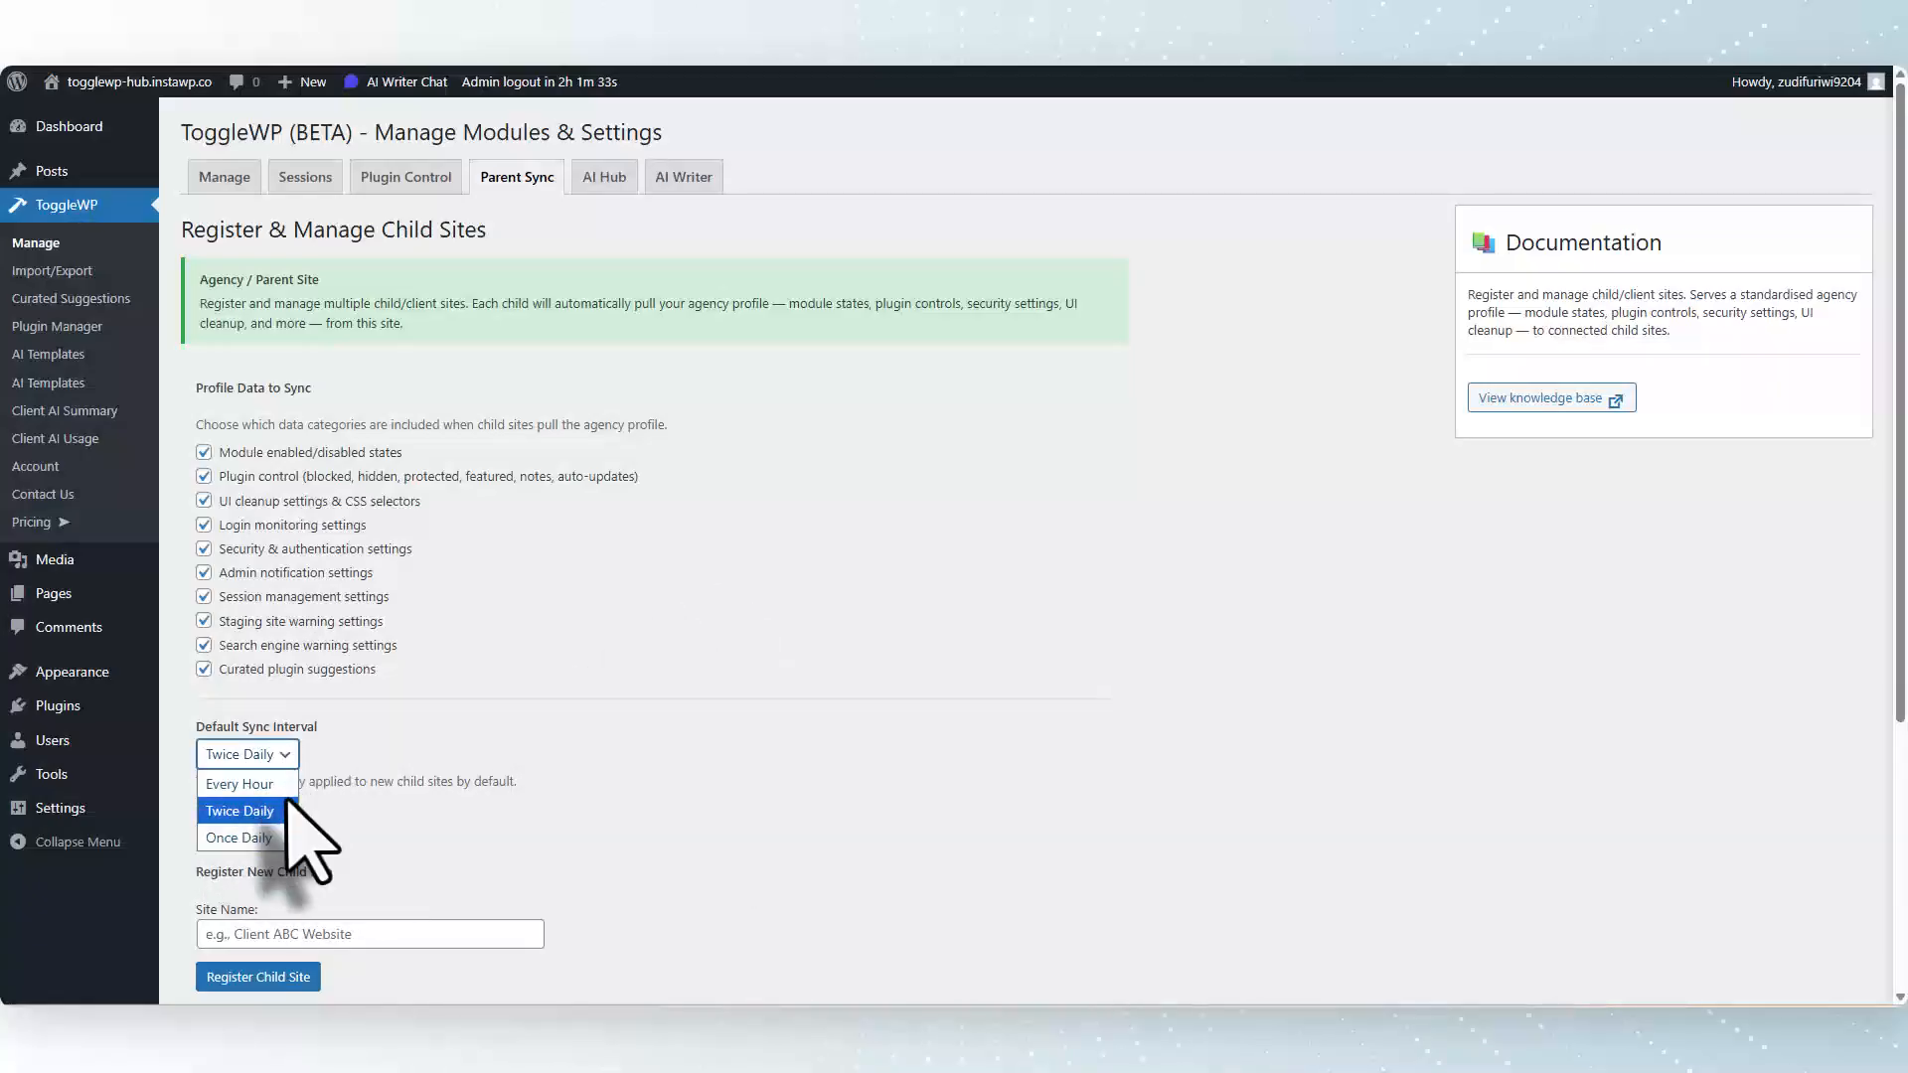
{"action": "left_click", "coordinate": [837, 777]}
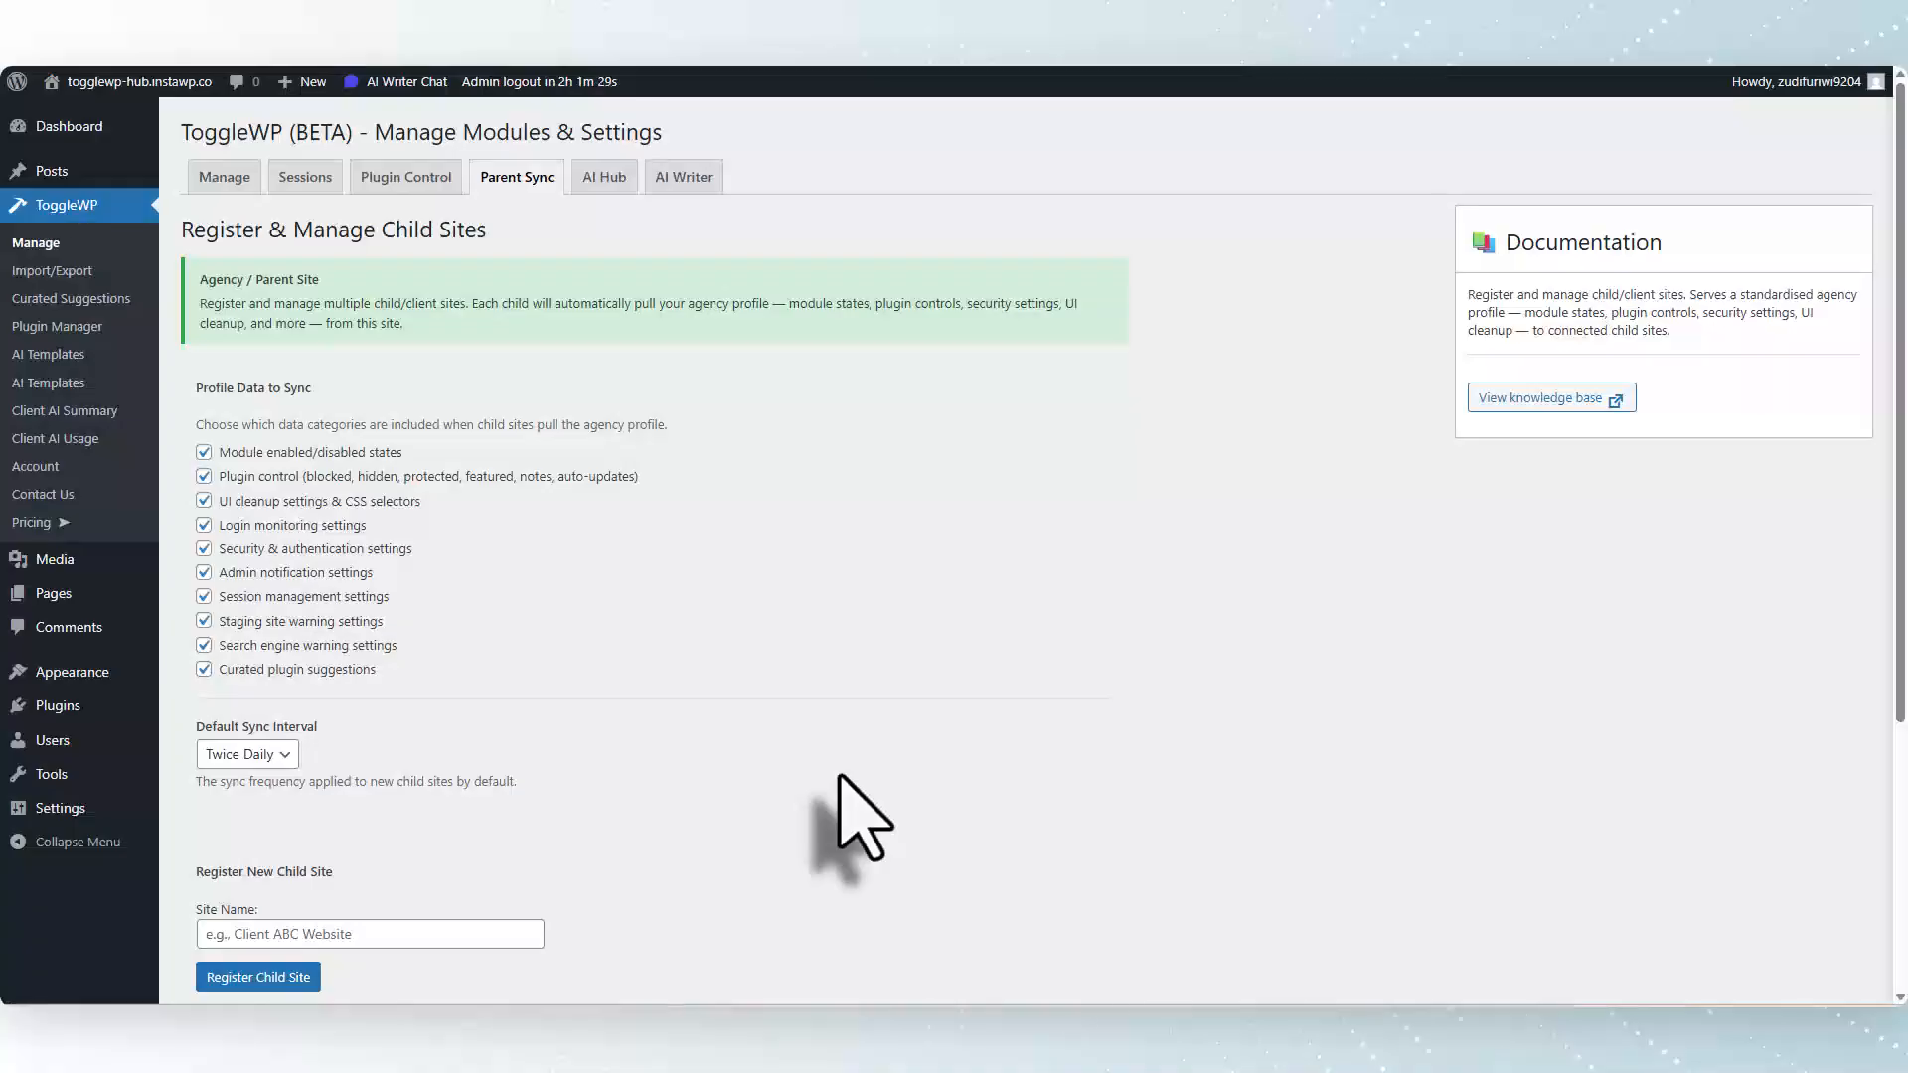
{"action": "scroll", "coordinate": [844, 795], "scroll_direction": "down", "scroll_amount": 4}
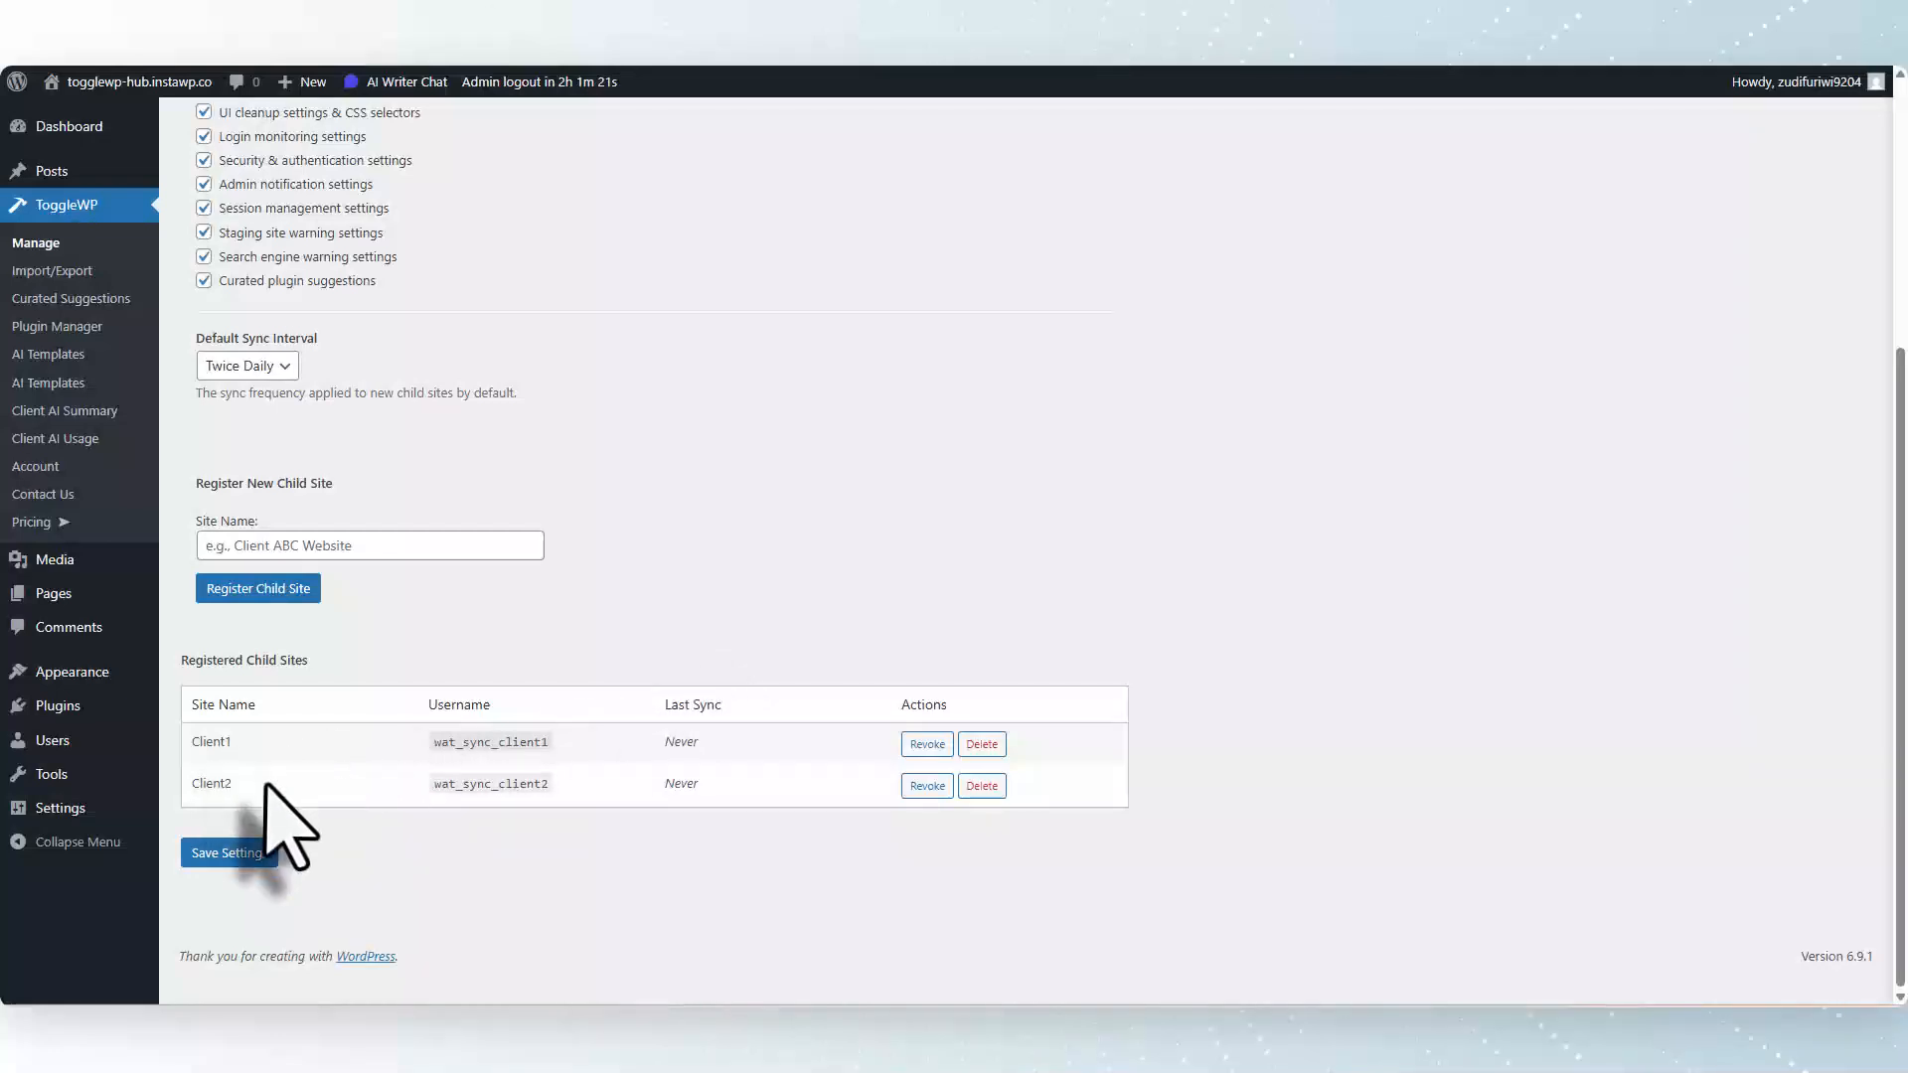
{"action": "scroll", "coordinate": [652, 319], "scroll_direction": "up", "scroll_amount": 4}
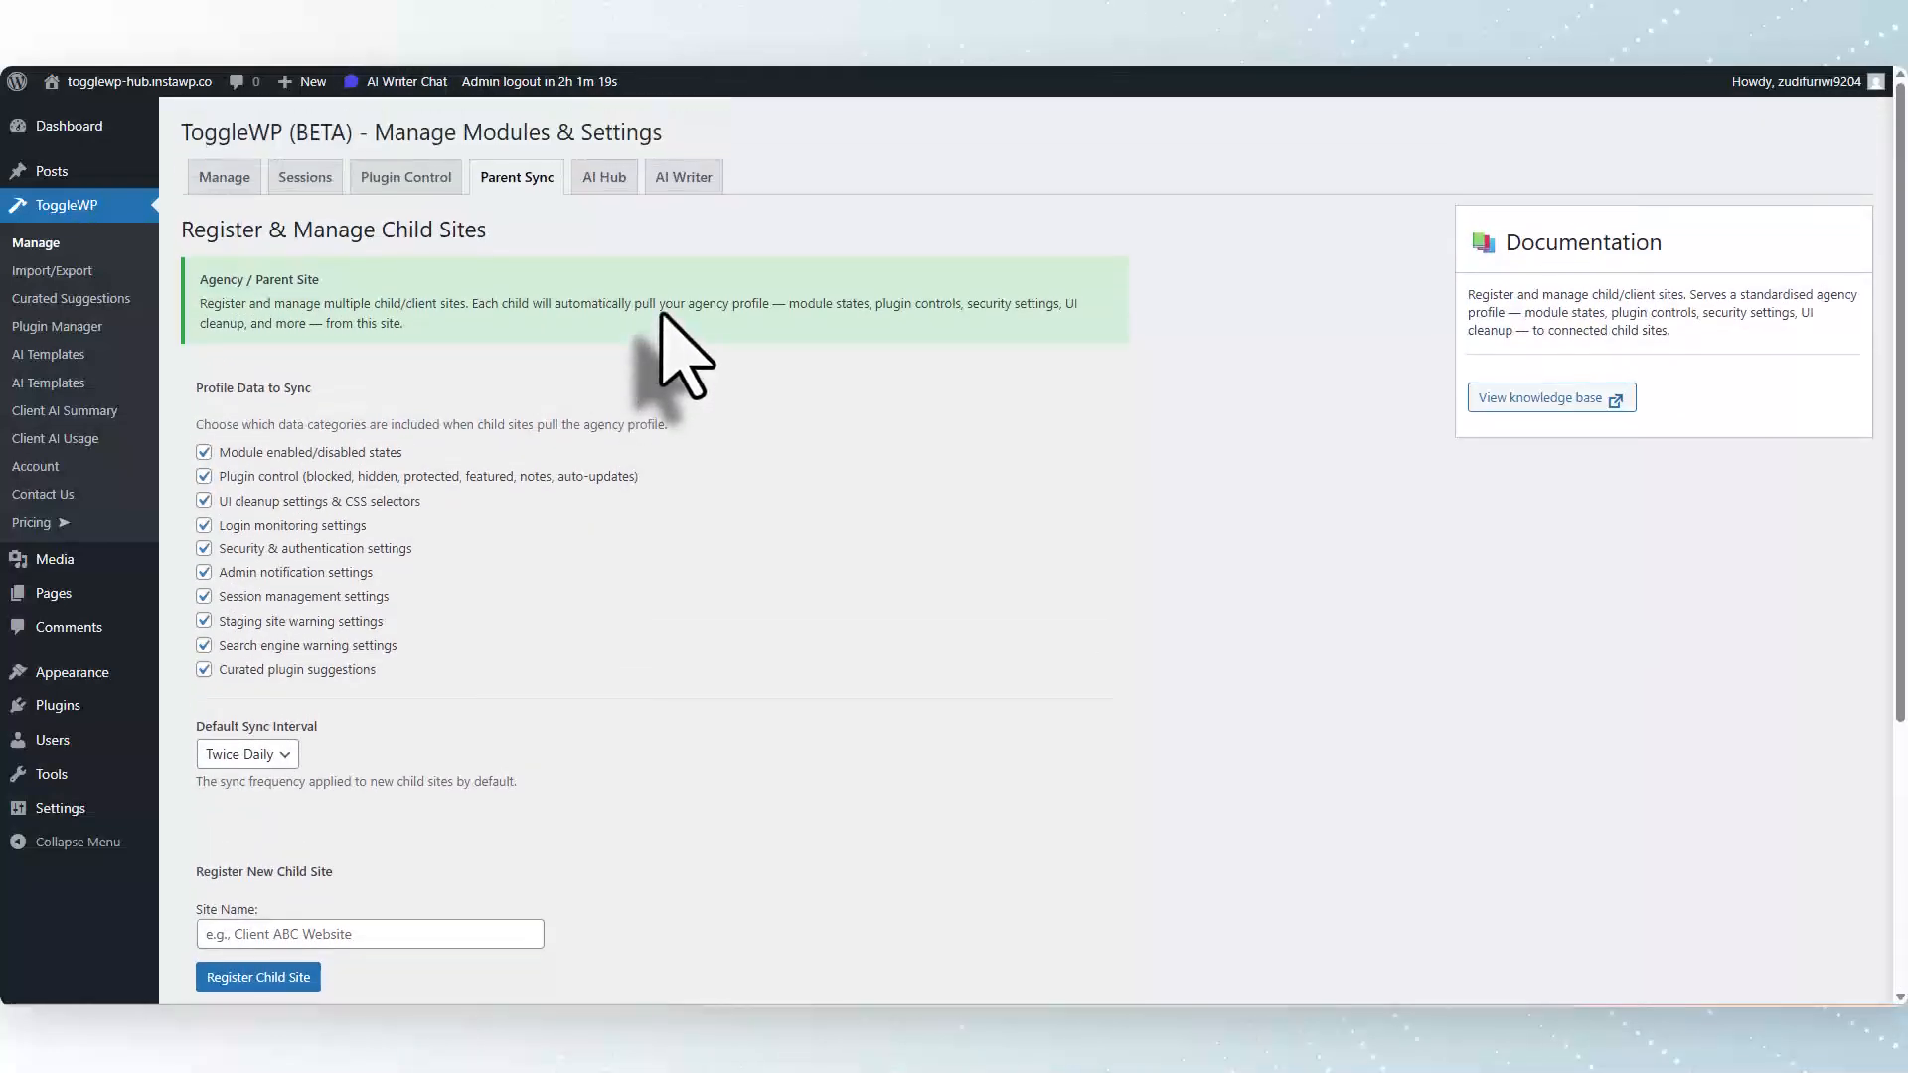
Switch to the first client site and review its ToggleWP module toggles.
{"action": "left_click", "coordinate": [449, 68]}
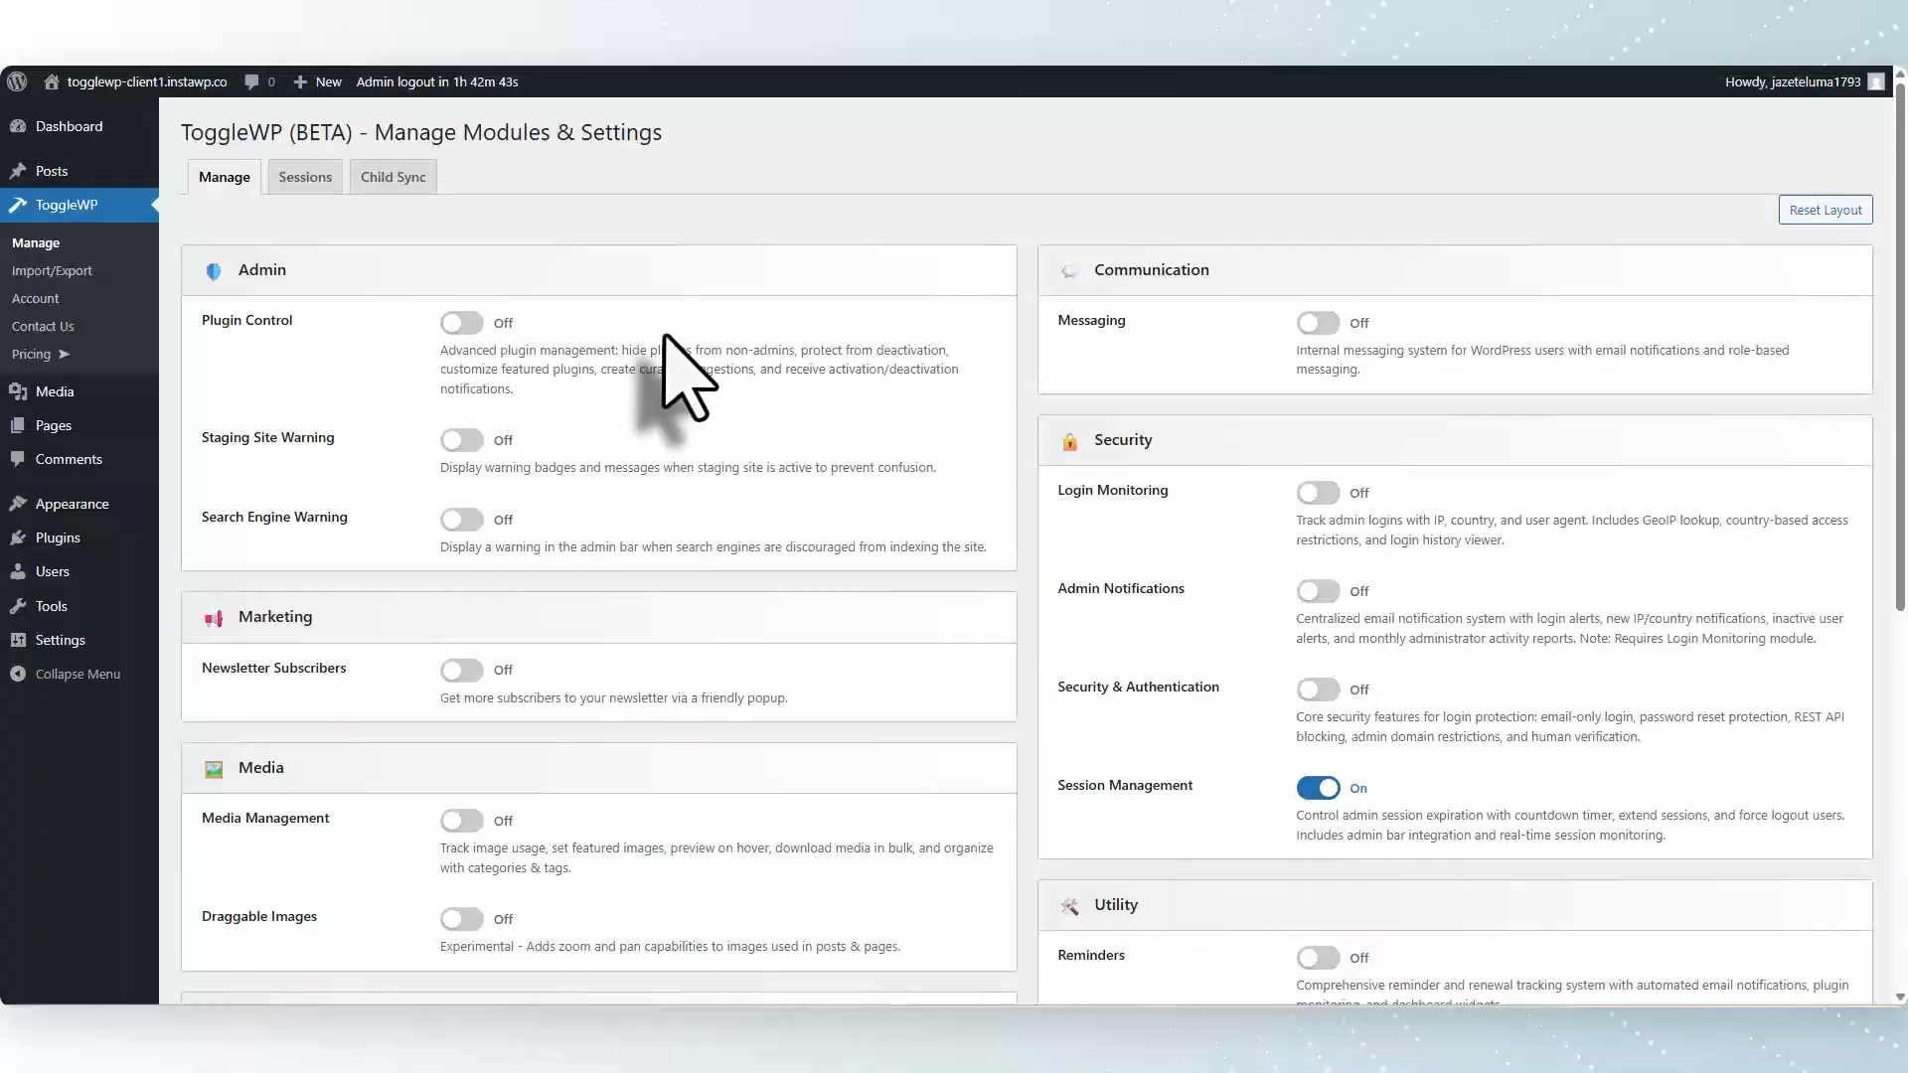
{"action": "scroll", "coordinate": [663, 337], "scroll_direction": "down", "scroll_amount": 5}
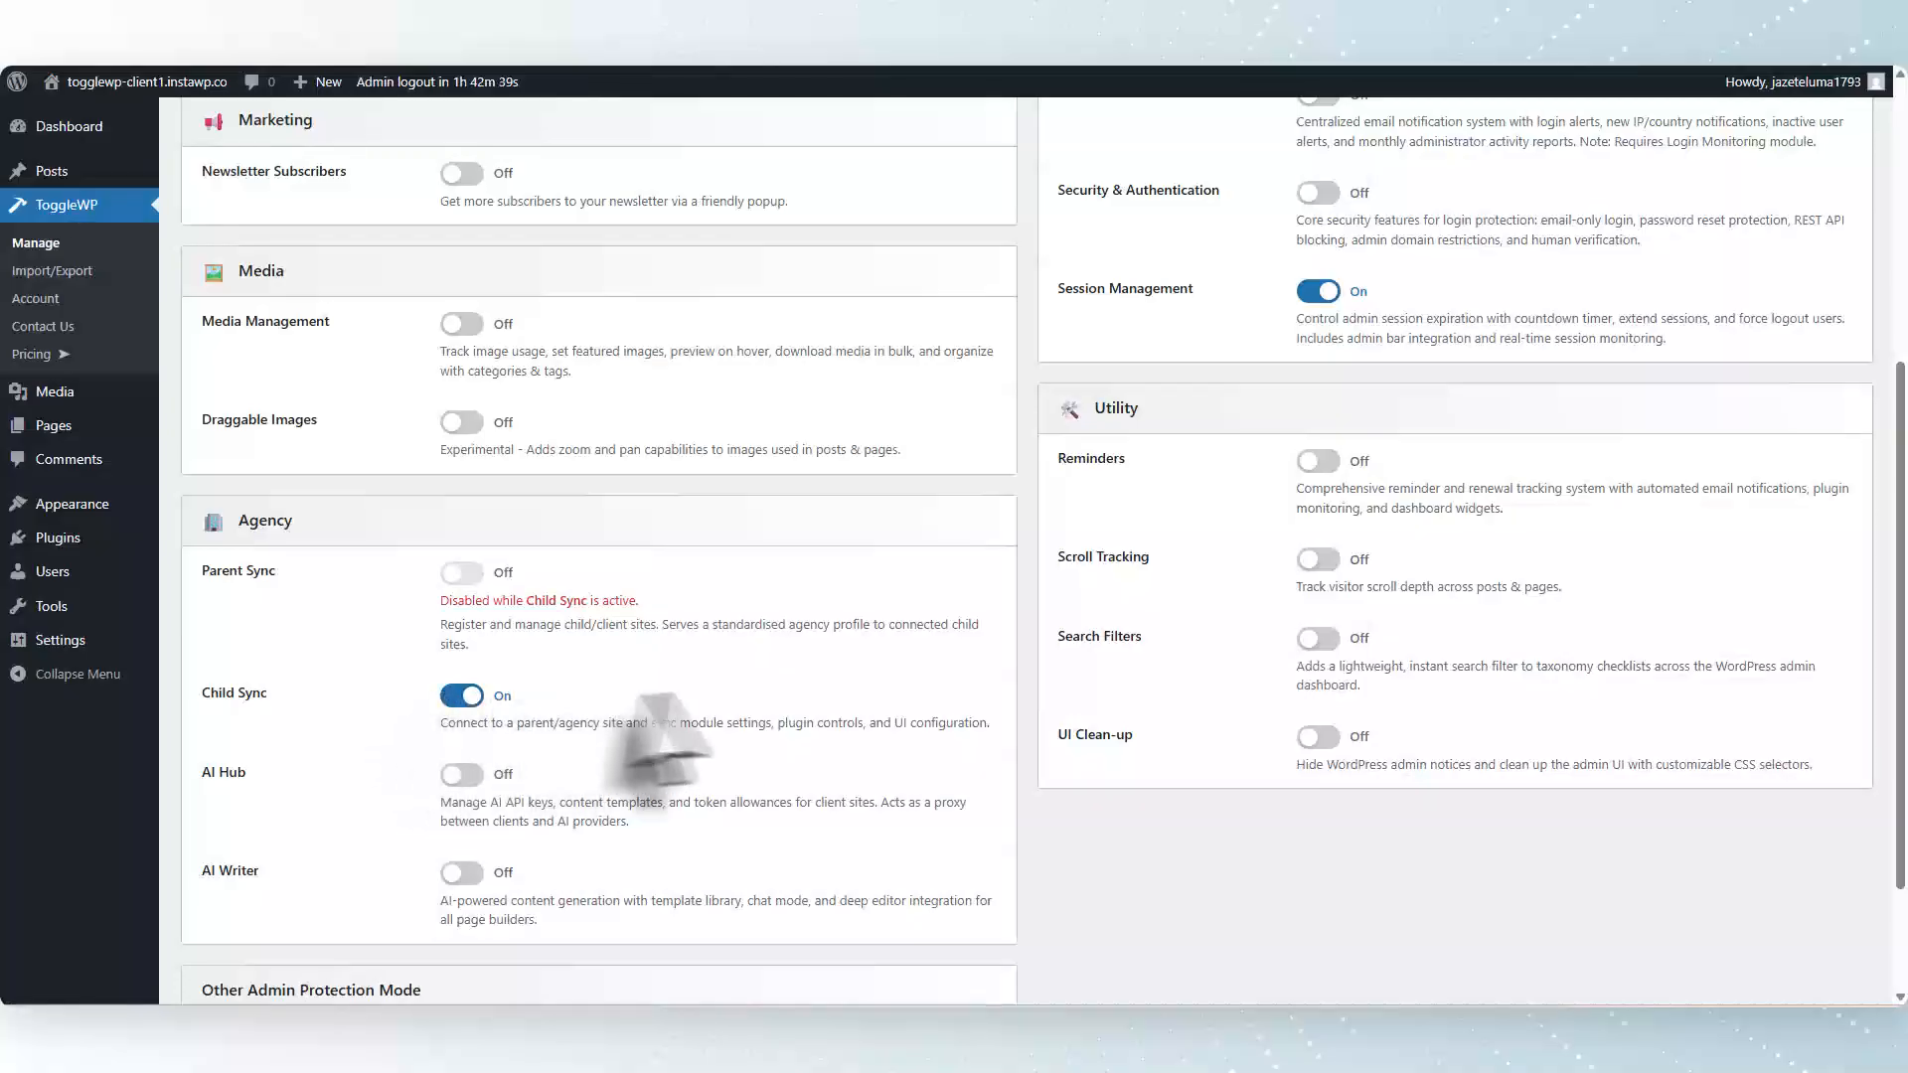
{"action": "scroll", "coordinate": [676, 730], "scroll_direction": "up", "scroll_amount": 5}
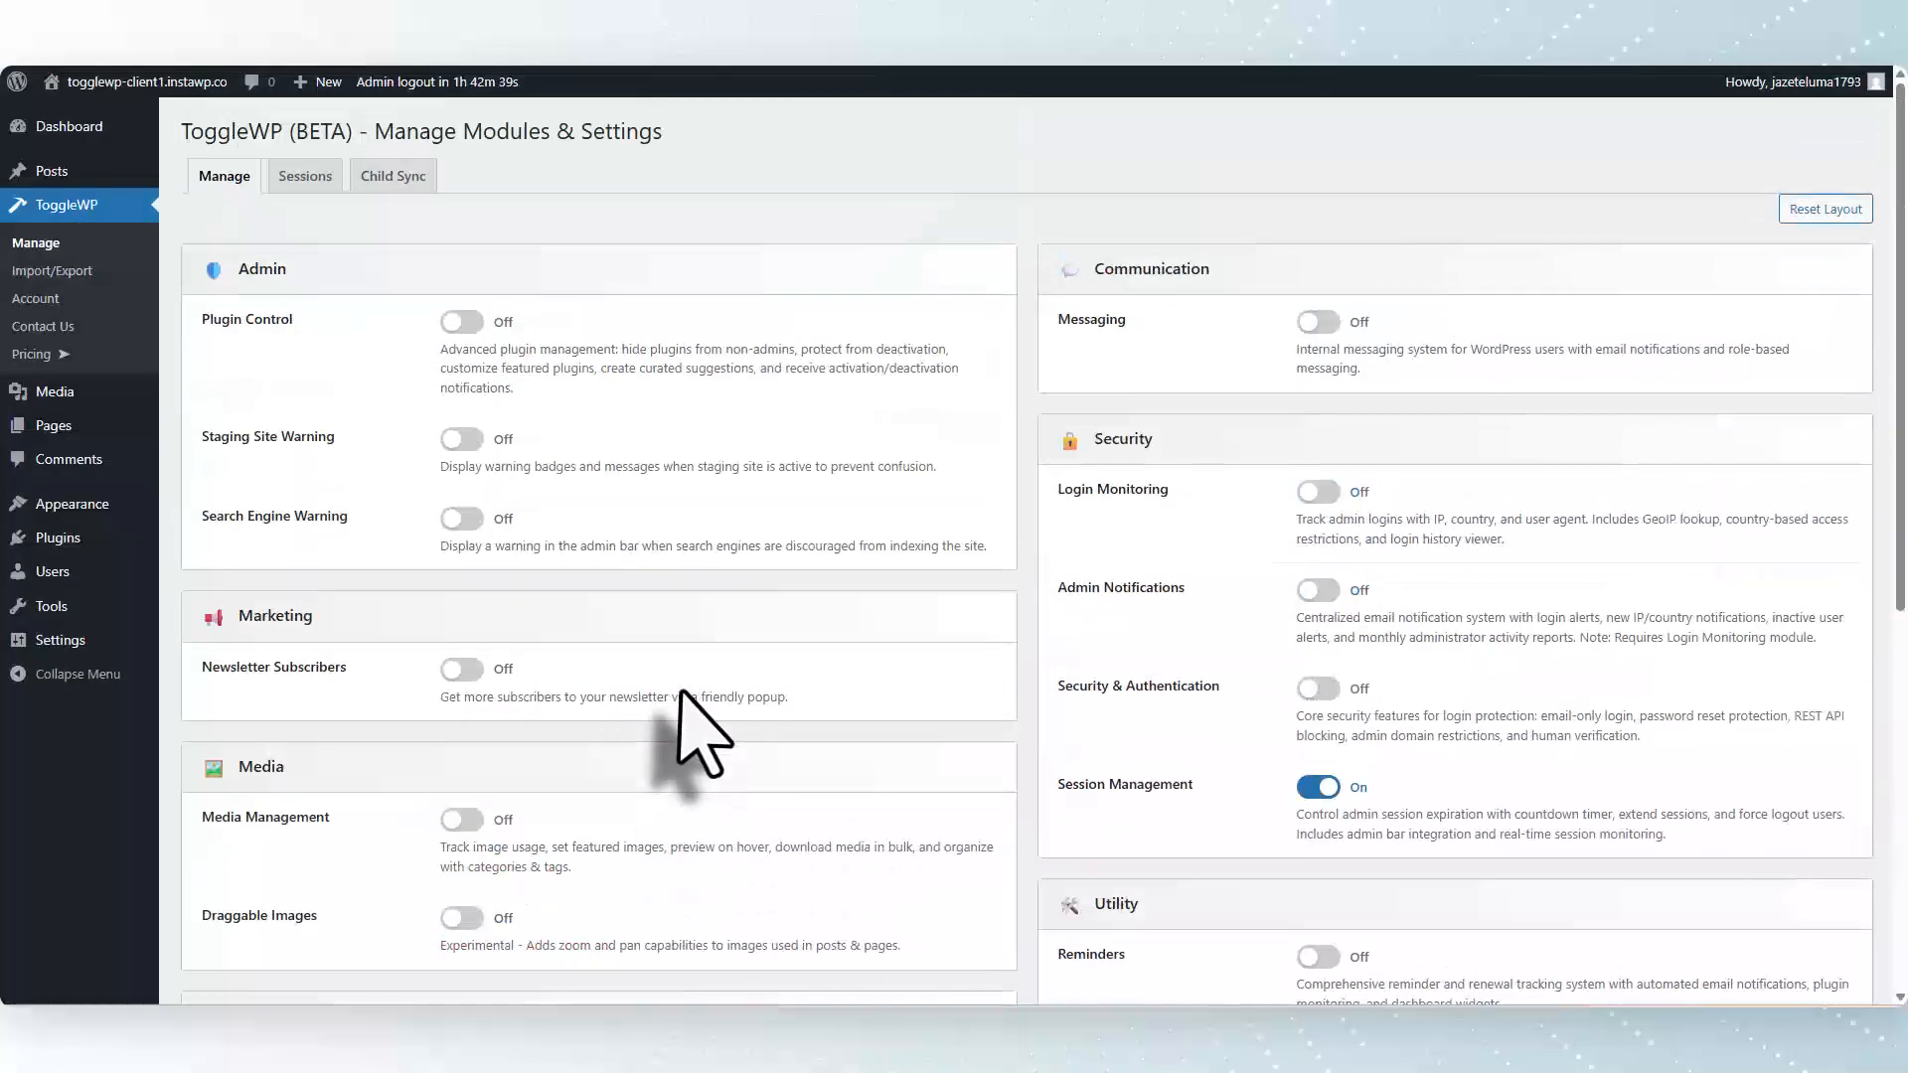
Run a manual sync from the parent site in the first client's Child Sync settings.
{"action": "left_click", "coordinate": [397, 189]}
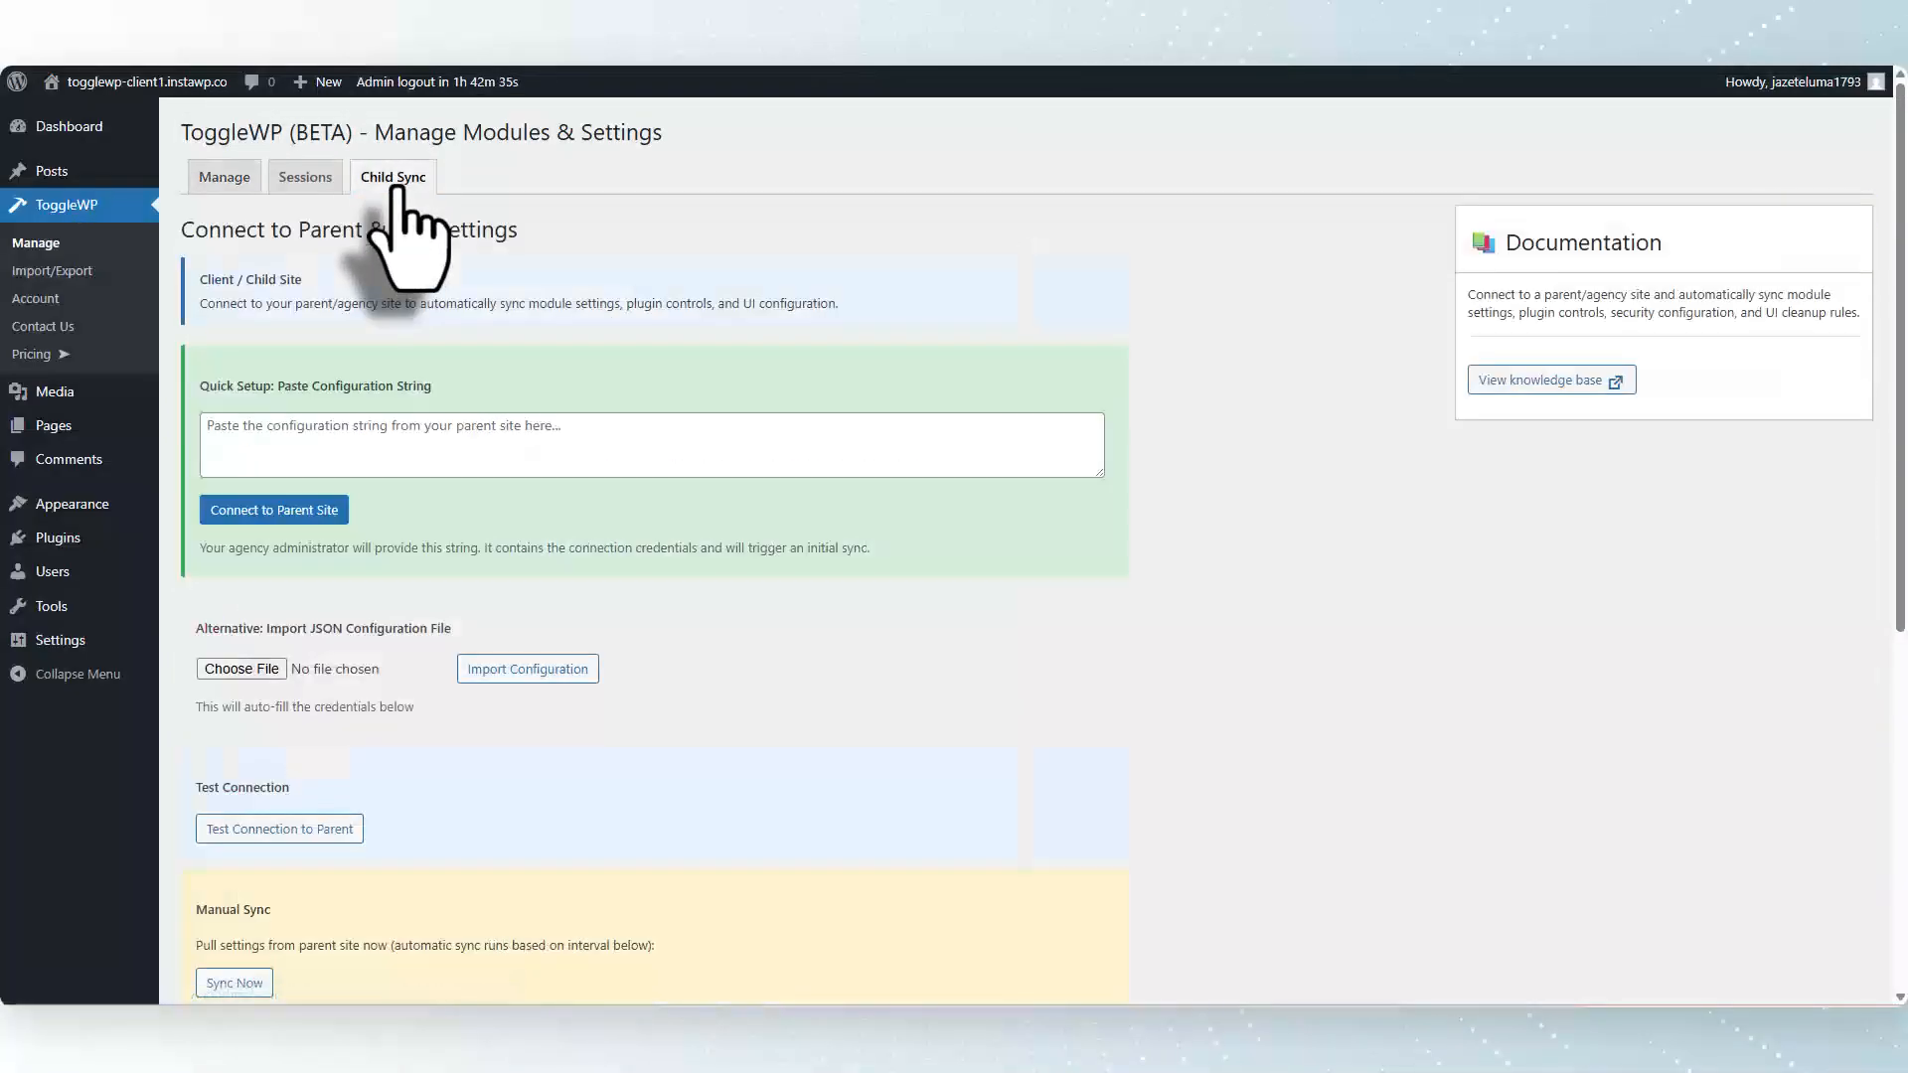
{"action": "scroll", "coordinate": [809, 516], "scroll_direction": "down", "scroll_amount": 4}
{"action": "scroll", "coordinate": [825, 527], "scroll_direction": "down", "scroll_amount": 2}
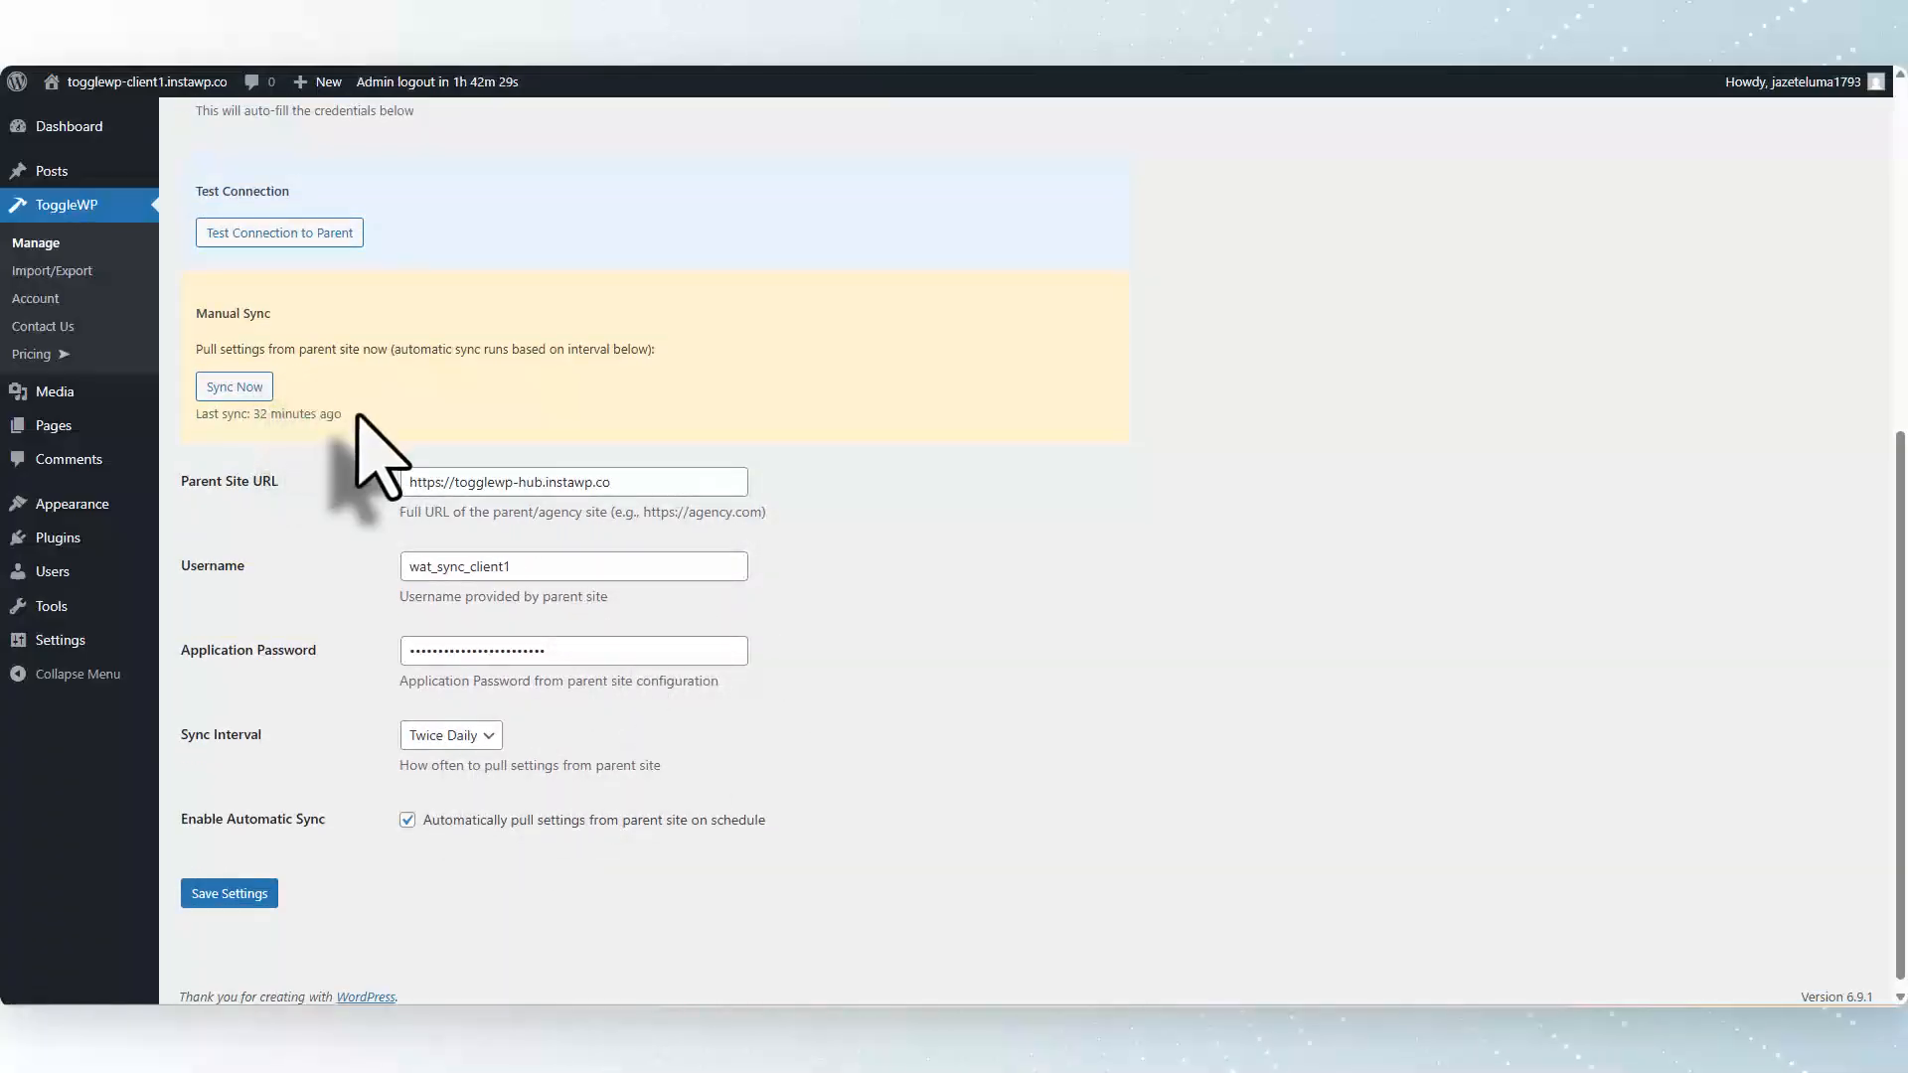
{"action": "left_click", "coordinate": [243, 389]}
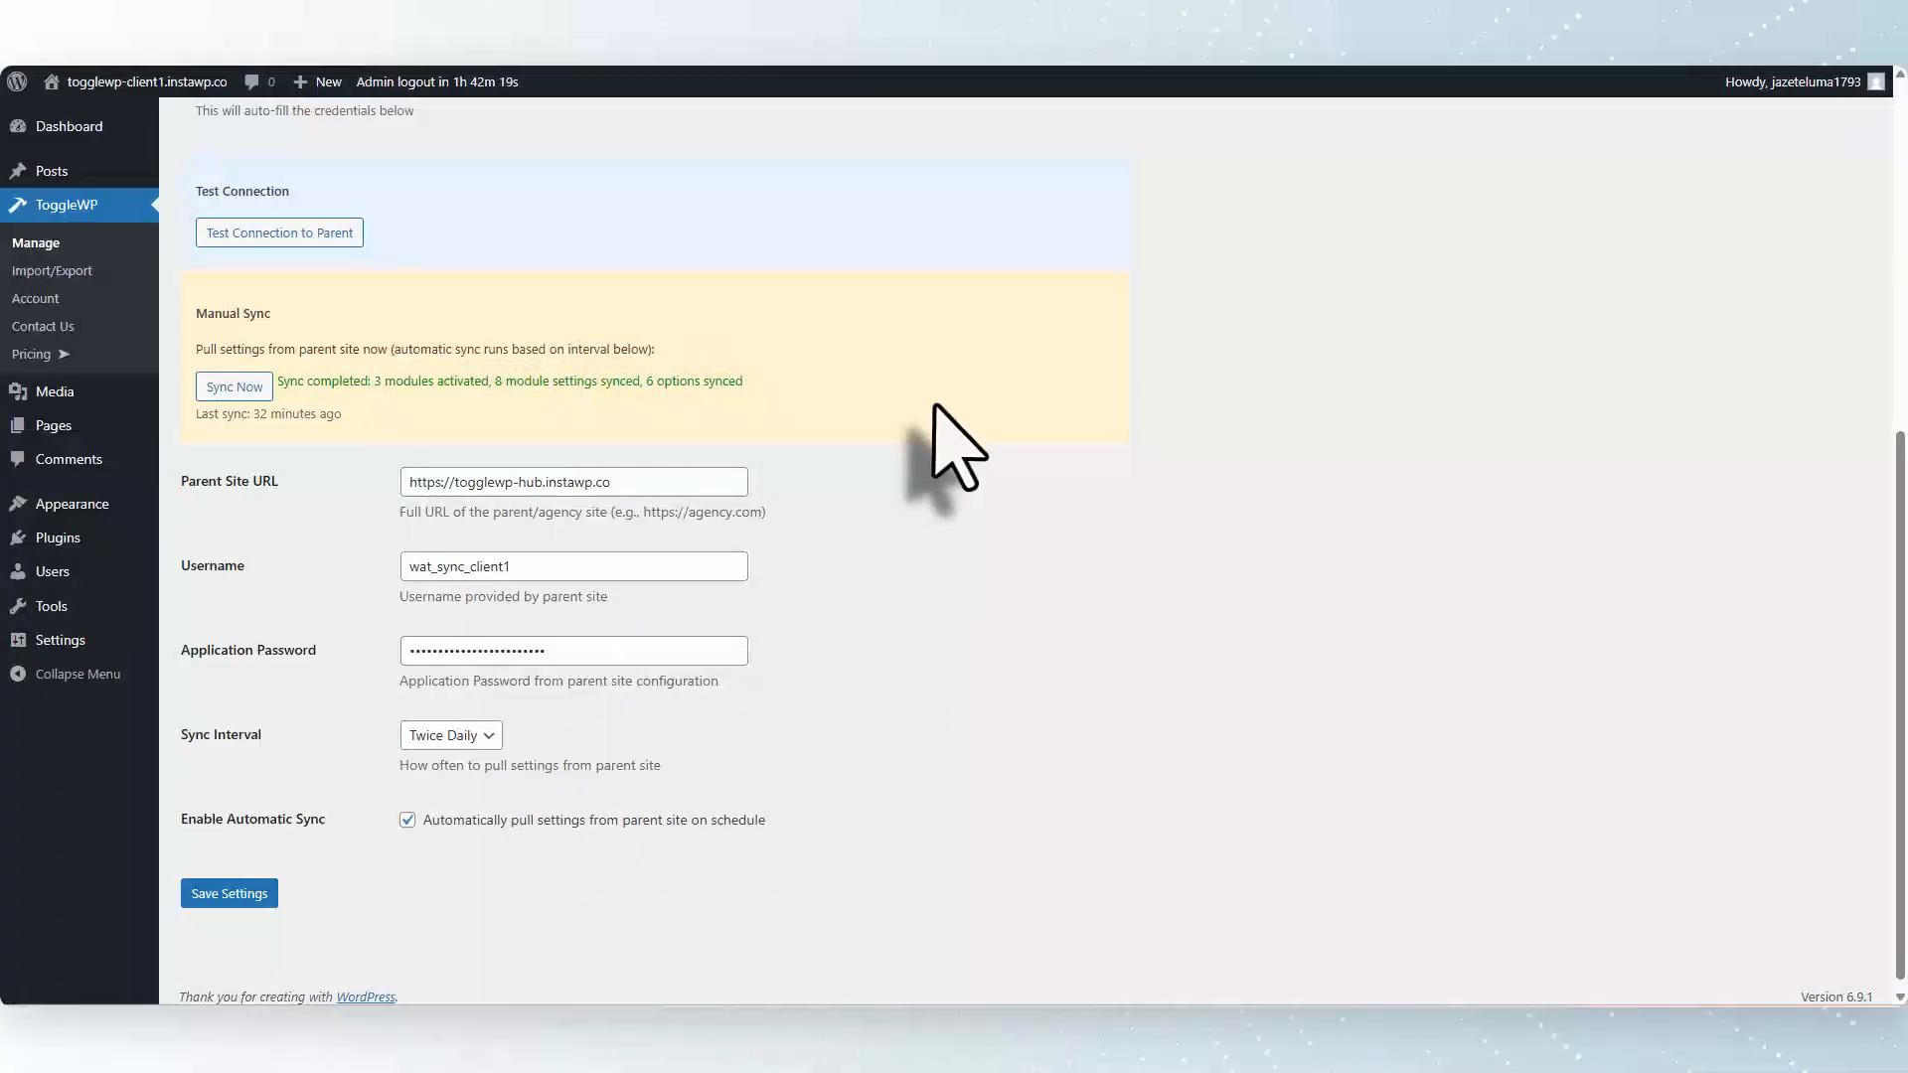
{"action": "scroll", "coordinate": [954, 447], "scroll_direction": "up", "scroll_amount": 5}
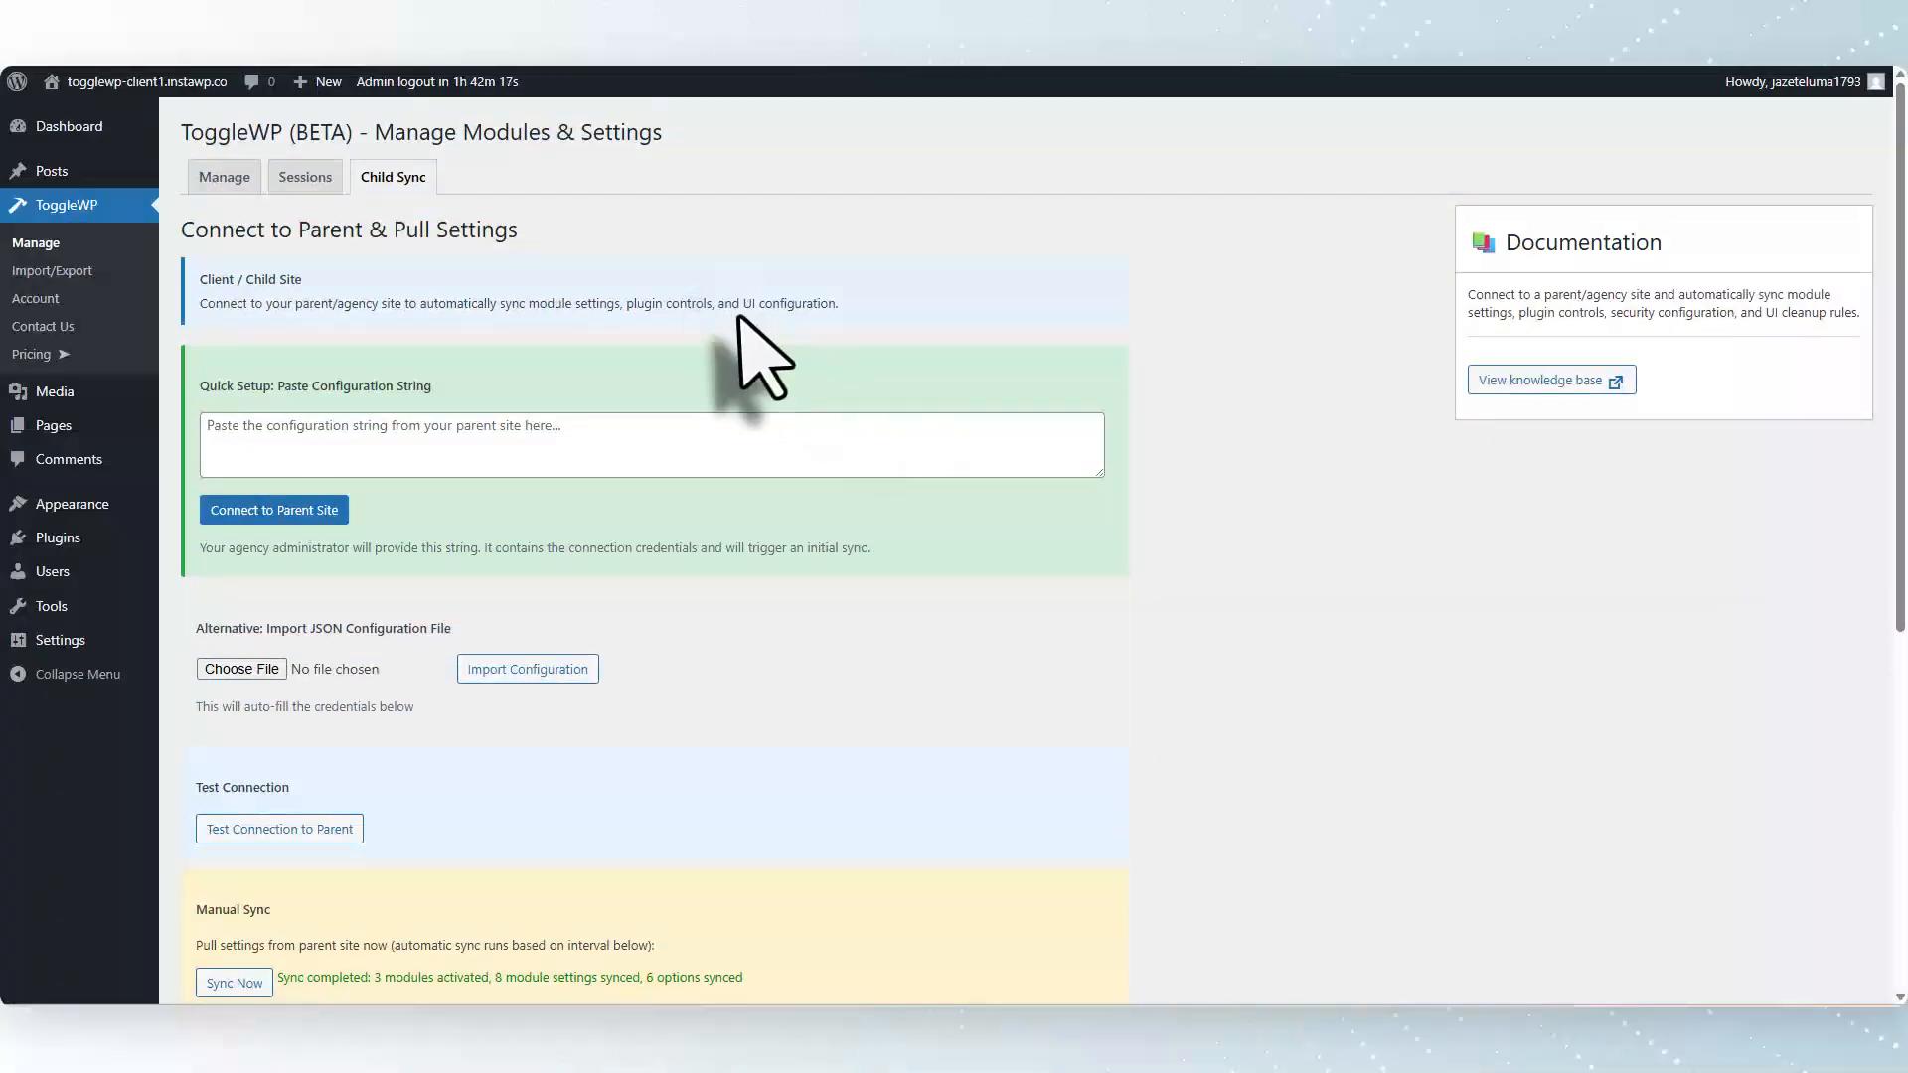
Return to the hub and review its Plugin Control settings, including protected and blocked plugin slugs.
{"action": "left_click", "coordinate": [38, 243]}
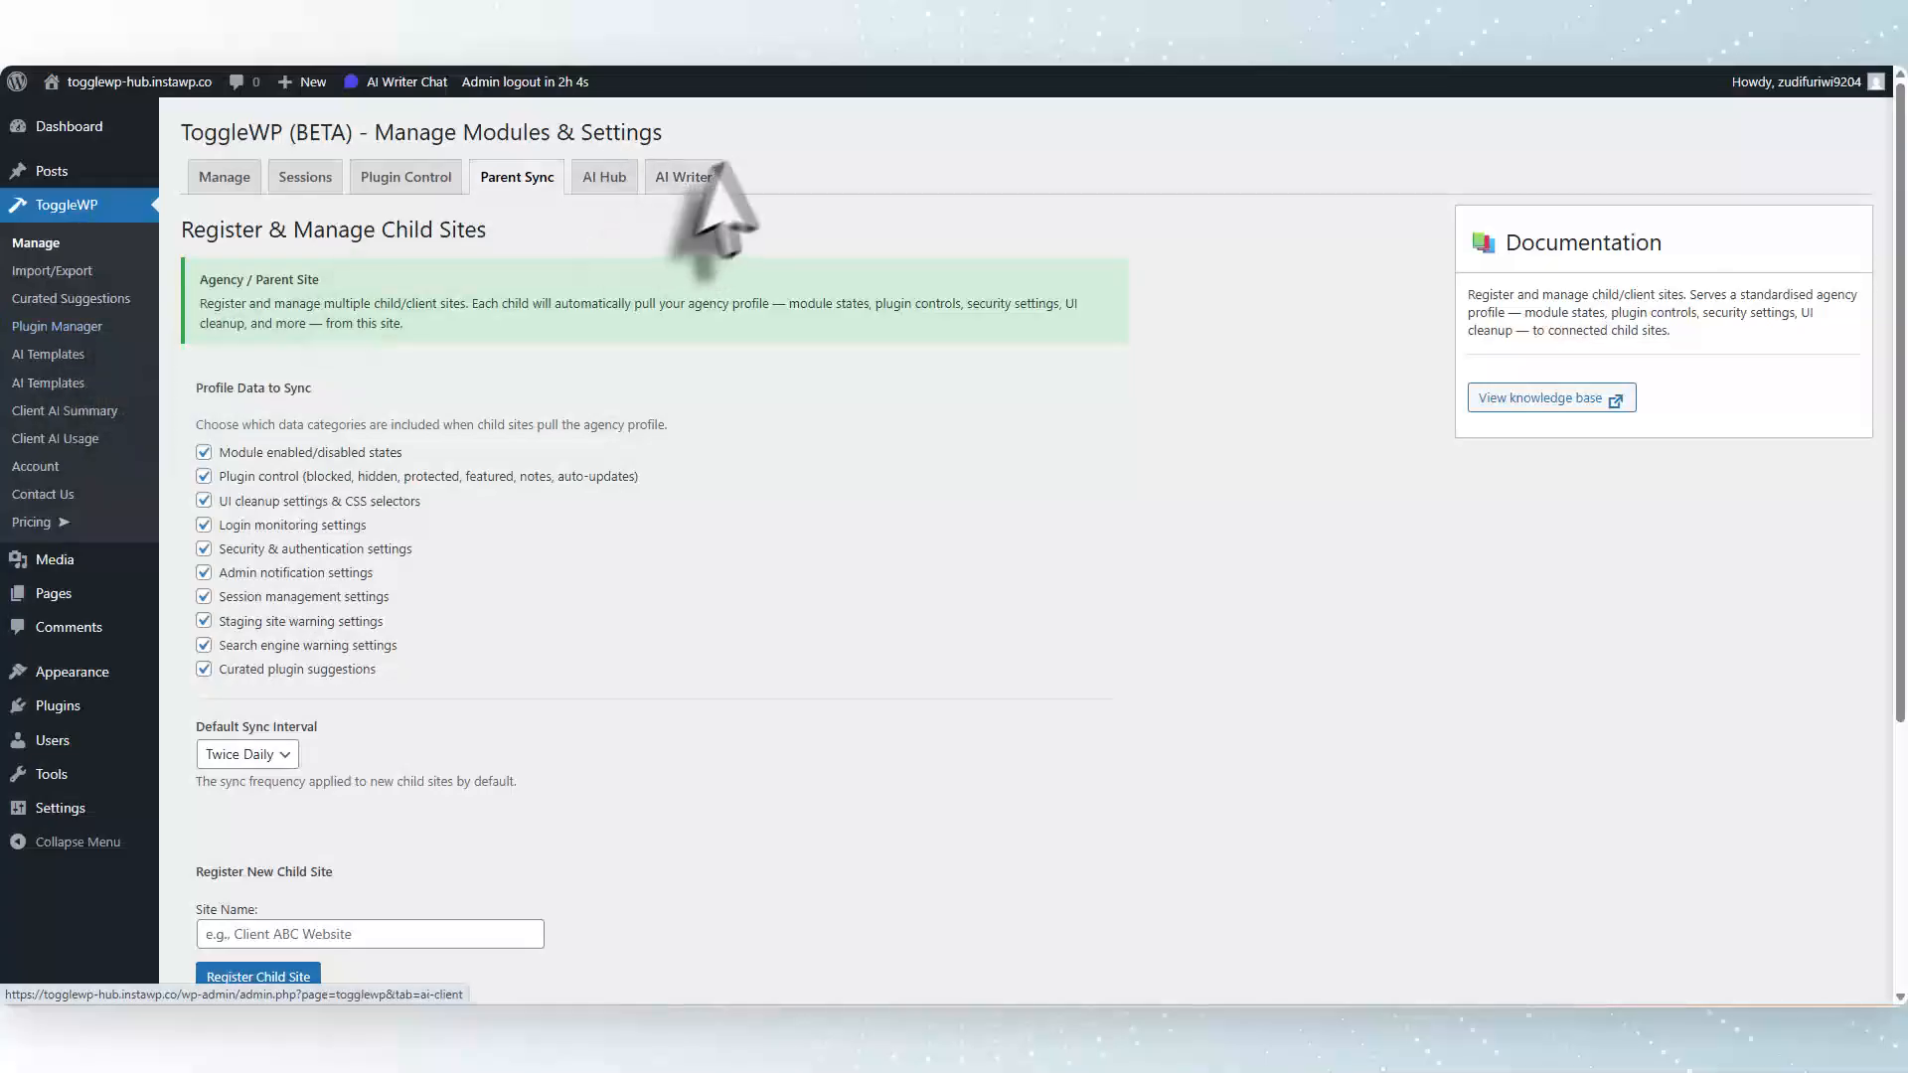
{"action": "left_click", "coordinate": [418, 179]}
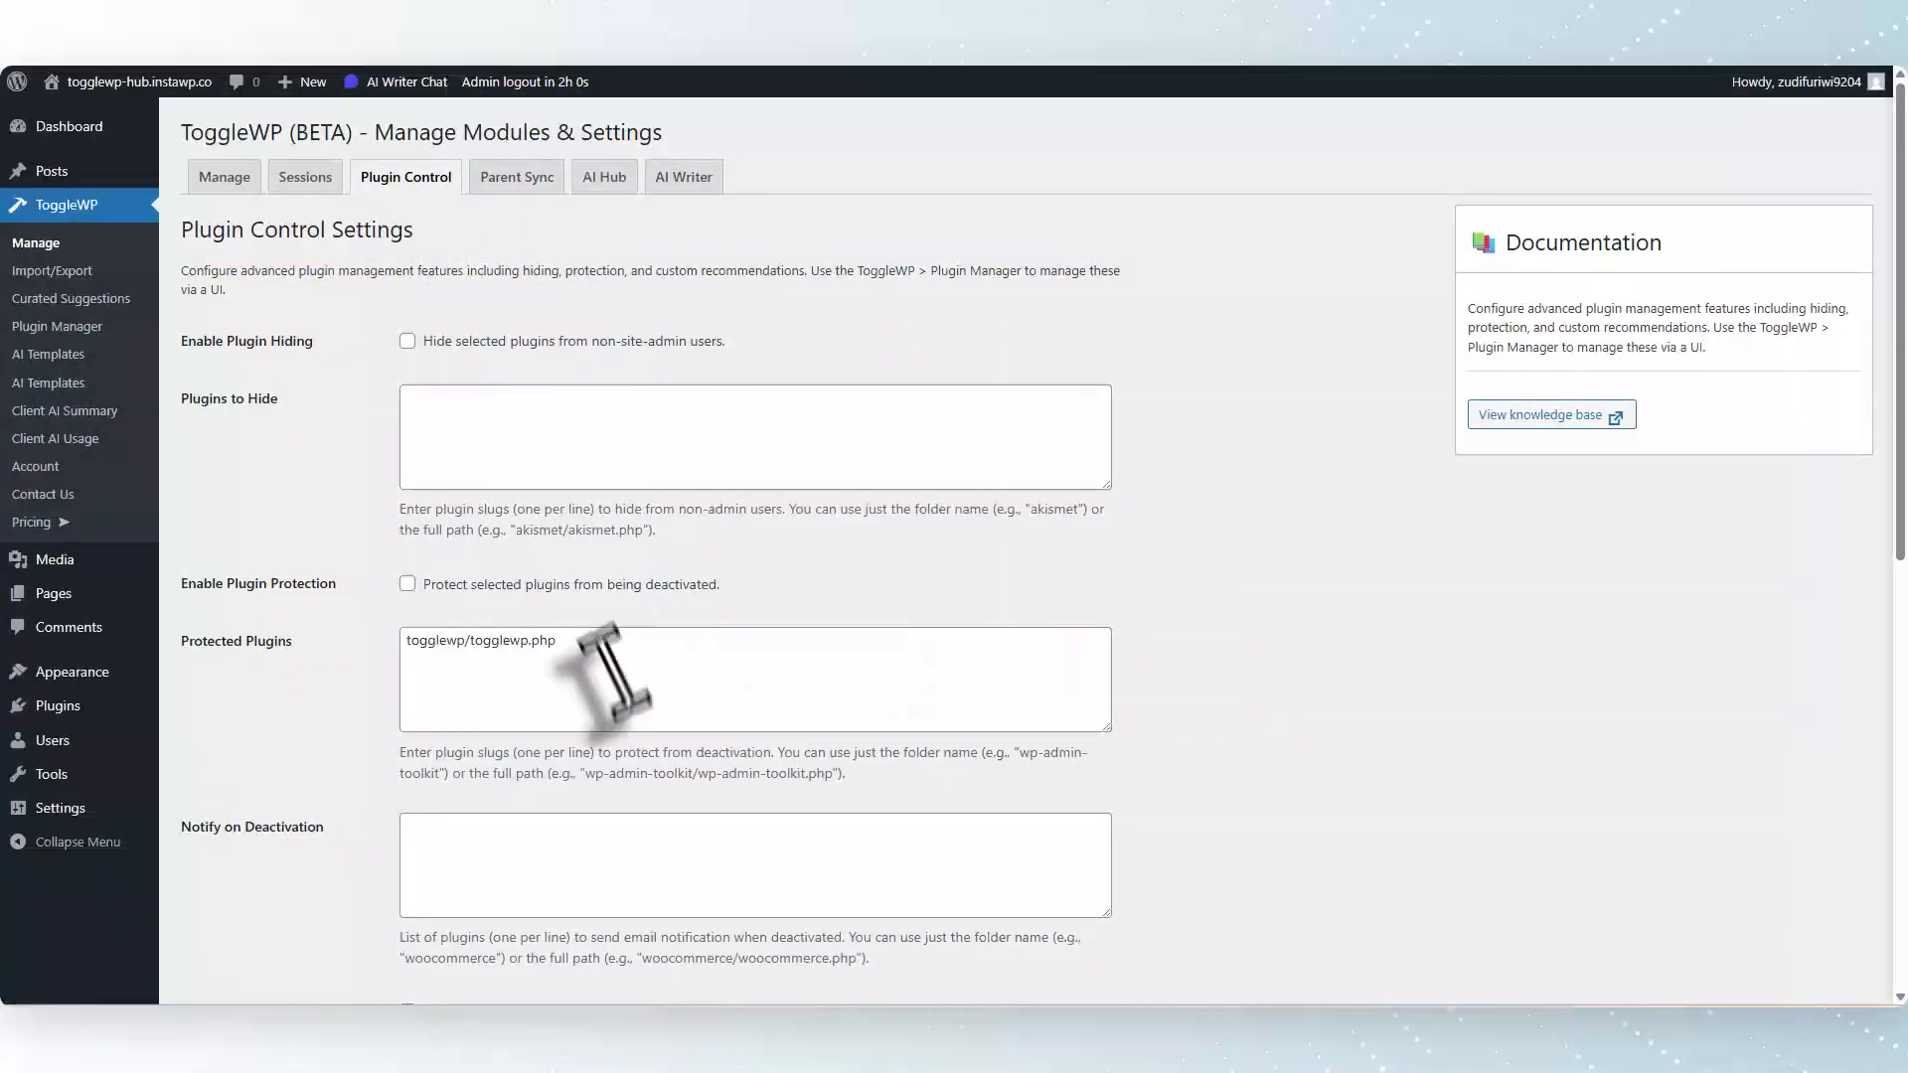
{"action": "scroll", "coordinate": [746, 690], "scroll_direction": "down", "scroll_amount": 3}
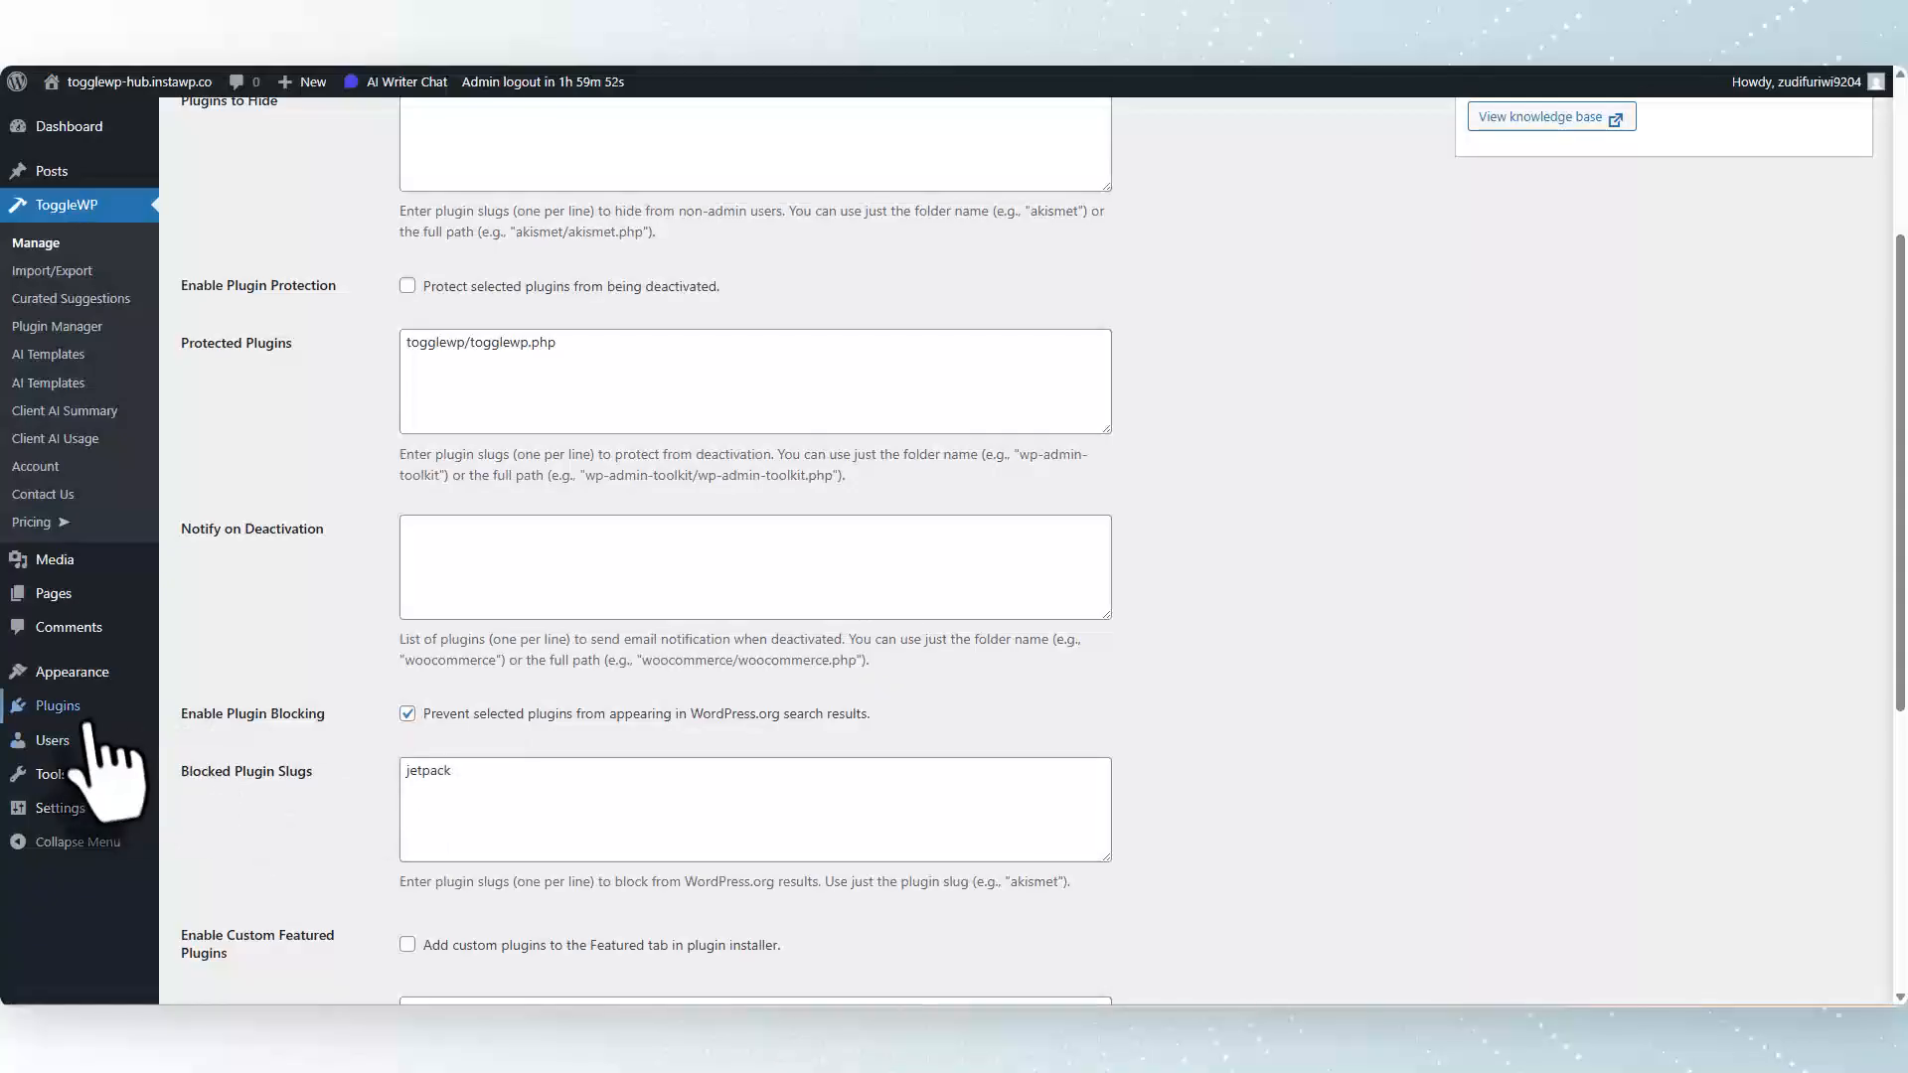
Open the second client site's Add Plugins page to check the featured plugin list.
{"action": "mouse_move", "coordinate": [60, 707]}
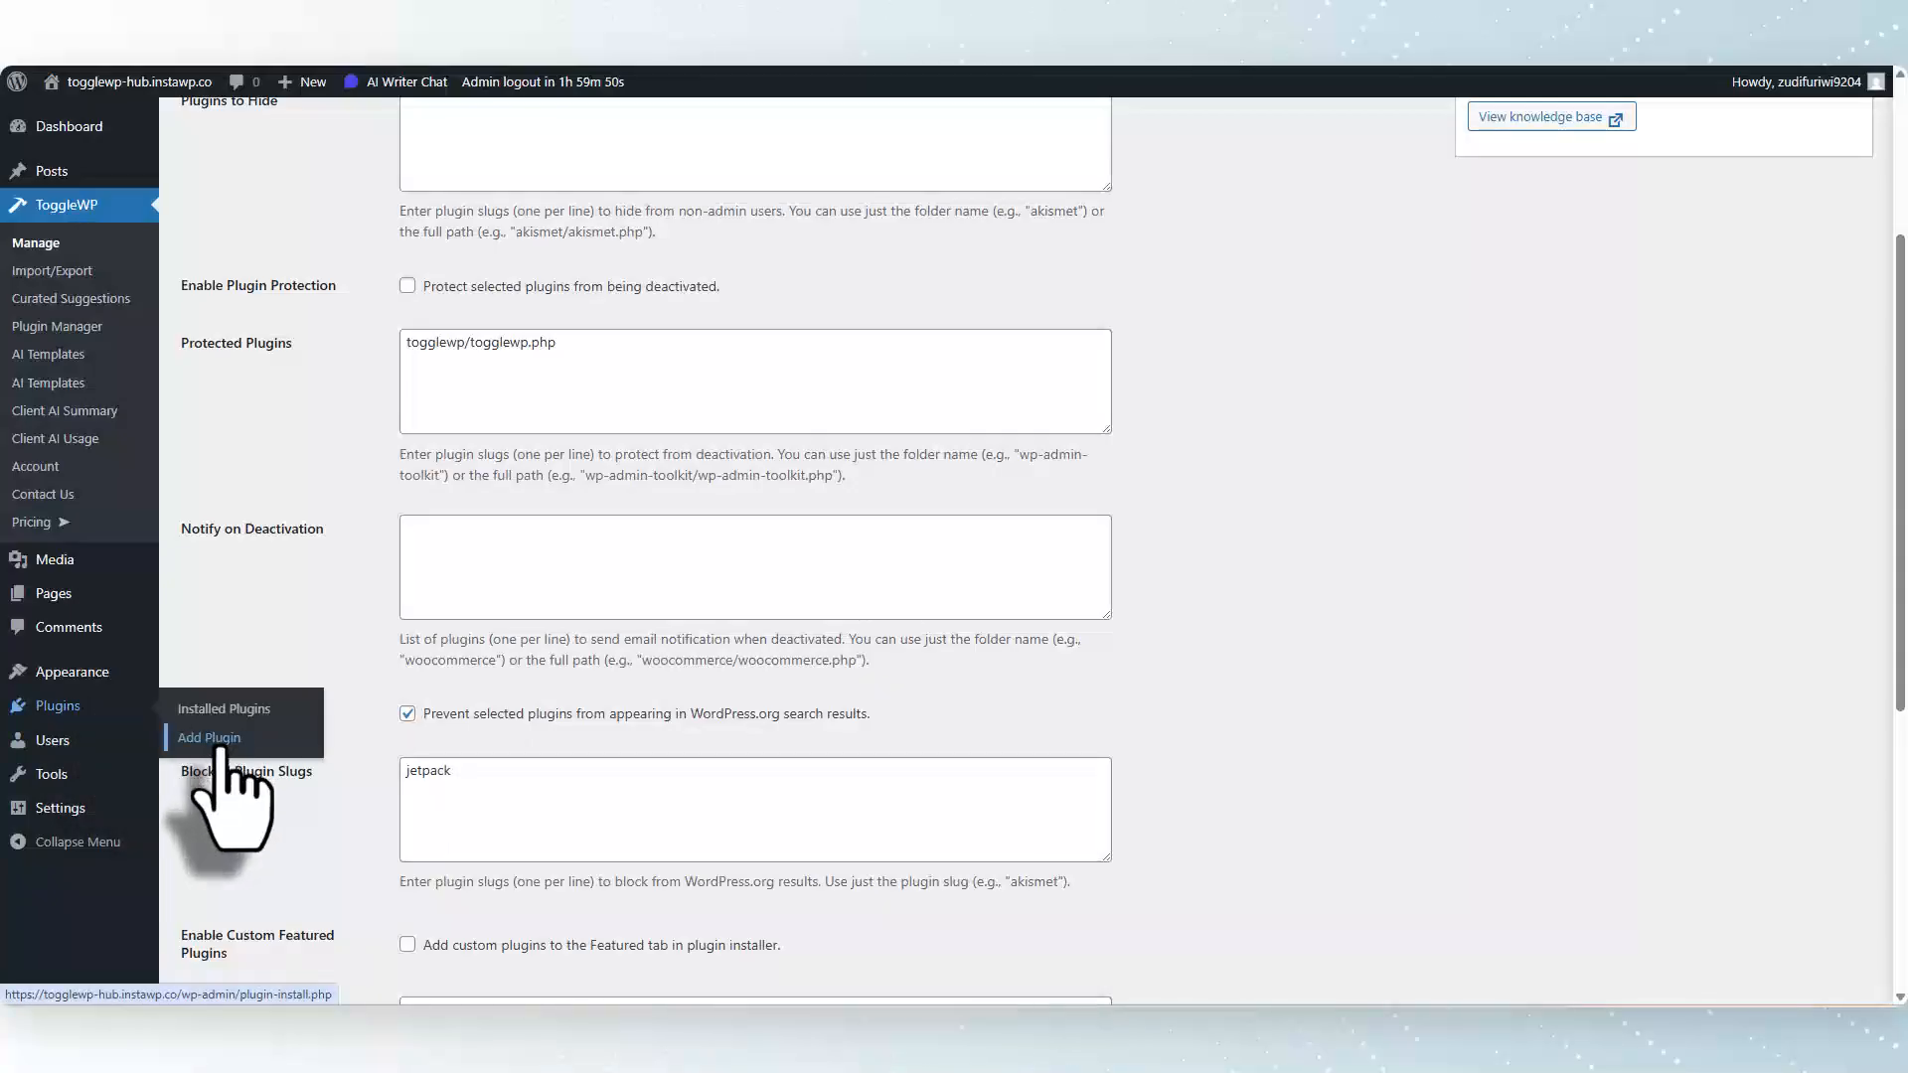
{"action": "left_click", "coordinate": [210, 738]}
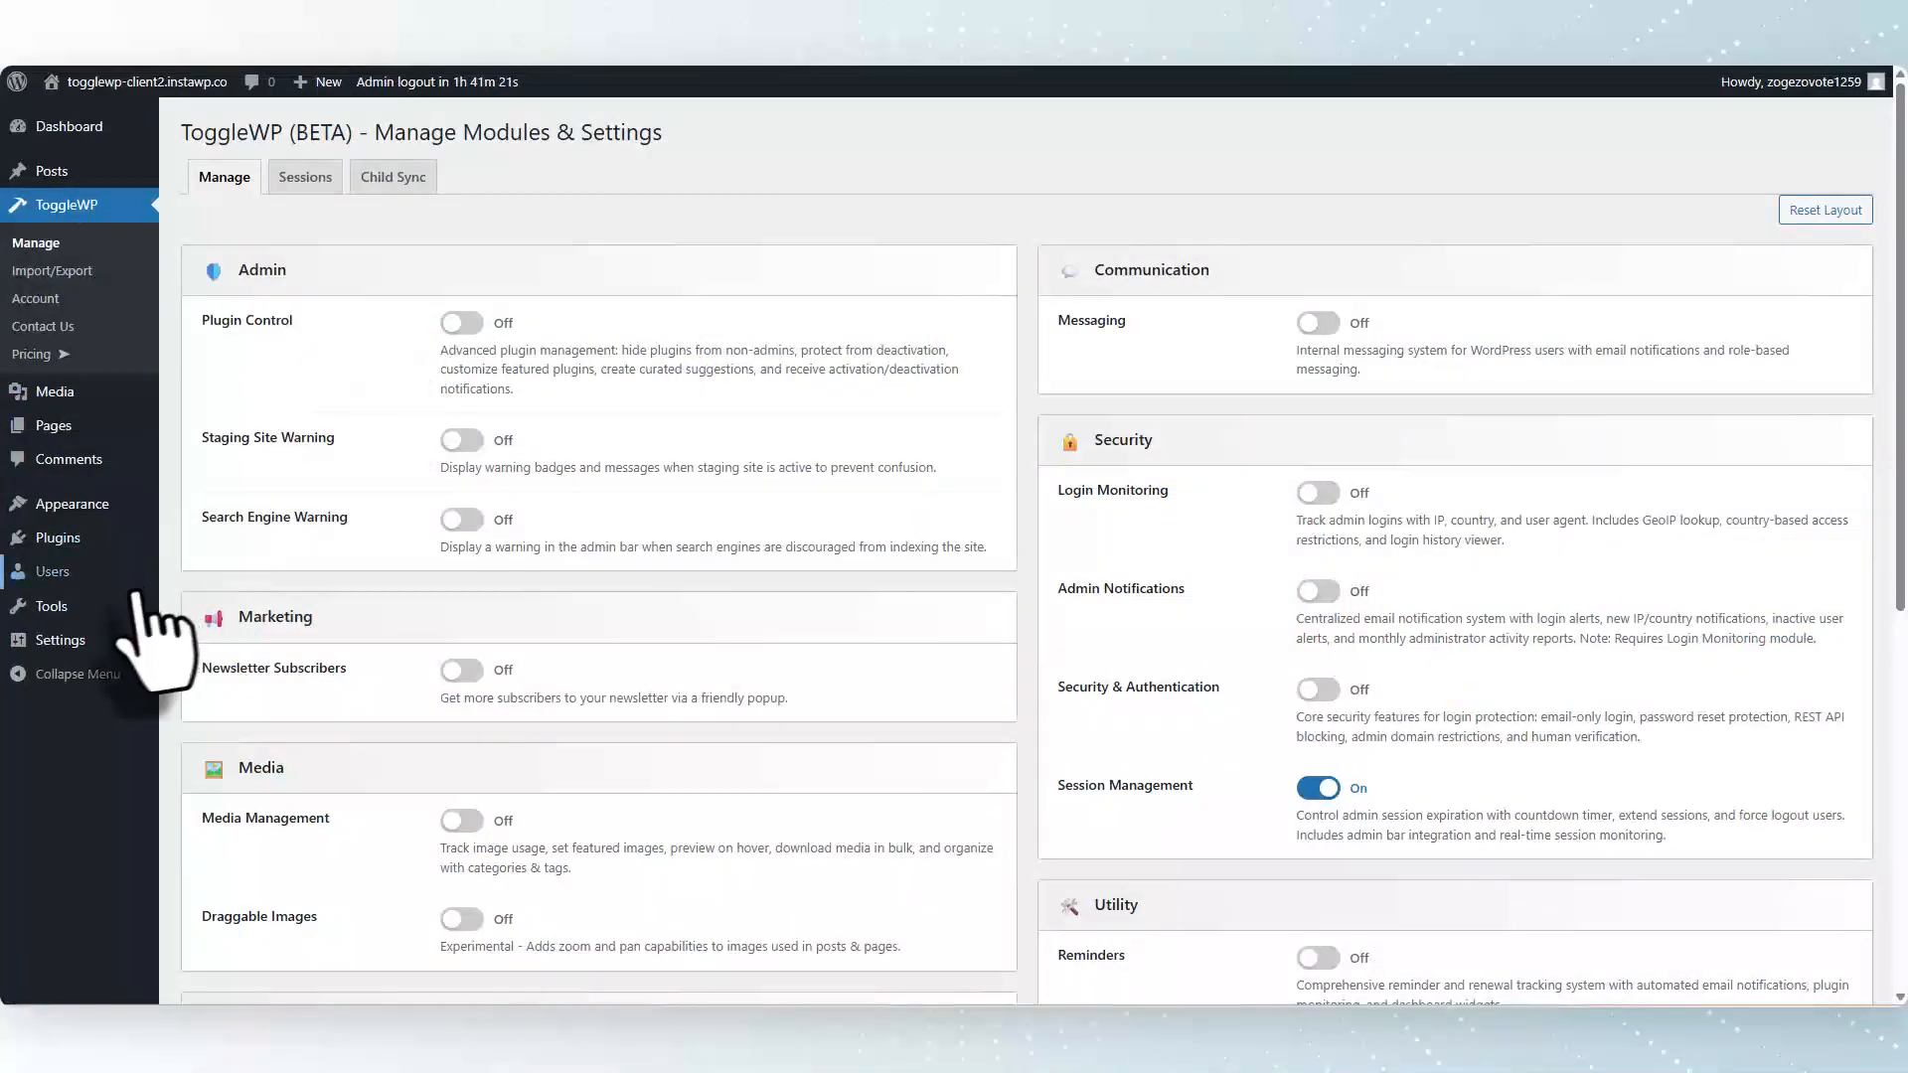
{"action": "mouse_move", "coordinate": [61, 542]}
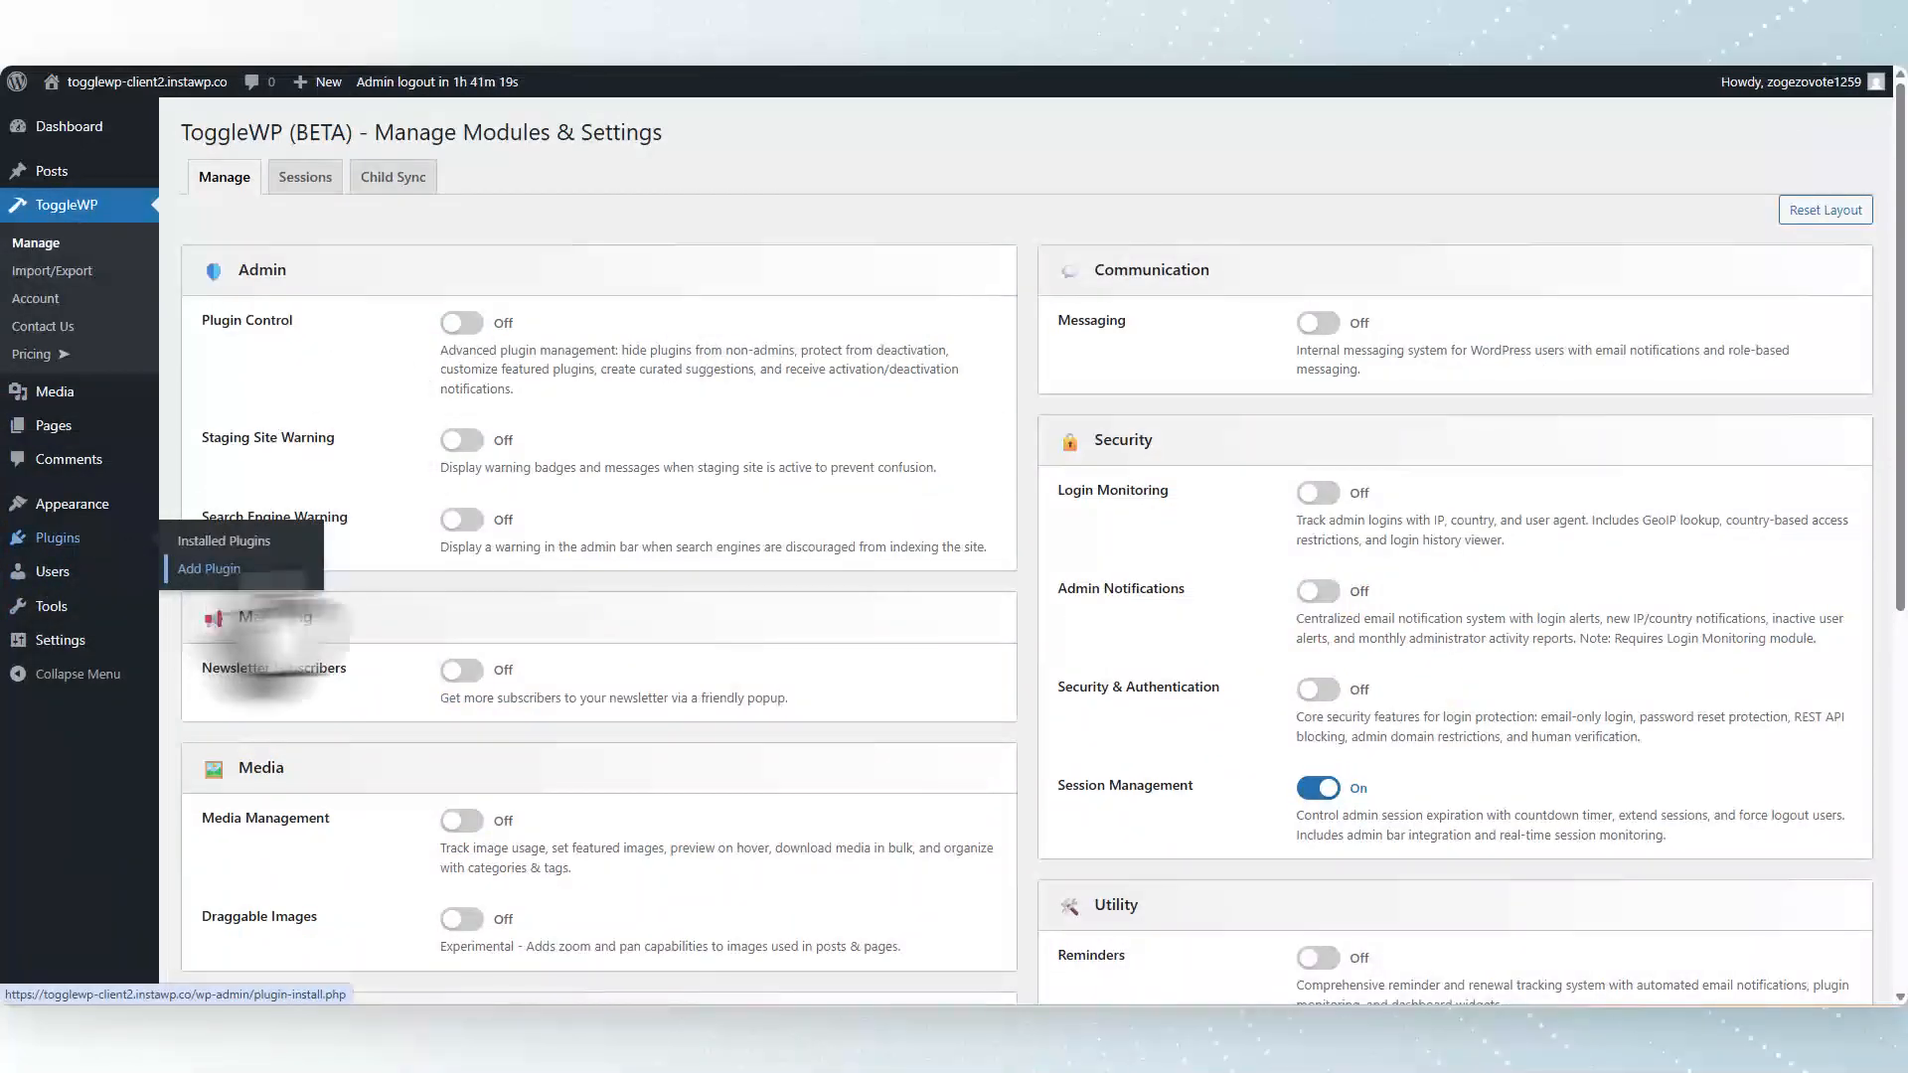
{"action": "left_click", "coordinate": [209, 569]}
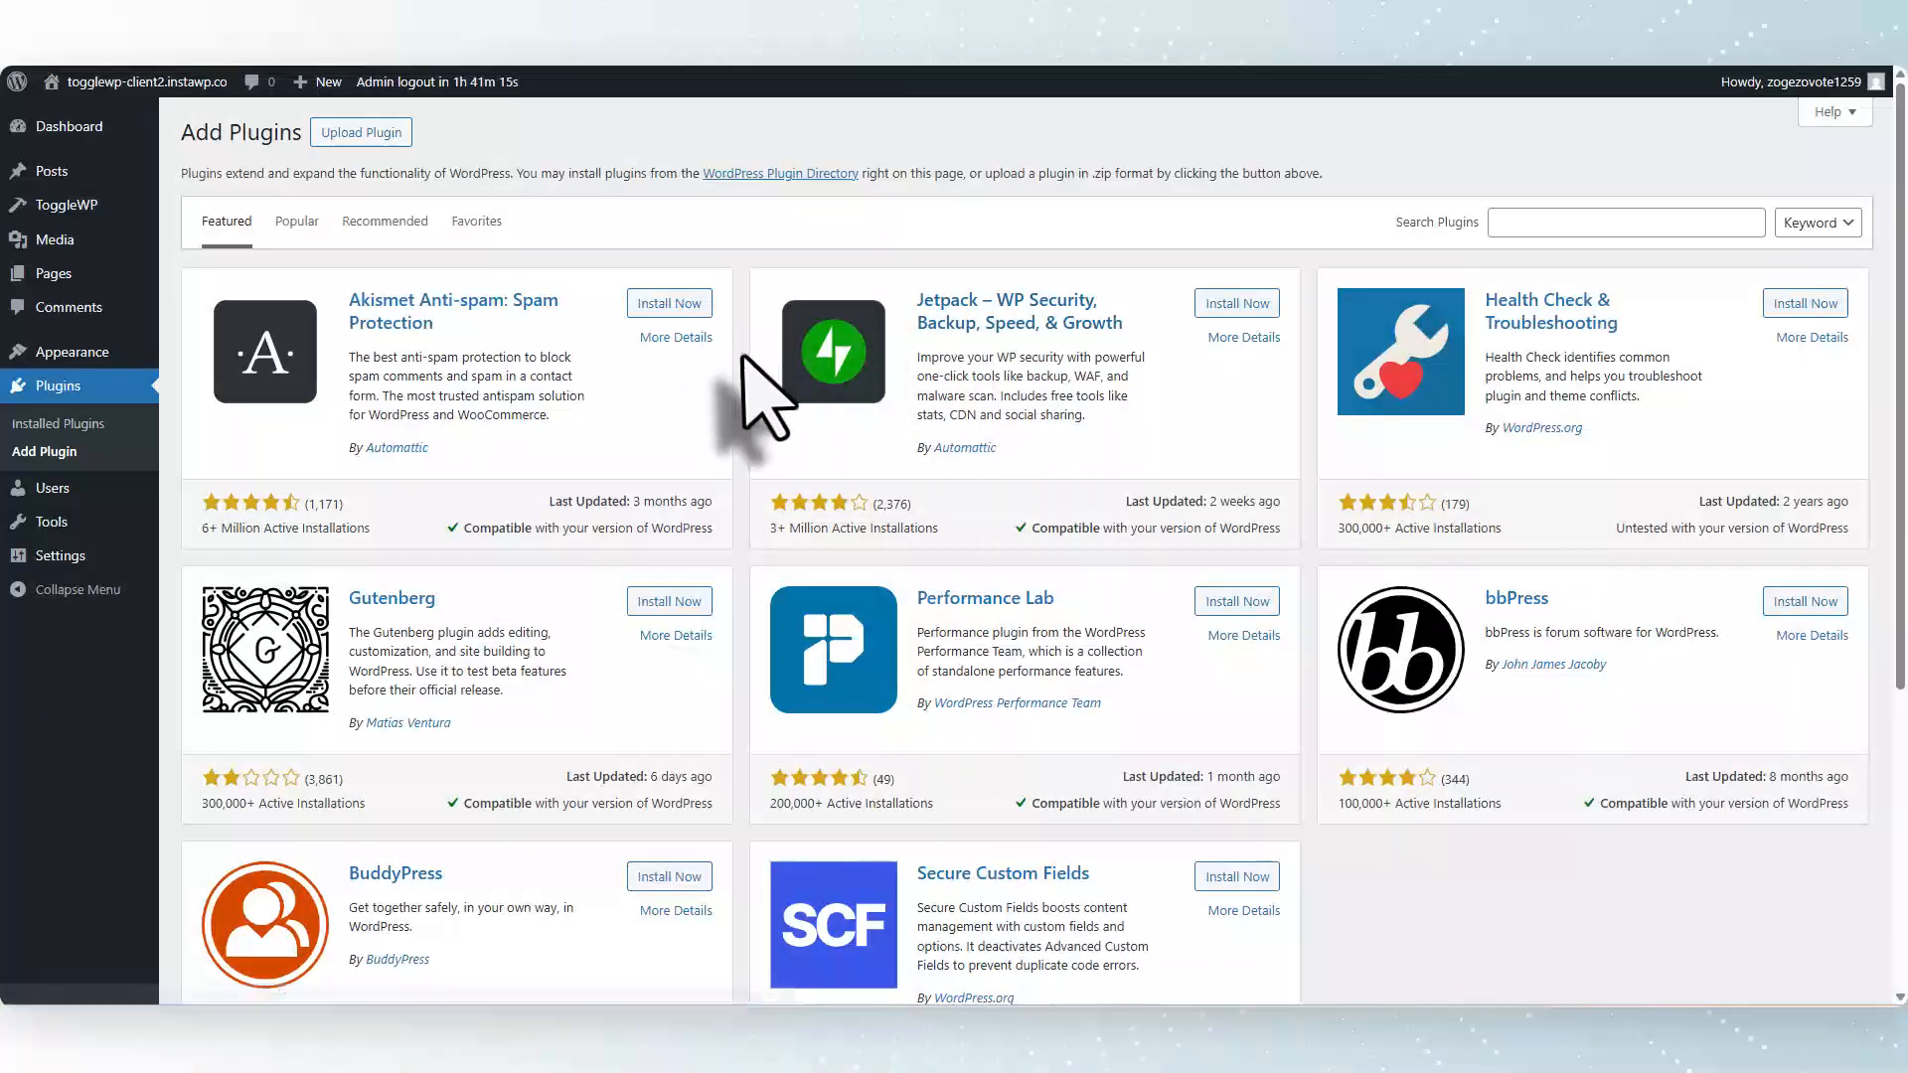
Run a manual sync from the parent site in the second client's ToggleWP Child Sync settings.
{"action": "mouse_move", "coordinate": [38, 213]}
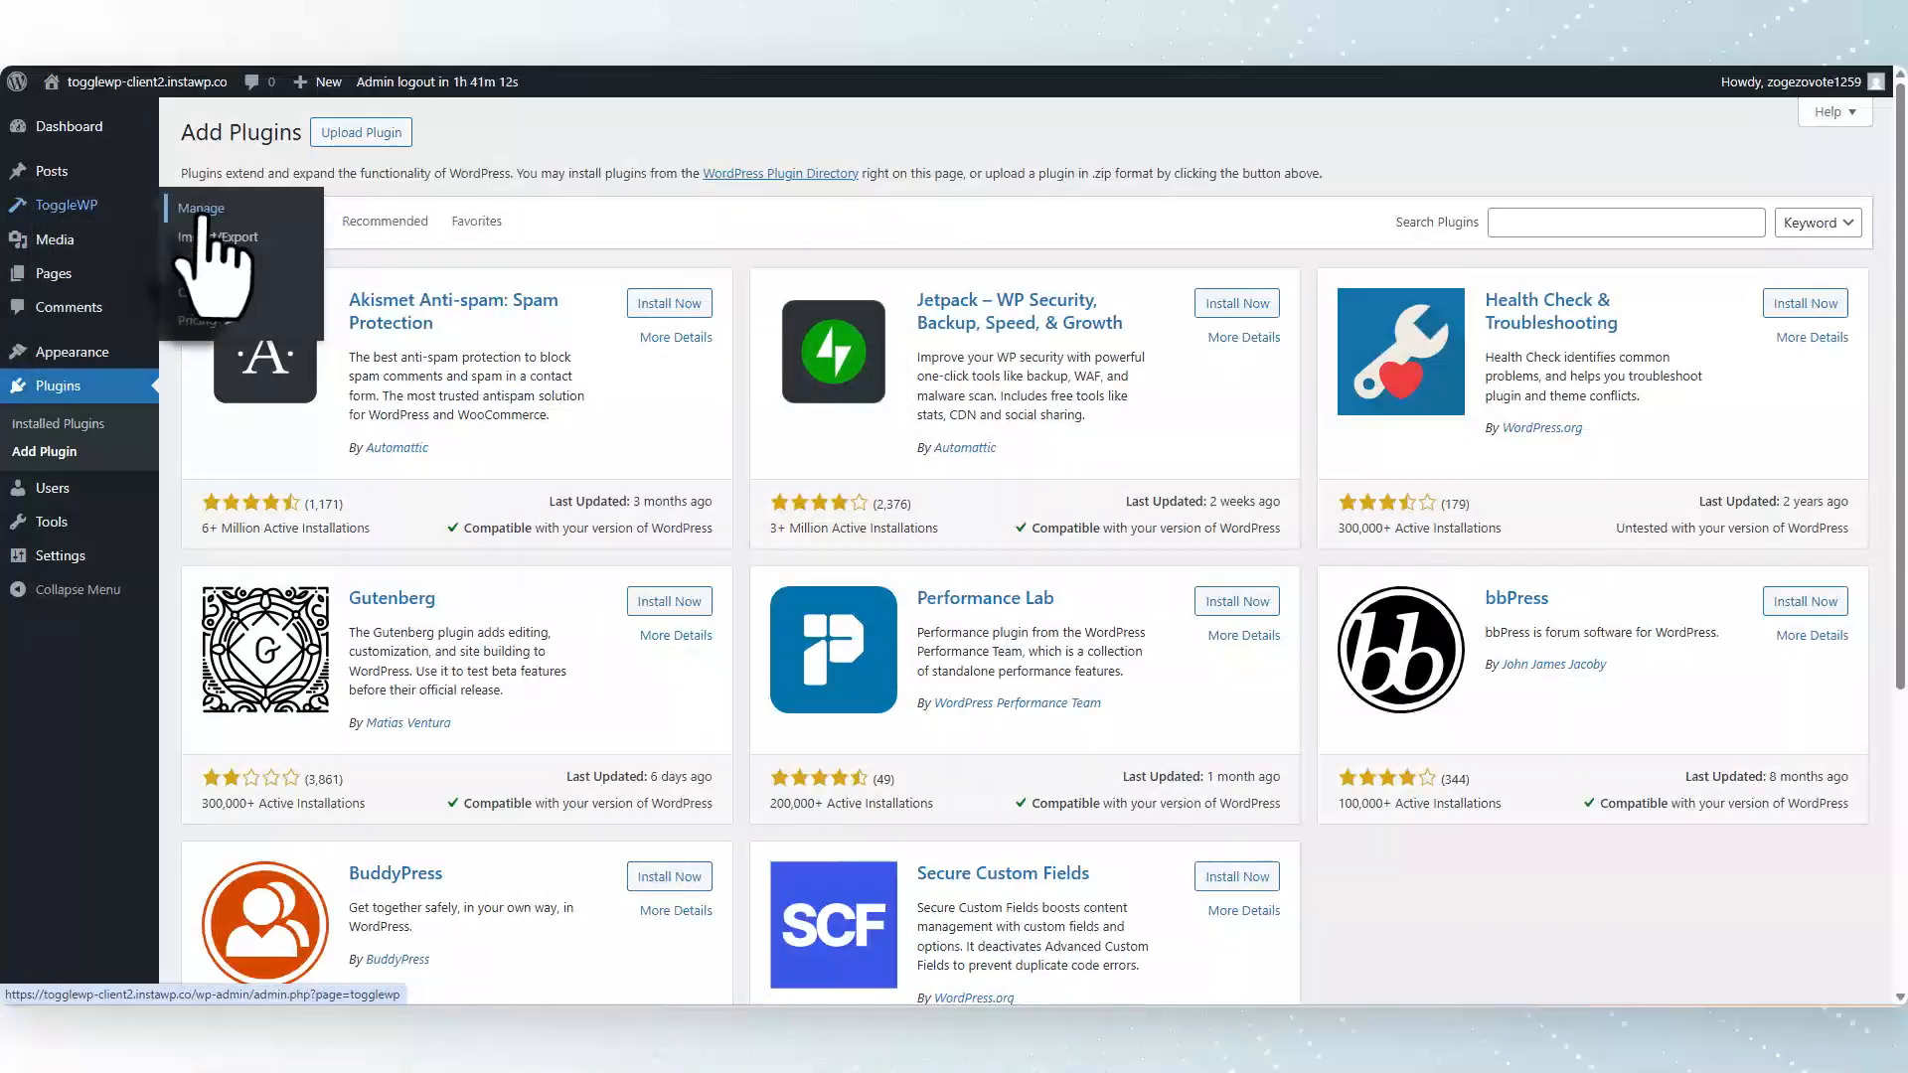
{"action": "left_click", "coordinate": [202, 209]}
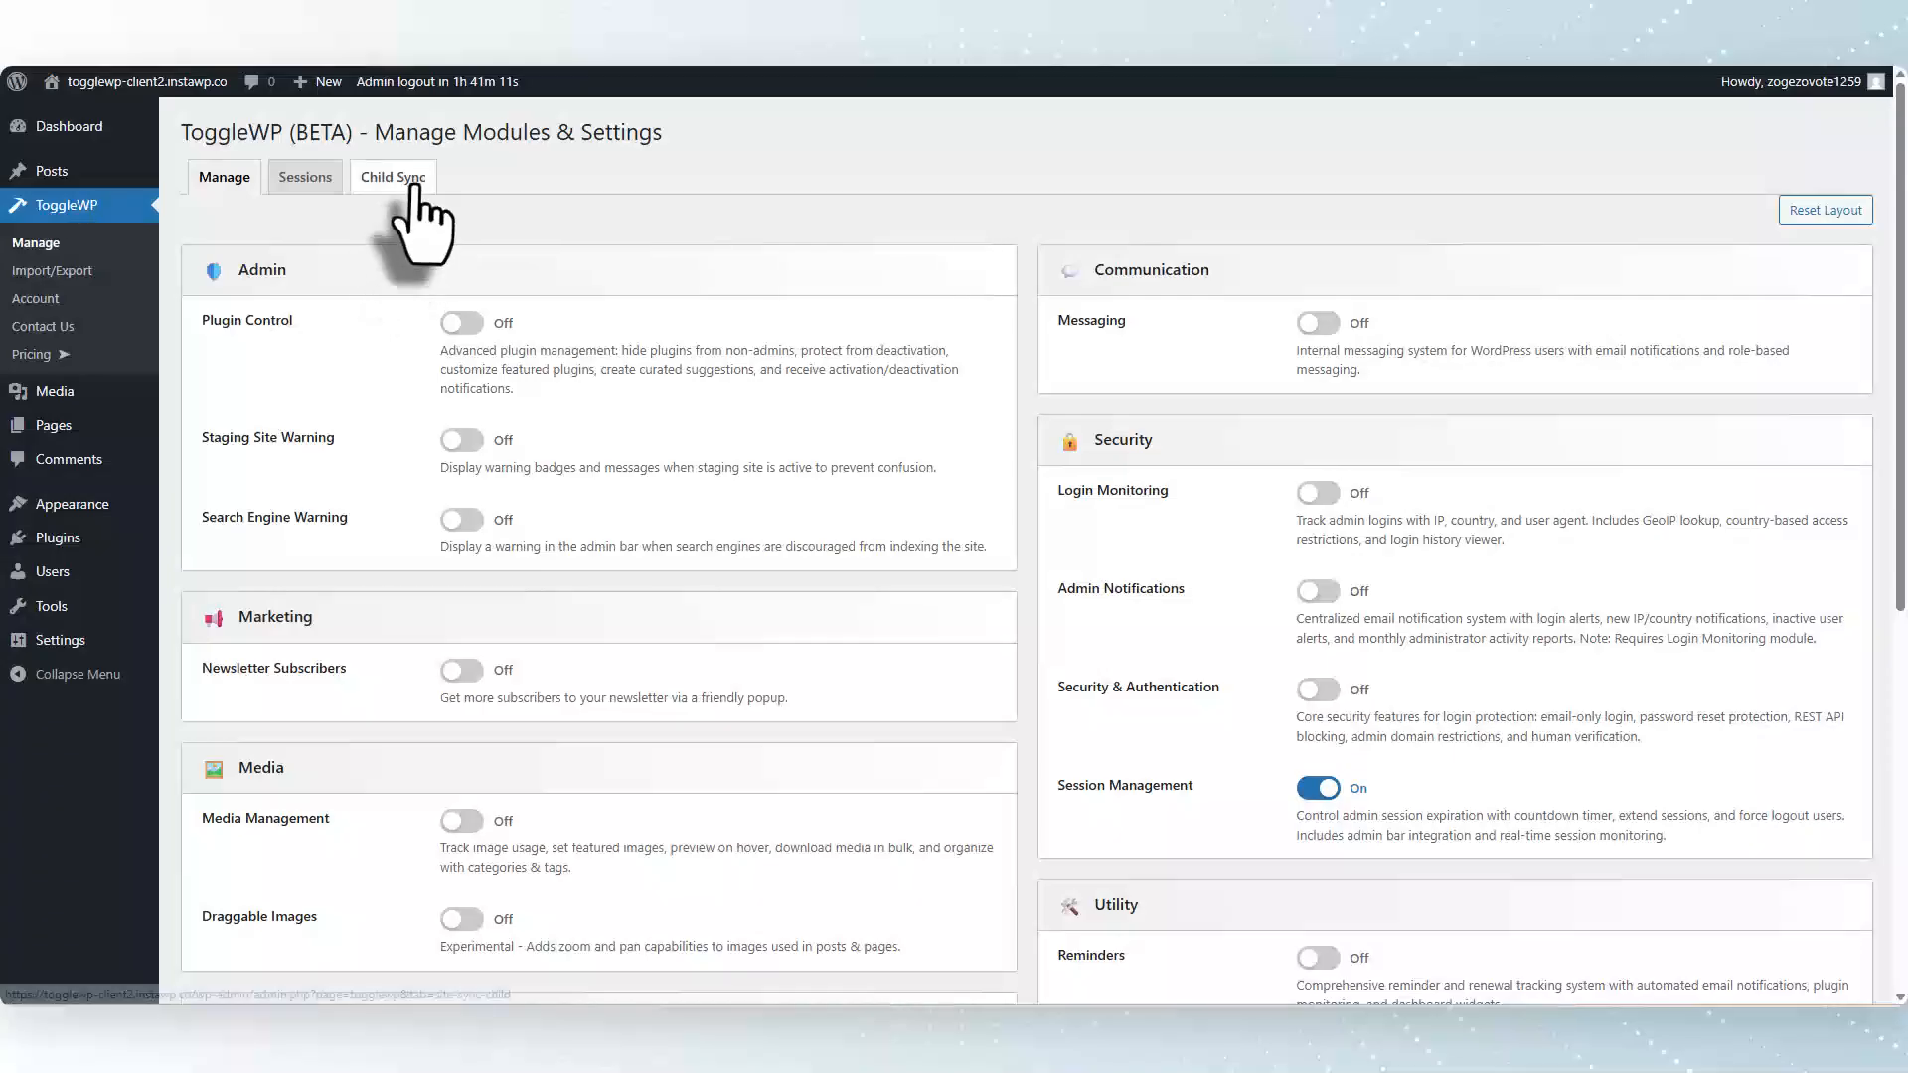
{"action": "left_click", "coordinate": [393, 179]}
{"action": "scroll", "coordinate": [788, 617], "scroll_direction": "down", "scroll_amount": 3}
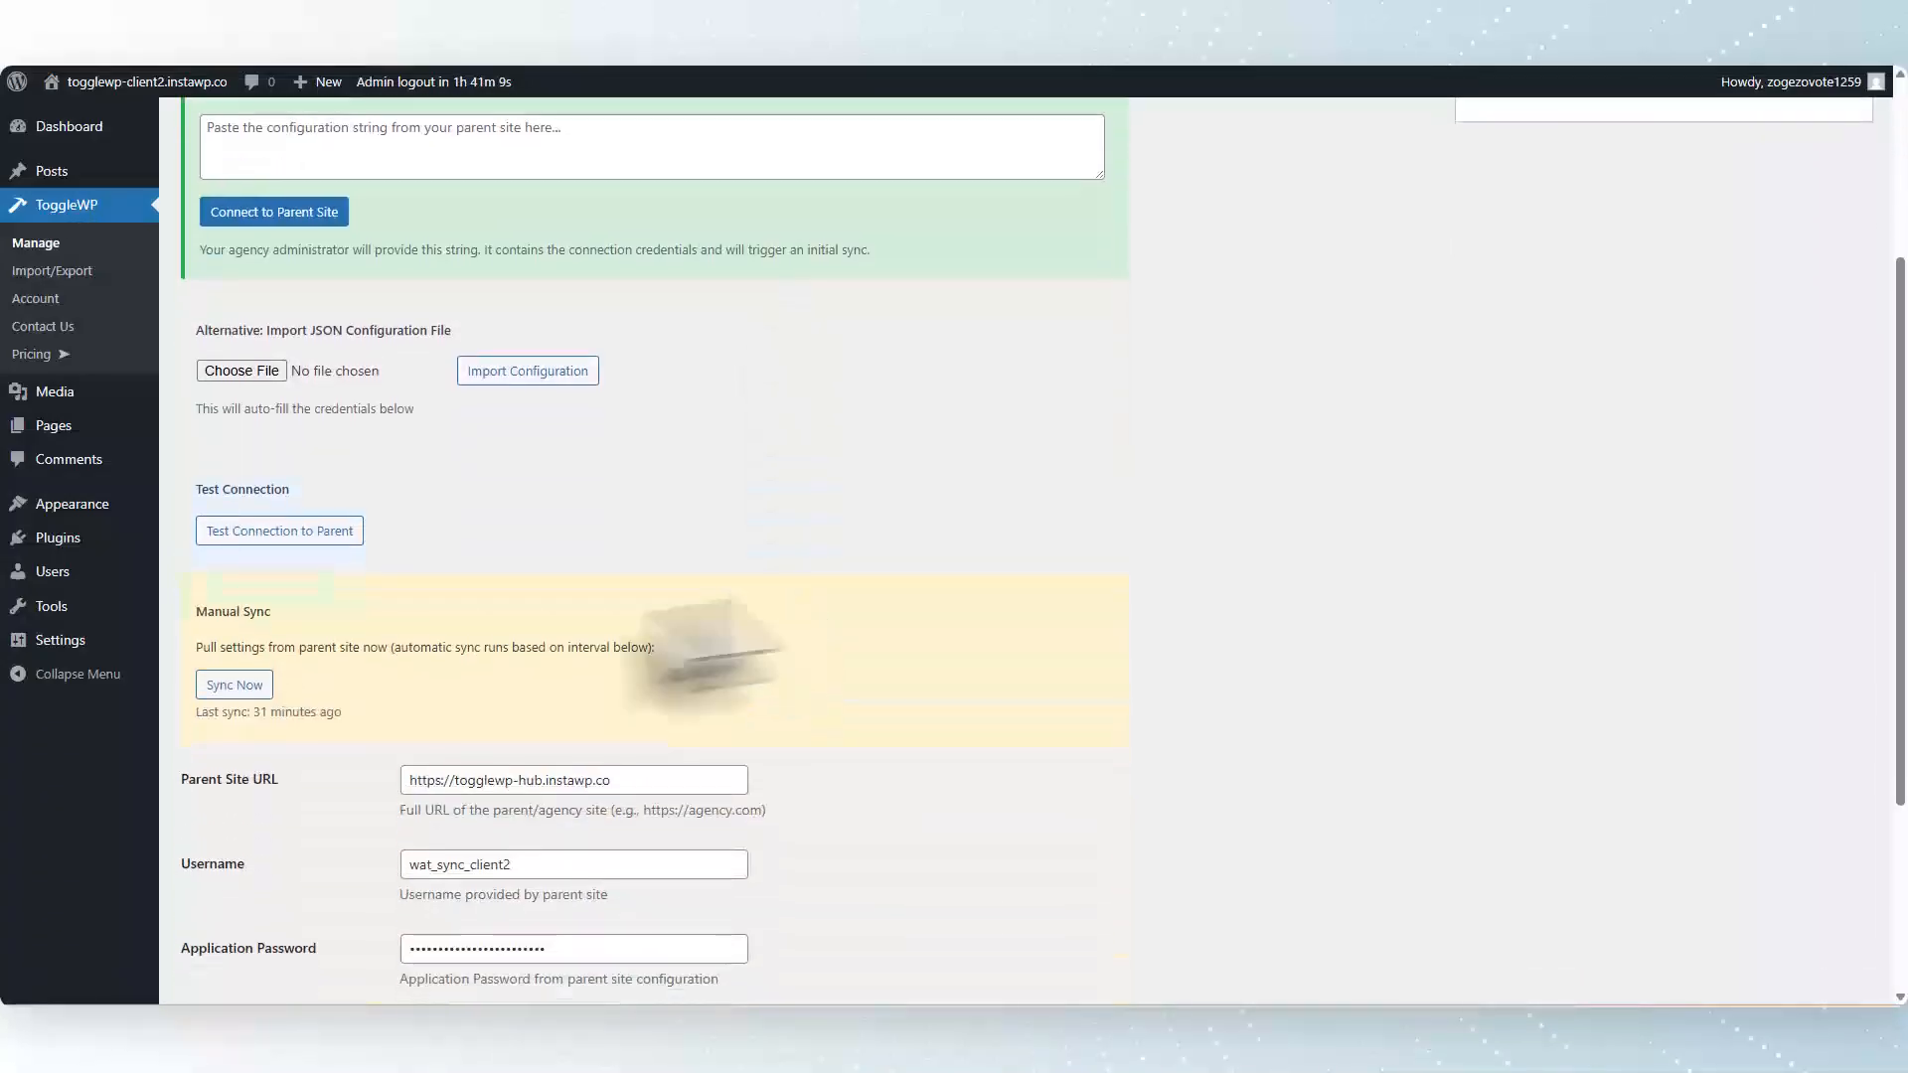
{"action": "left_click", "coordinate": [243, 687]}
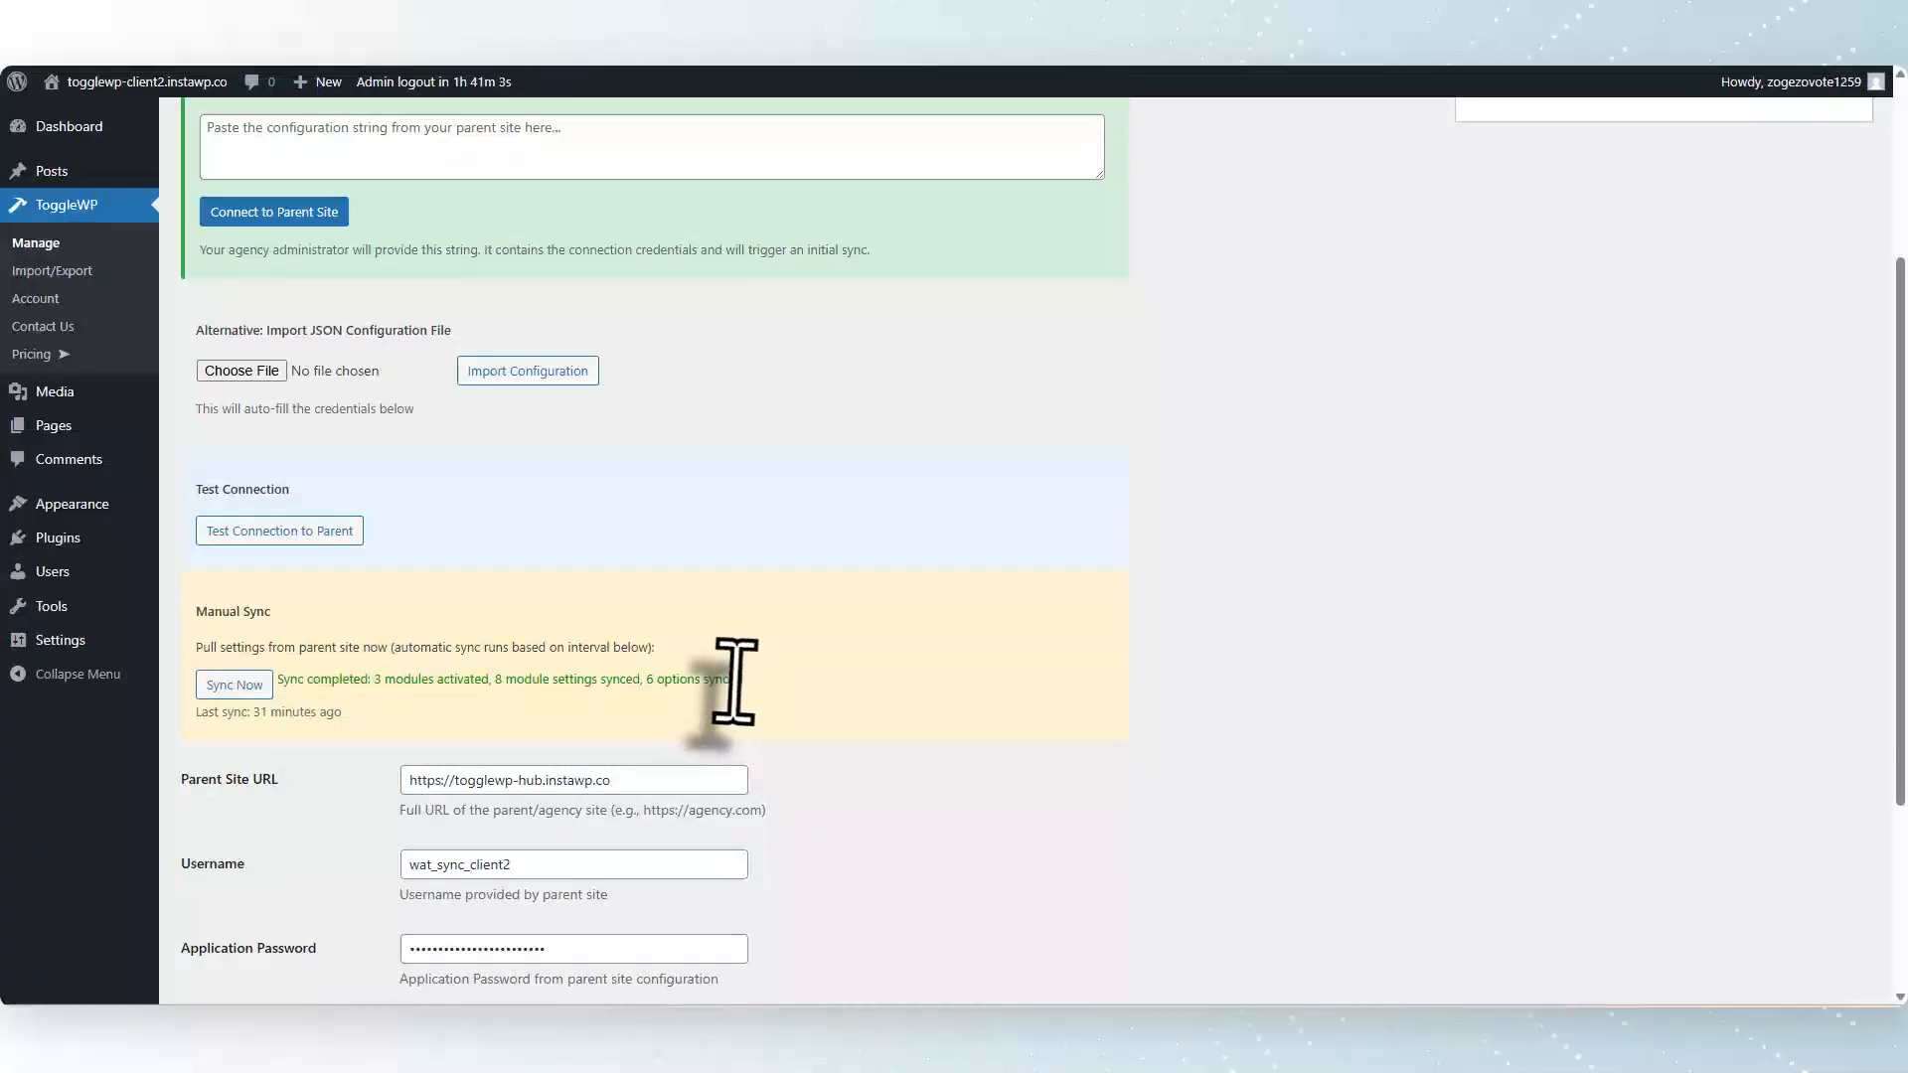
Reopen the second client's Add Plugins page and review the featured plugin list after syncing.
{"action": "mouse_move", "coordinate": [83, 545]}
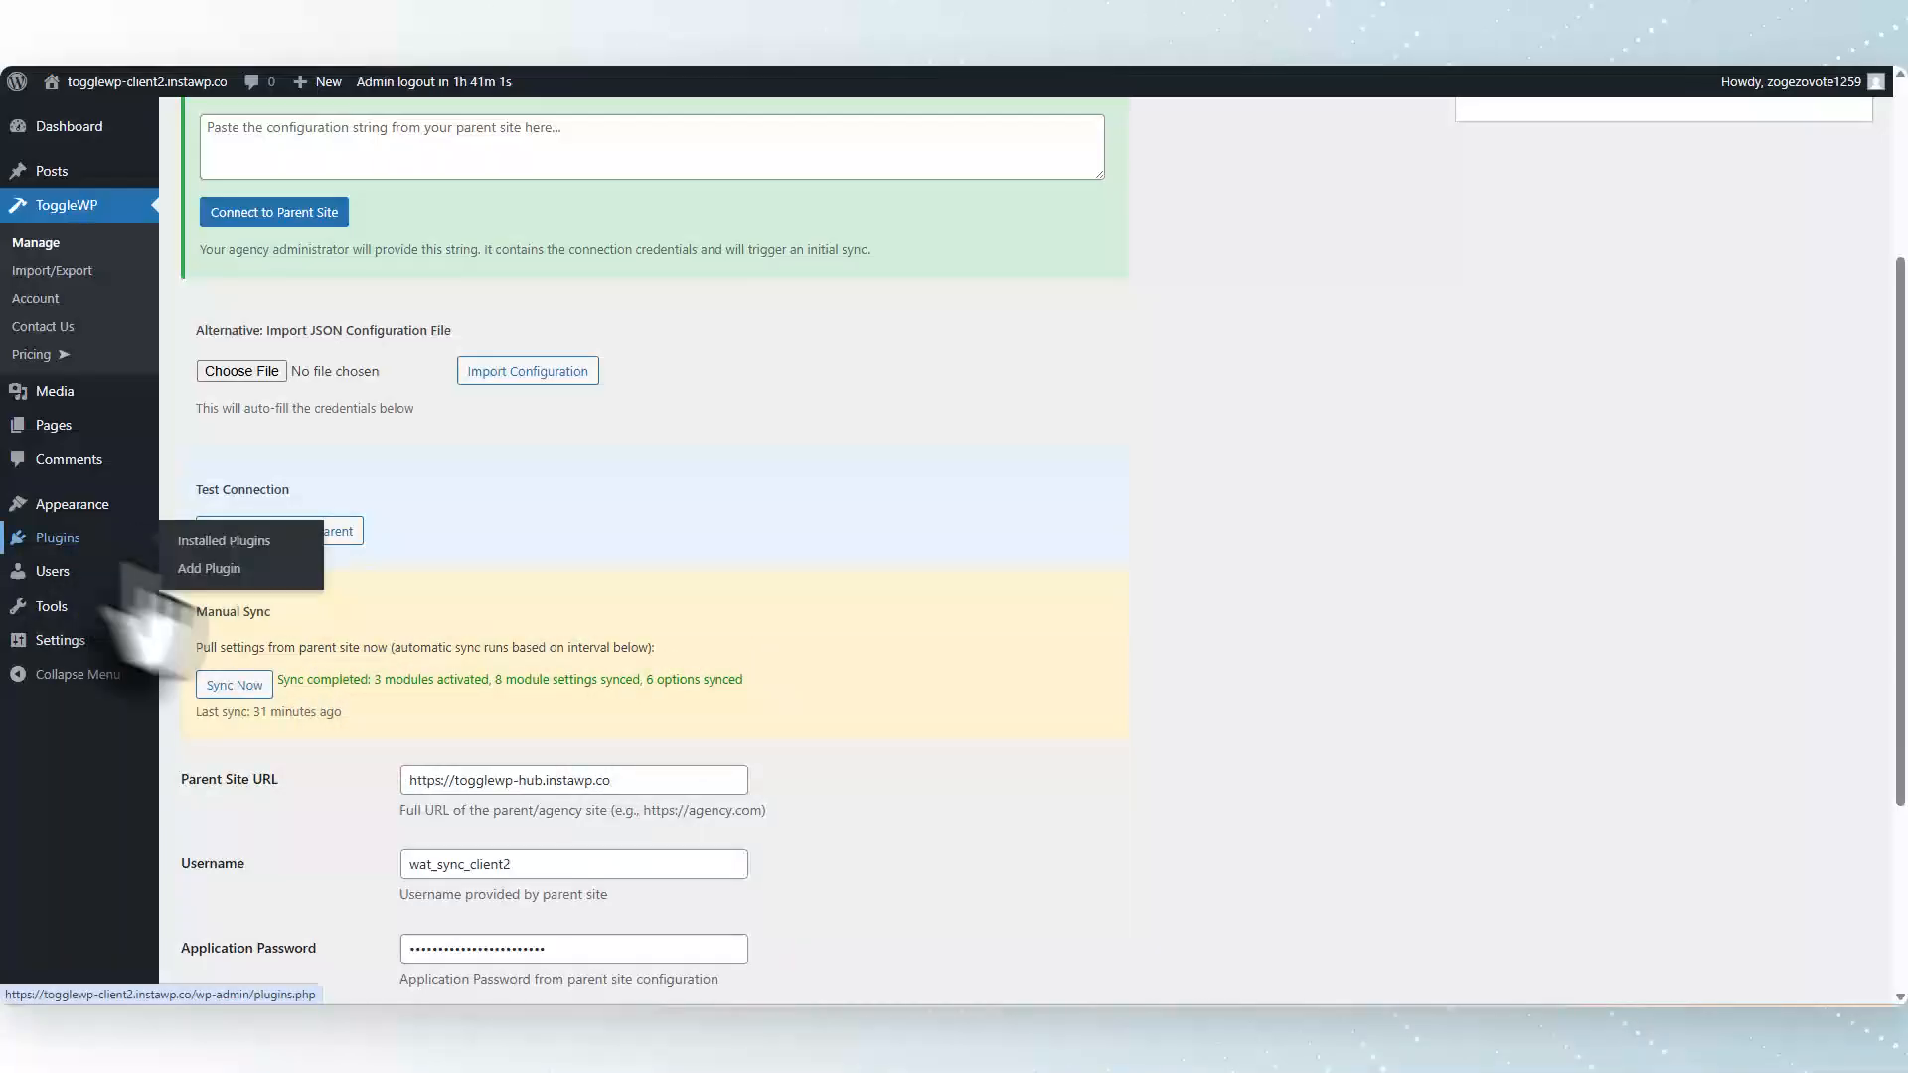
{"action": "left_click", "coordinate": [222, 573]}
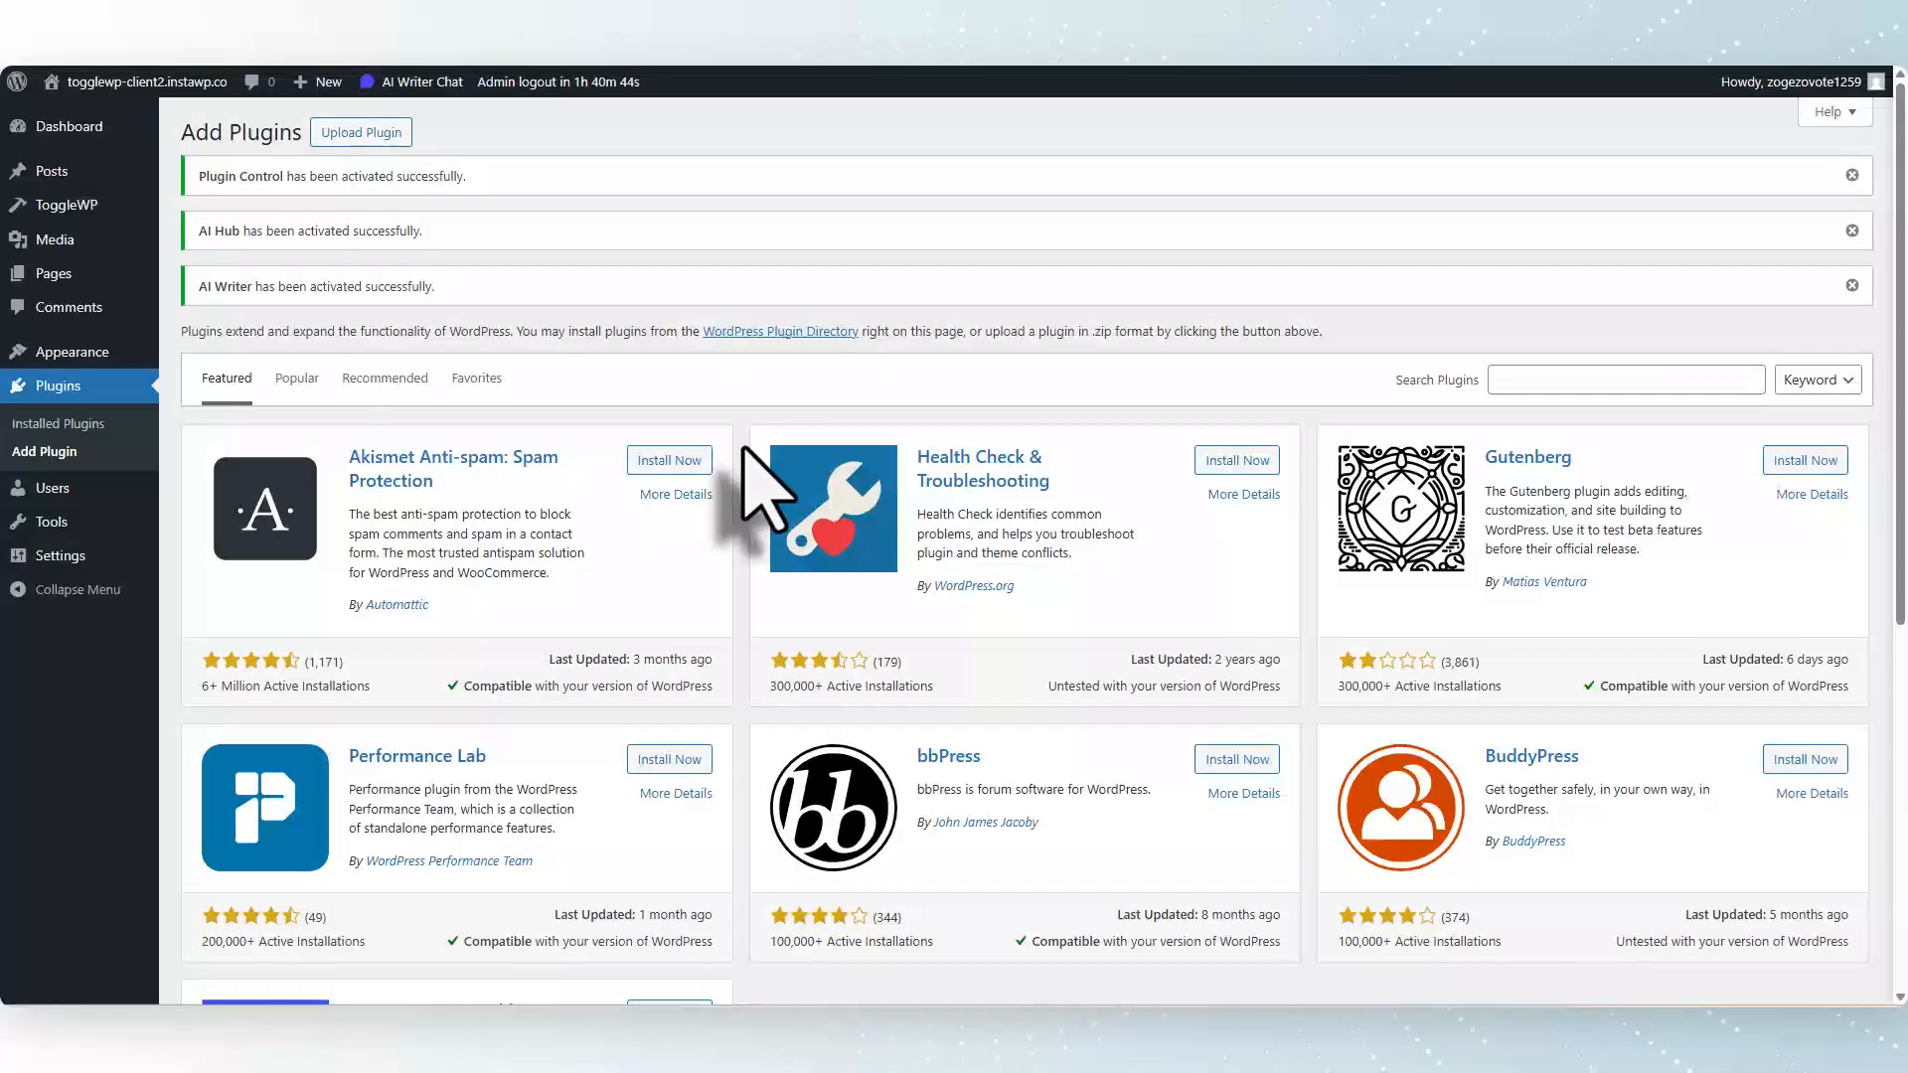
{"action": "scroll", "coordinate": [761, 493], "scroll_direction": "down", "scroll_amount": 1}
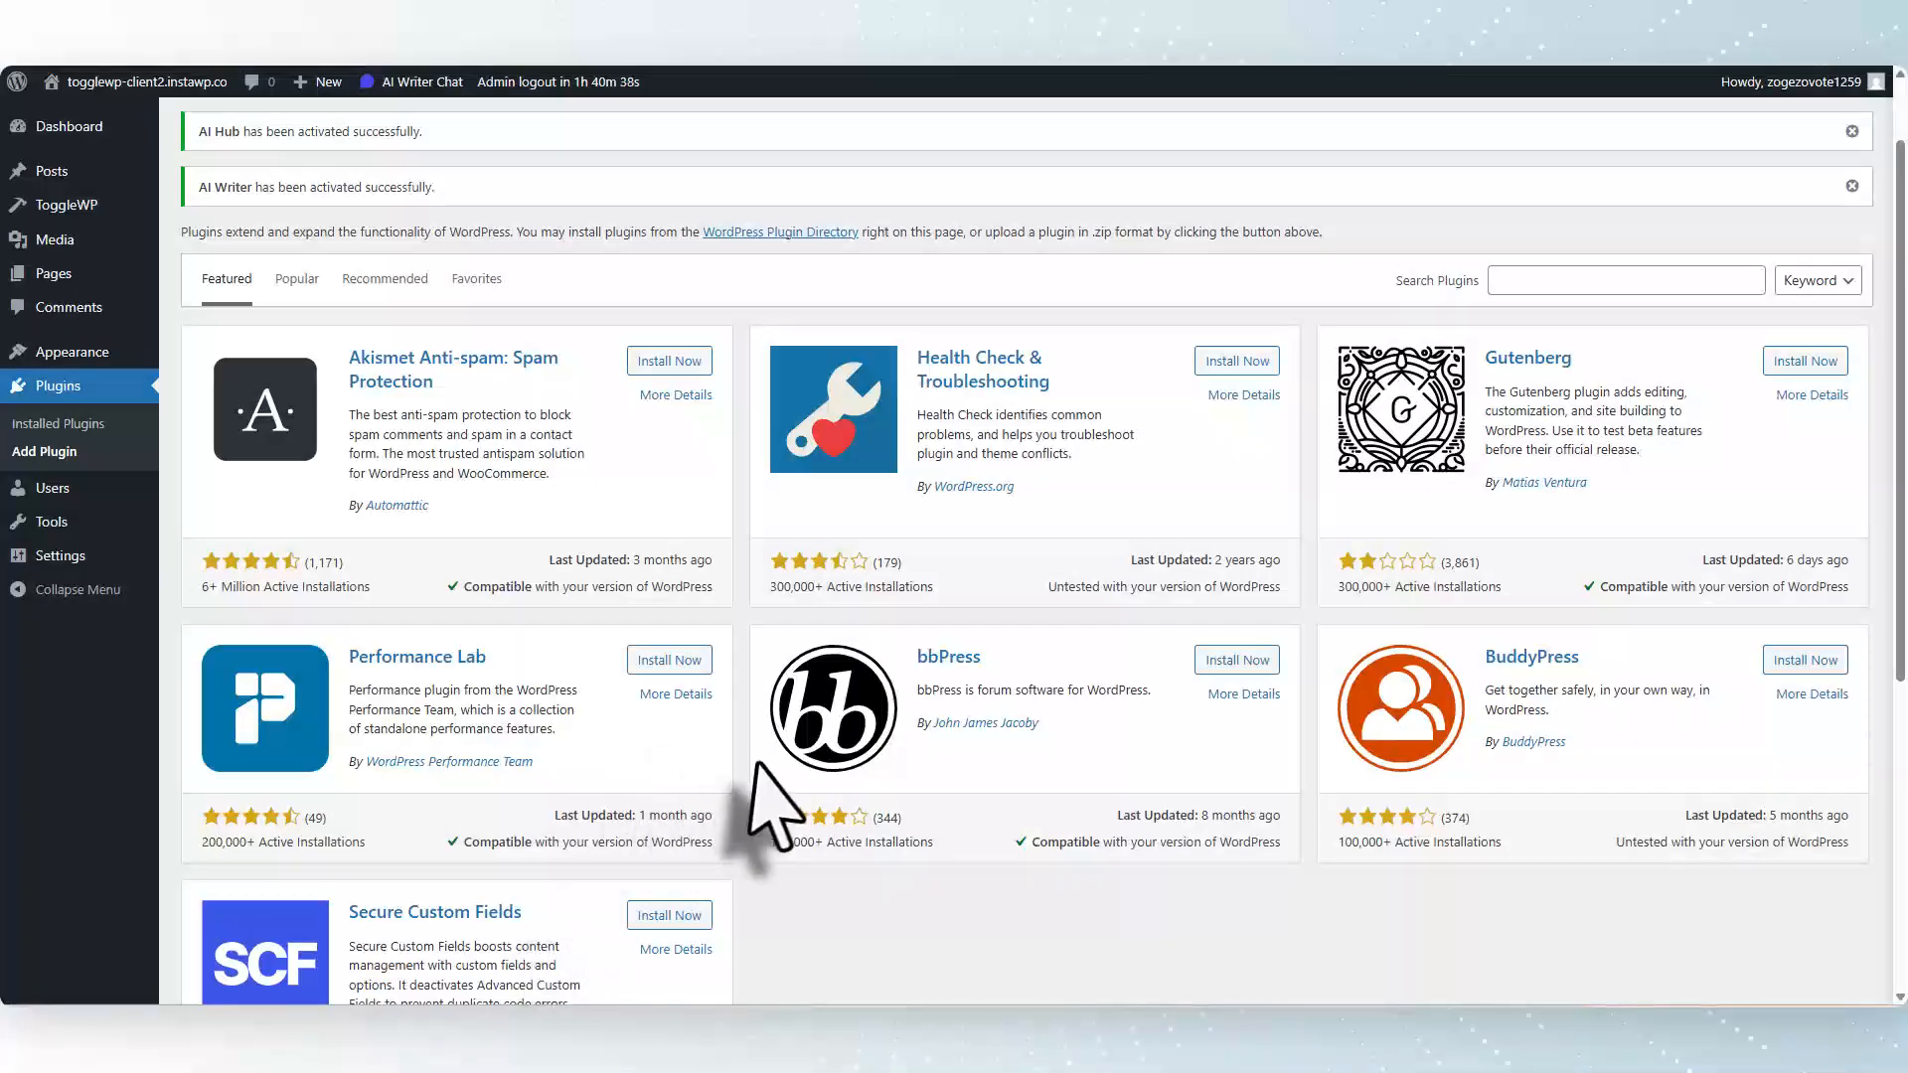
{"action": "scroll", "coordinate": [758, 770], "scroll_direction": "up", "scroll_amount": 1}
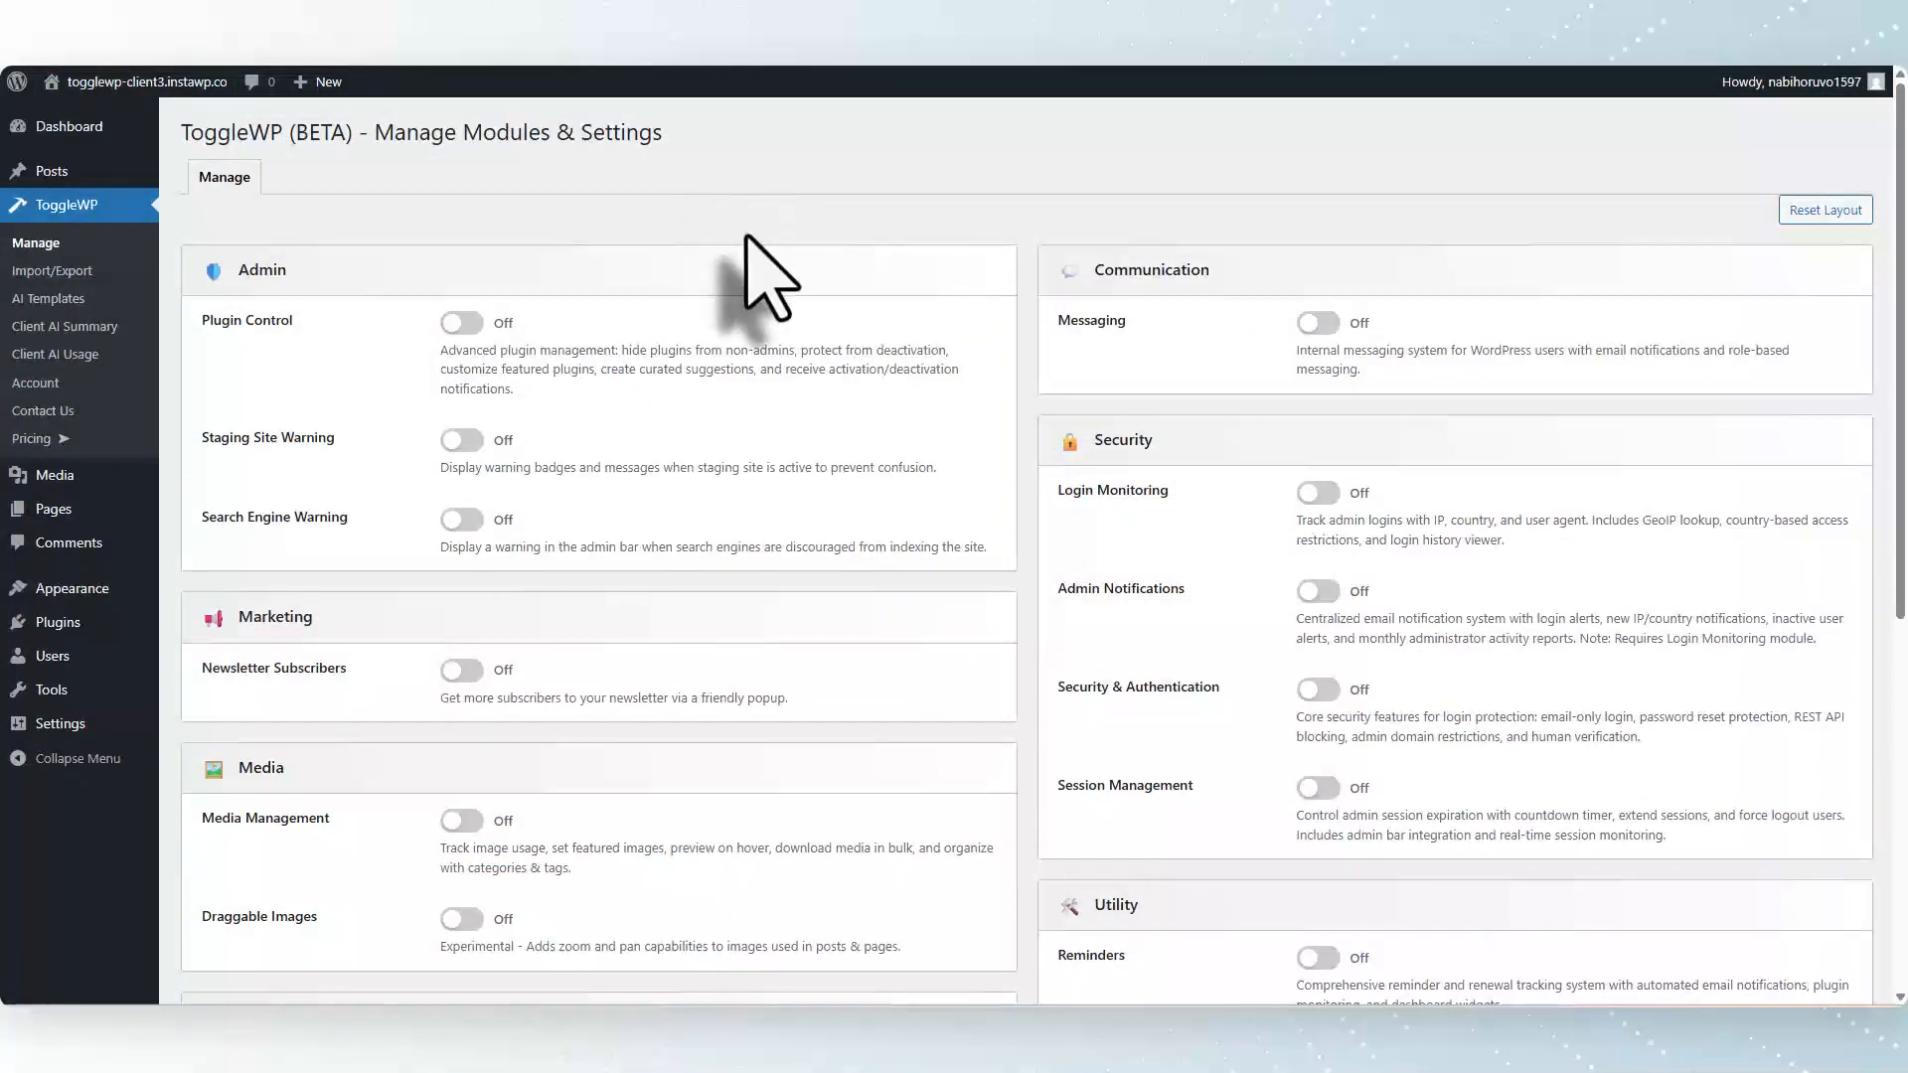
Review the third client site's ToggleWP module toggles.
{"action": "scroll", "coordinate": [1034, 695], "scroll_direction": "down", "scroll_amount": 6}
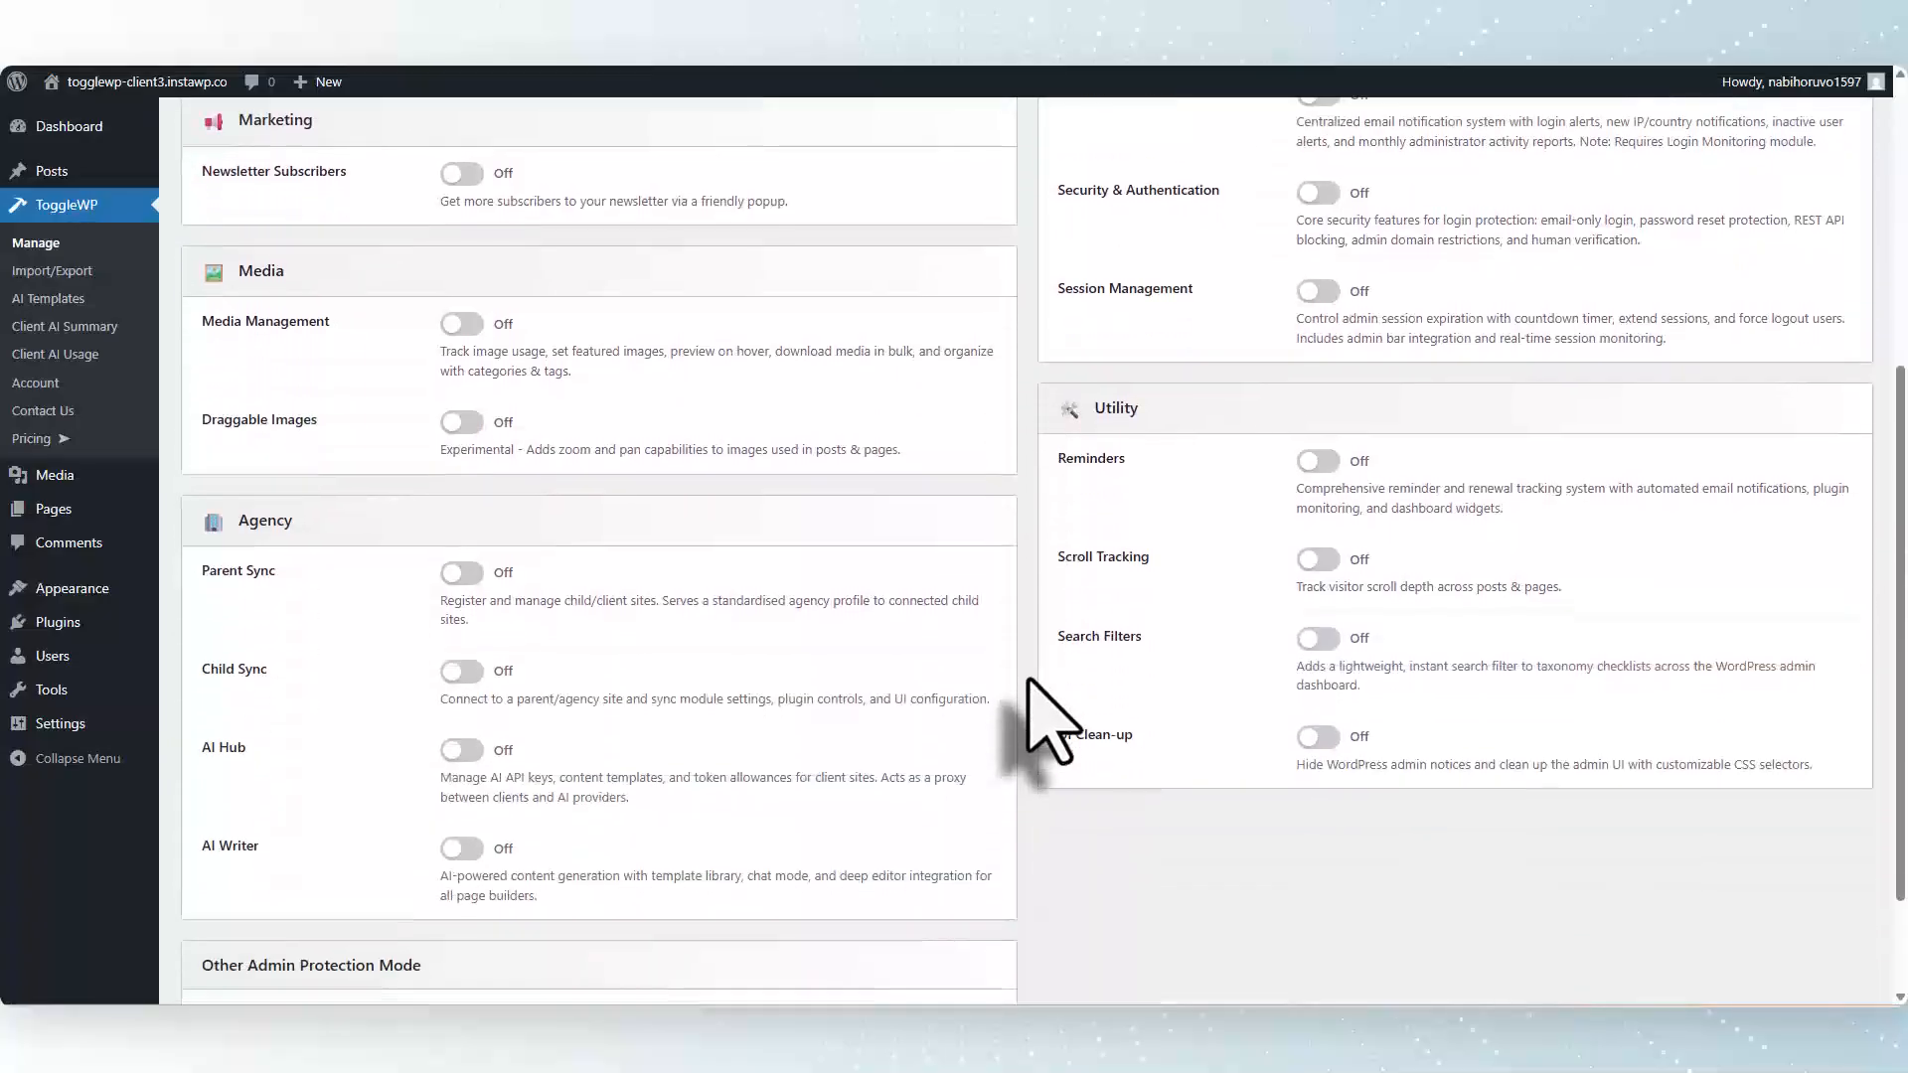
{"action": "scroll", "coordinate": [1031, 686], "scroll_direction": "up", "scroll_amount": 6}
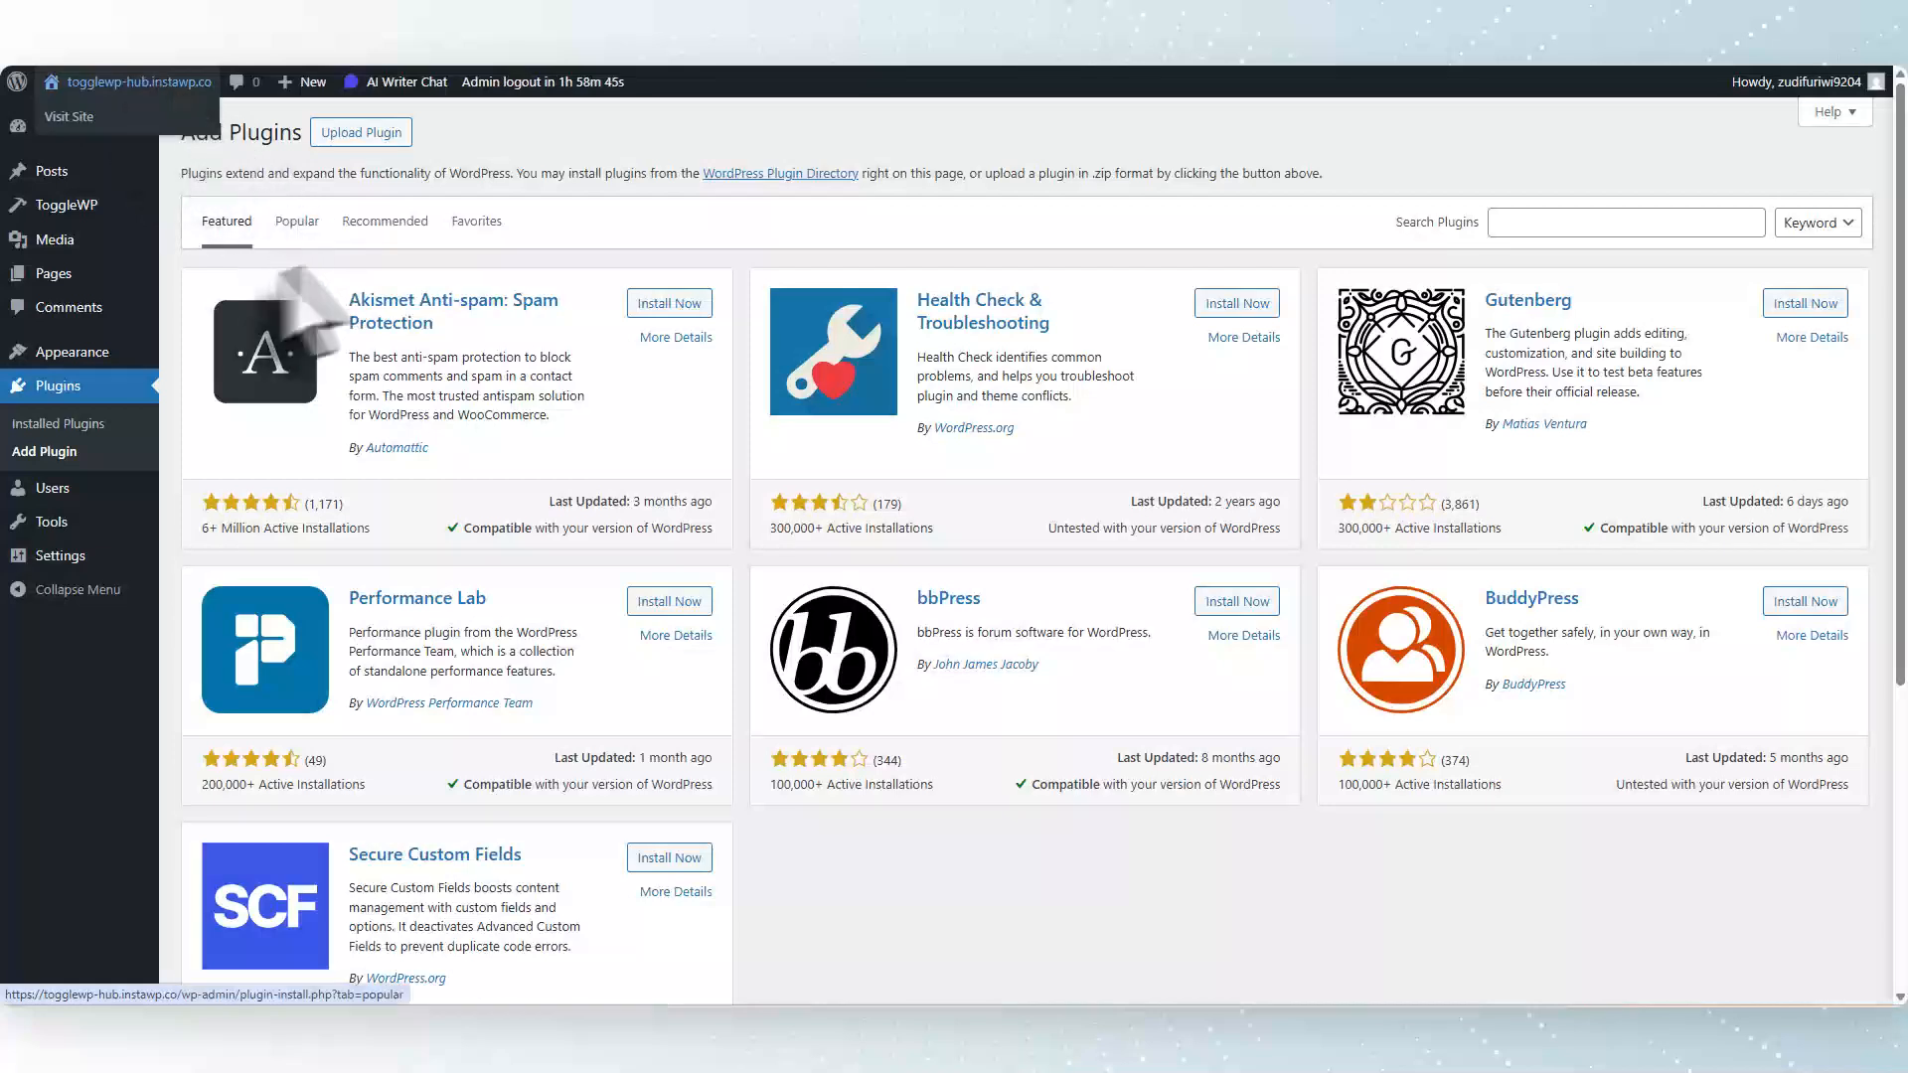
On the hub site, register a new child site named Client3 in ToggleWP's Parent Sync settings.
{"action": "mouse_move", "coordinate": [109, 208]}
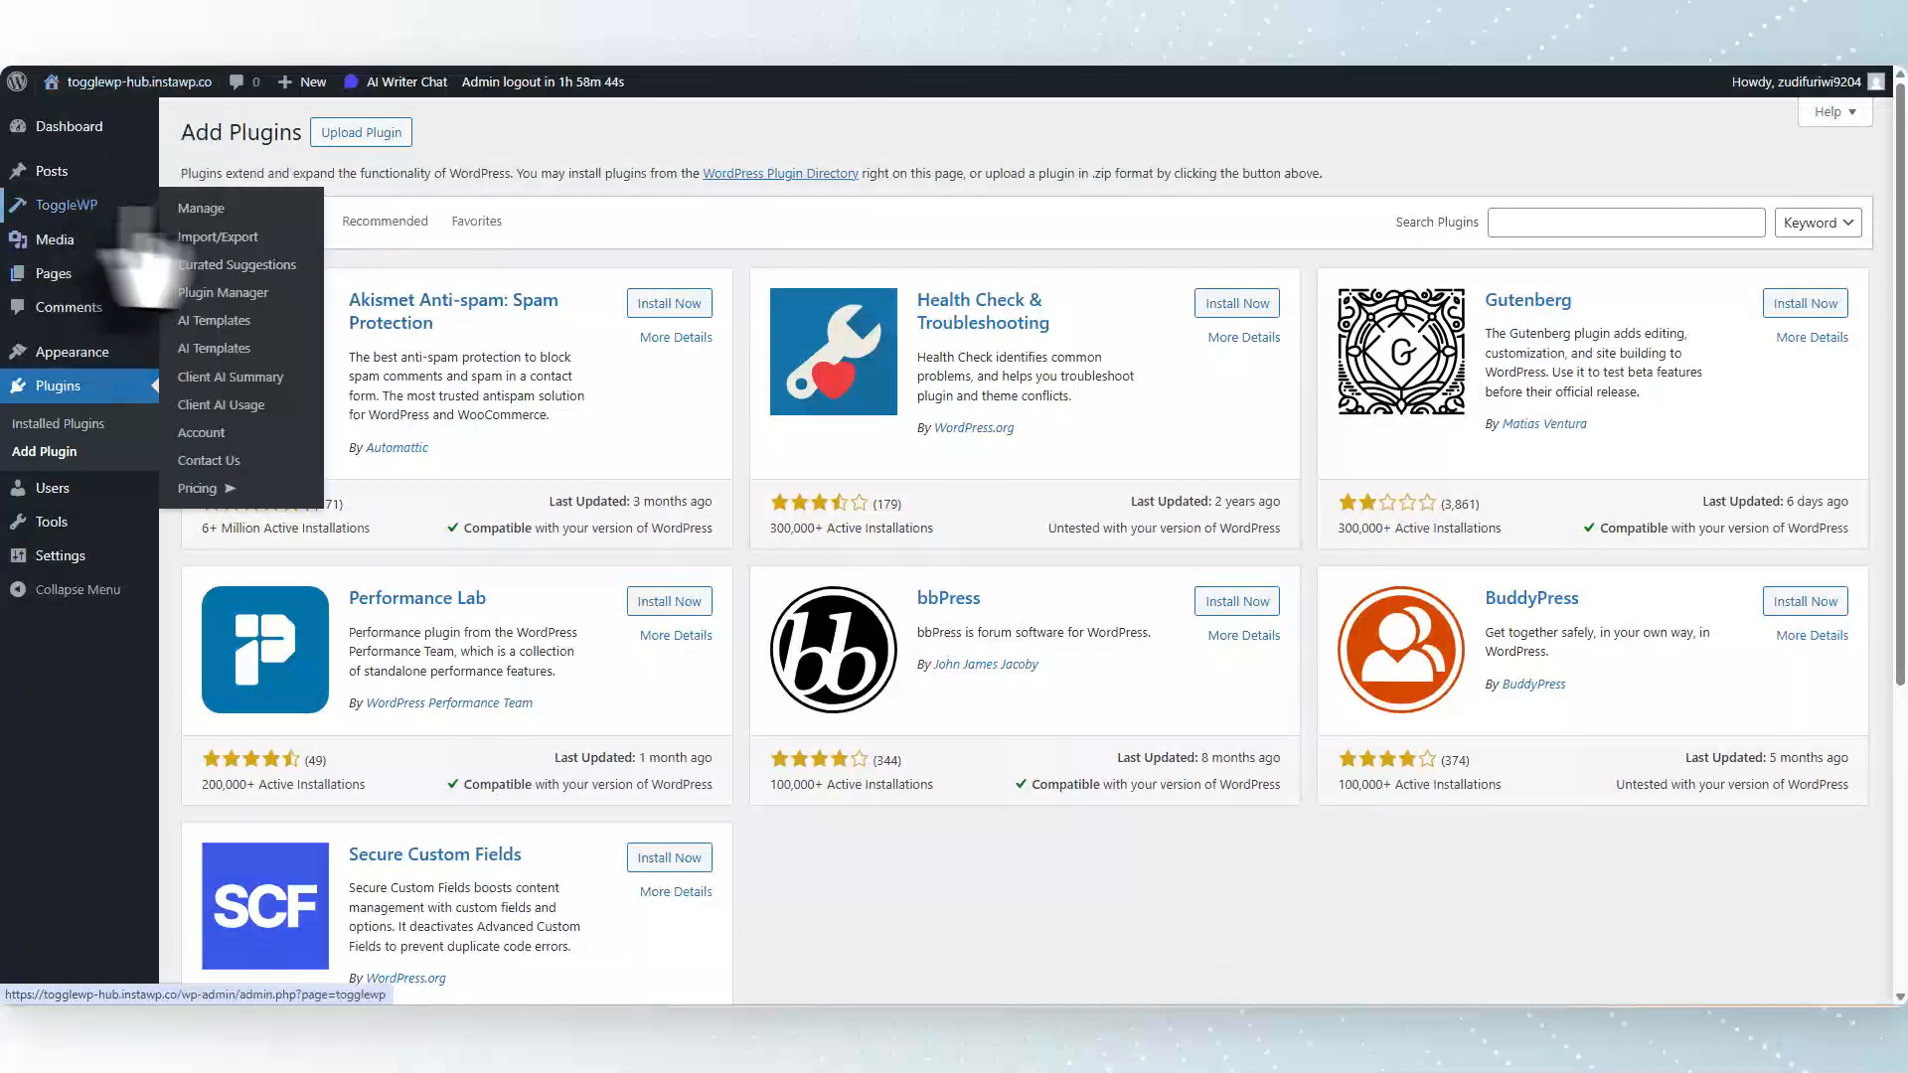
{"action": "left_click", "coordinate": [208, 211]}
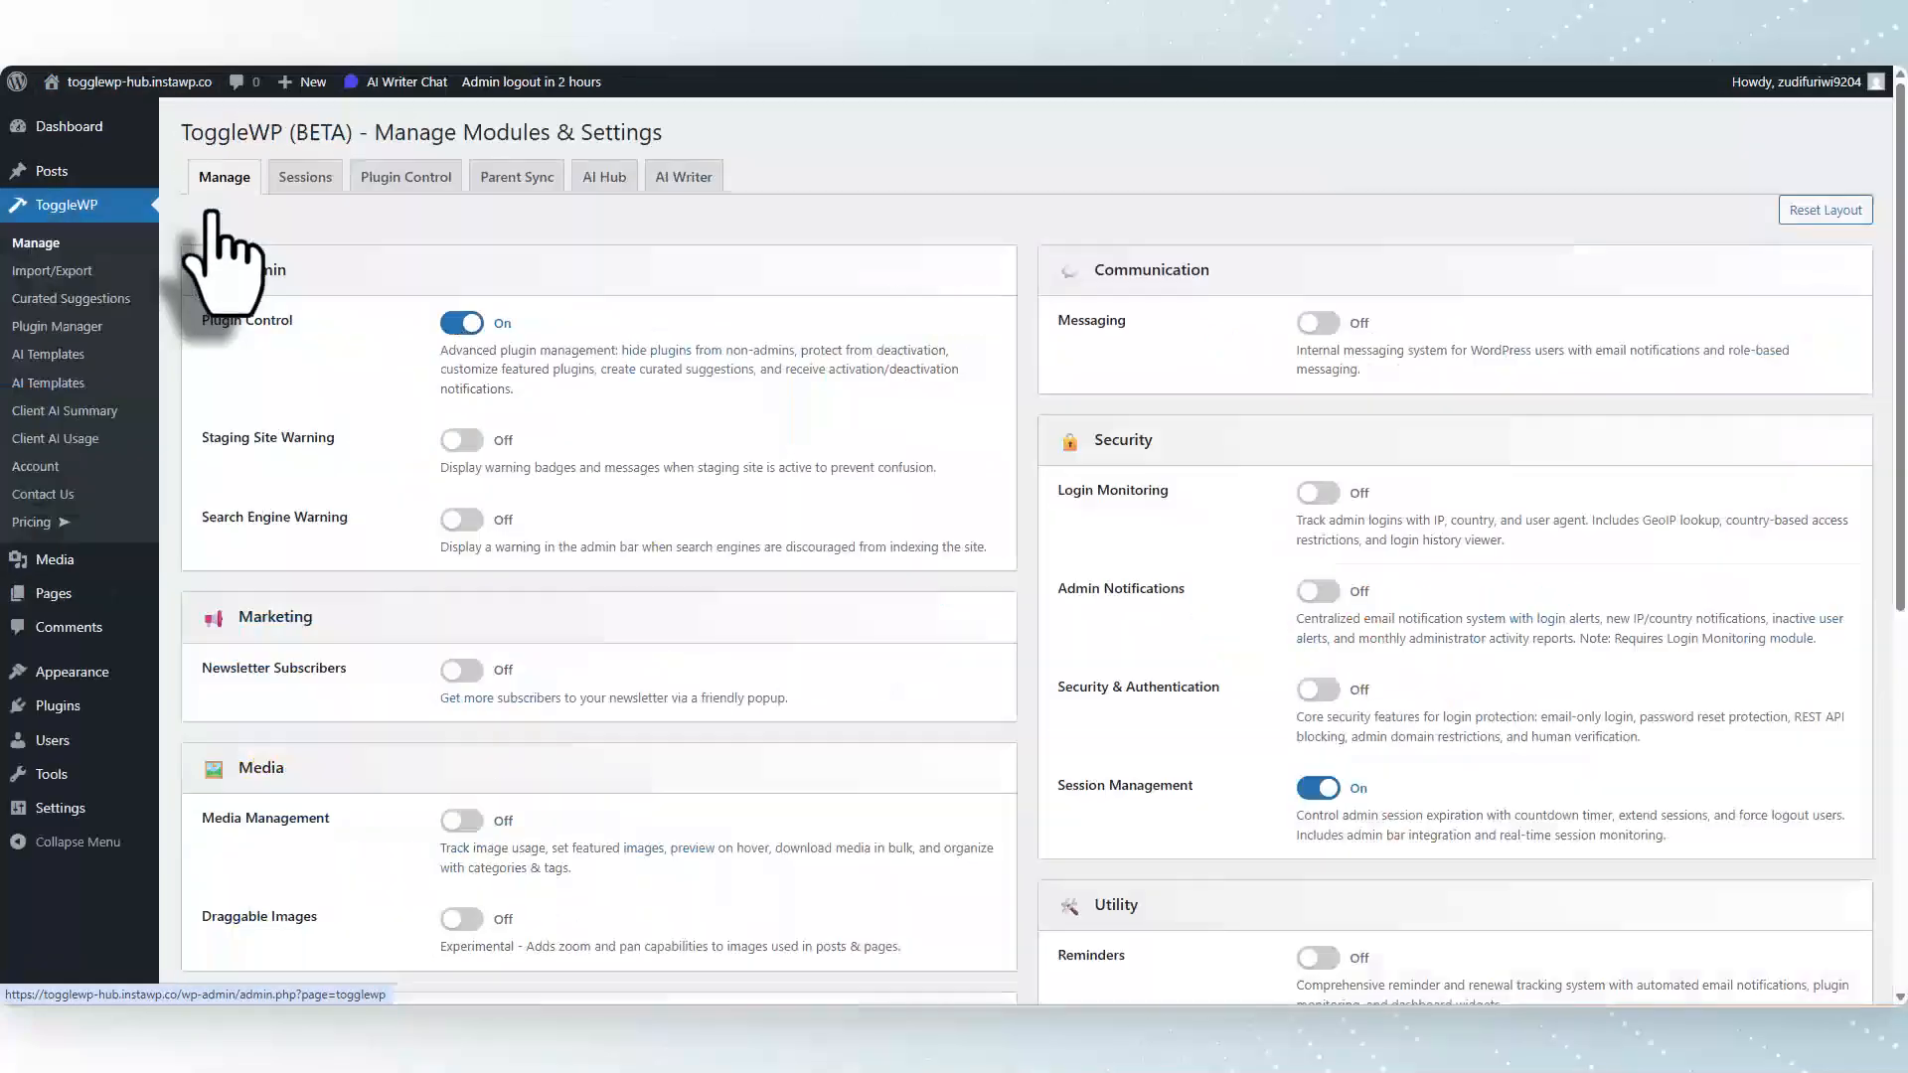
{"action": "left_click", "coordinate": [528, 181]}
{"action": "scroll", "coordinate": [907, 588], "scroll_direction": "down", "scroll_amount": 5}
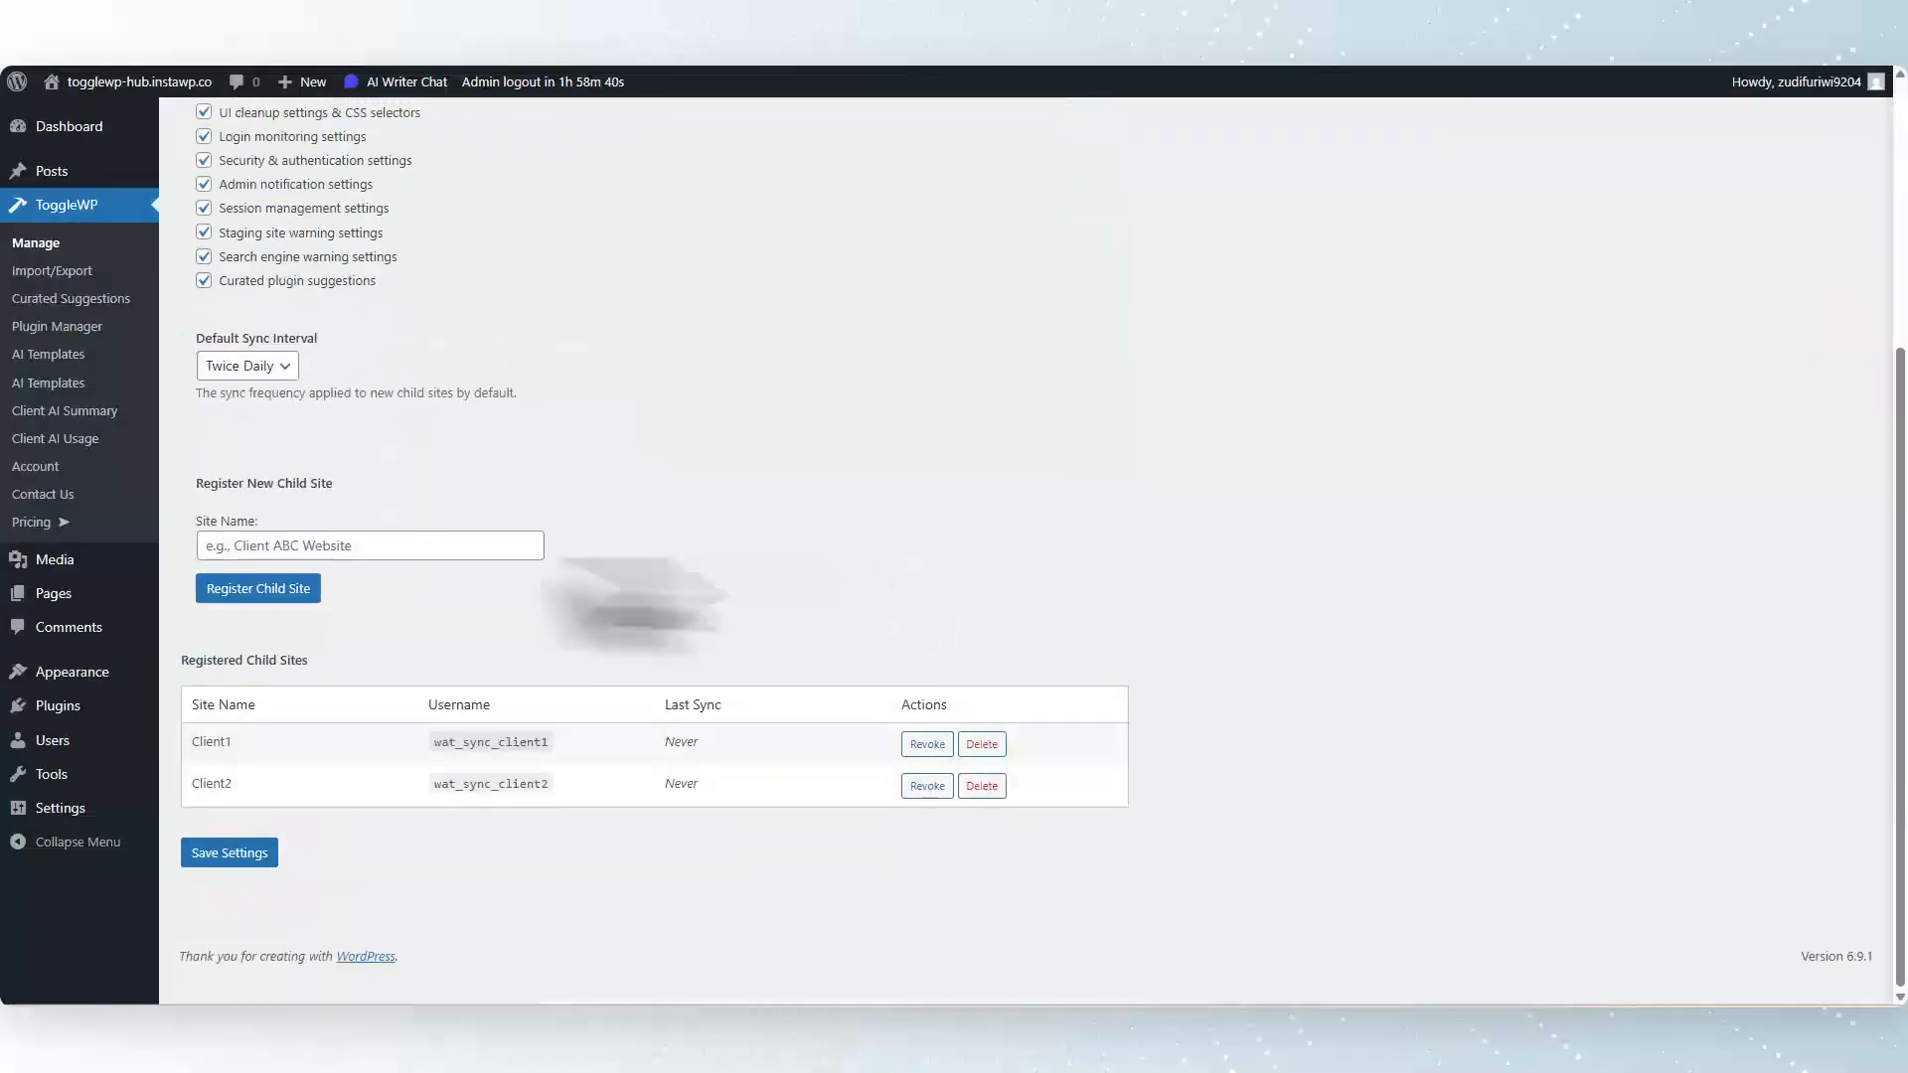
{"action": "left_click", "coordinate": [376, 545]}
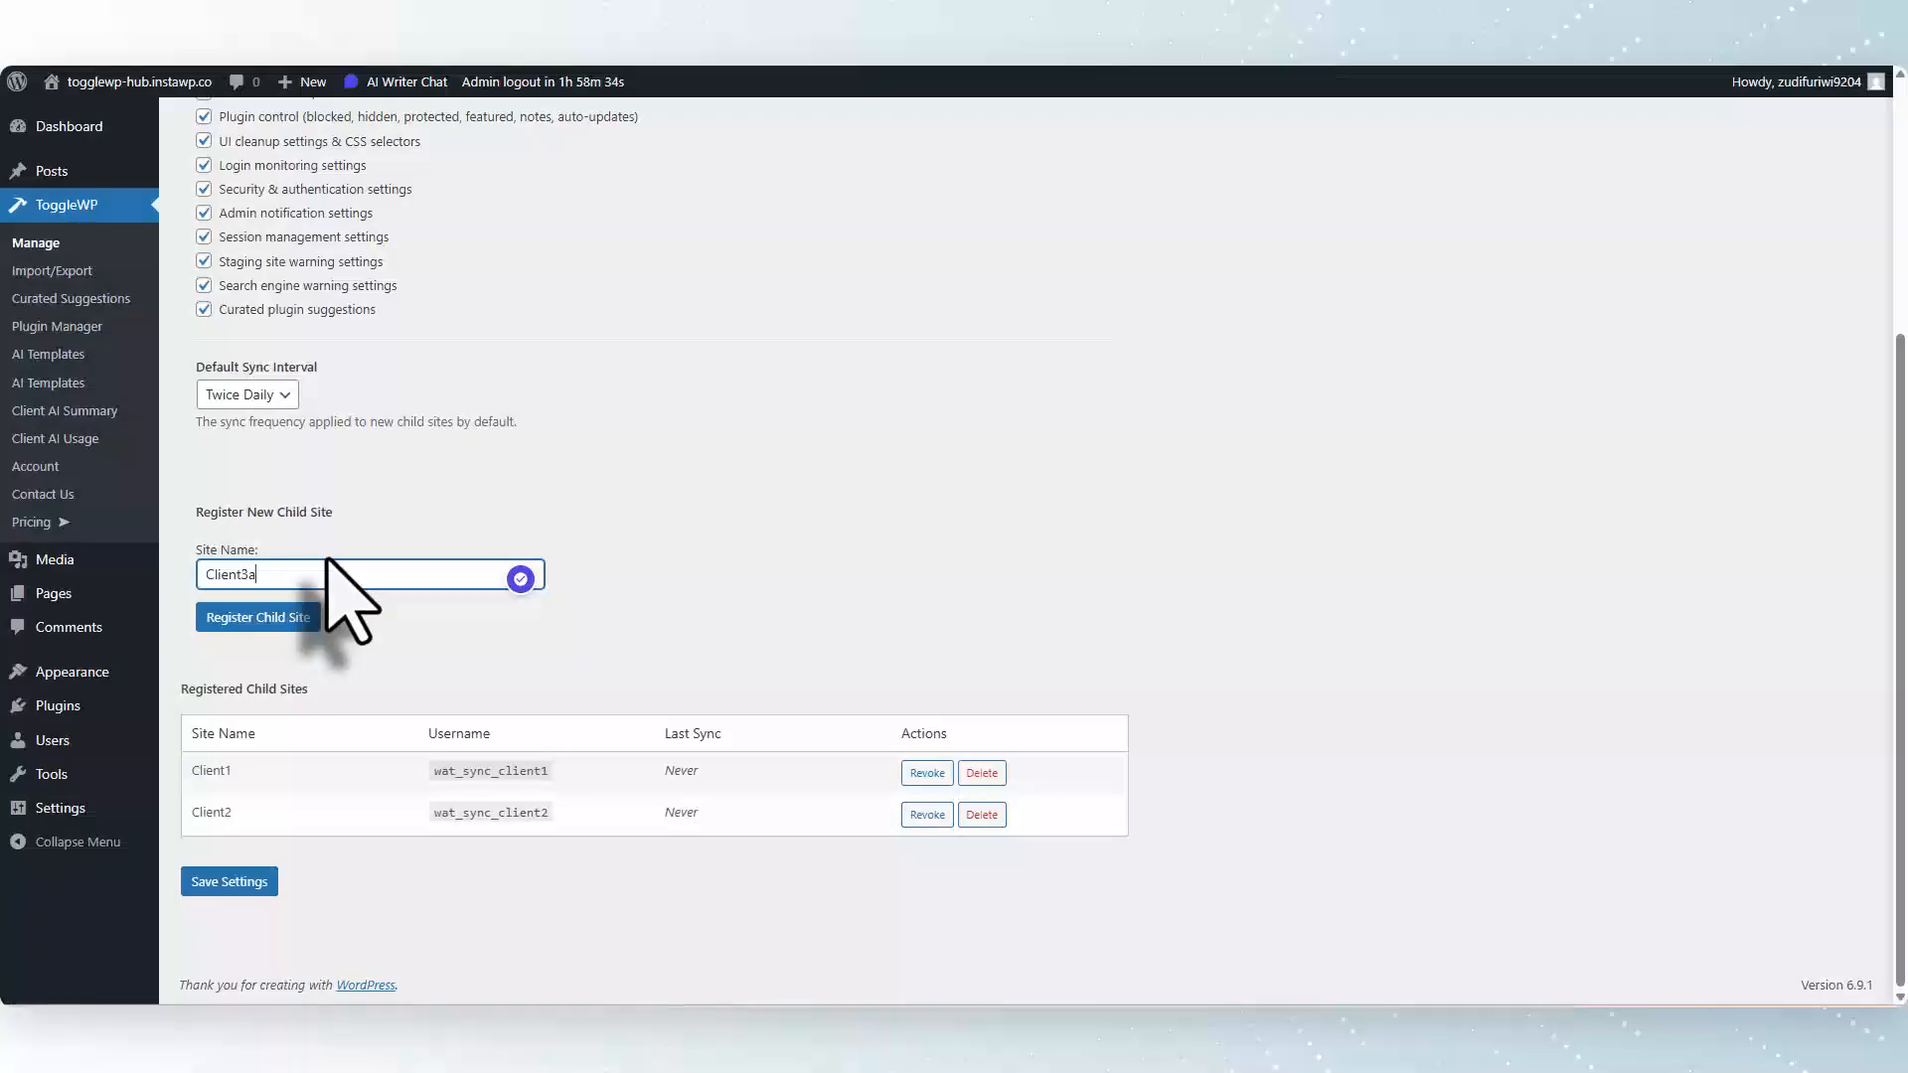
{"action": "left_click", "coordinate": [314, 624]}
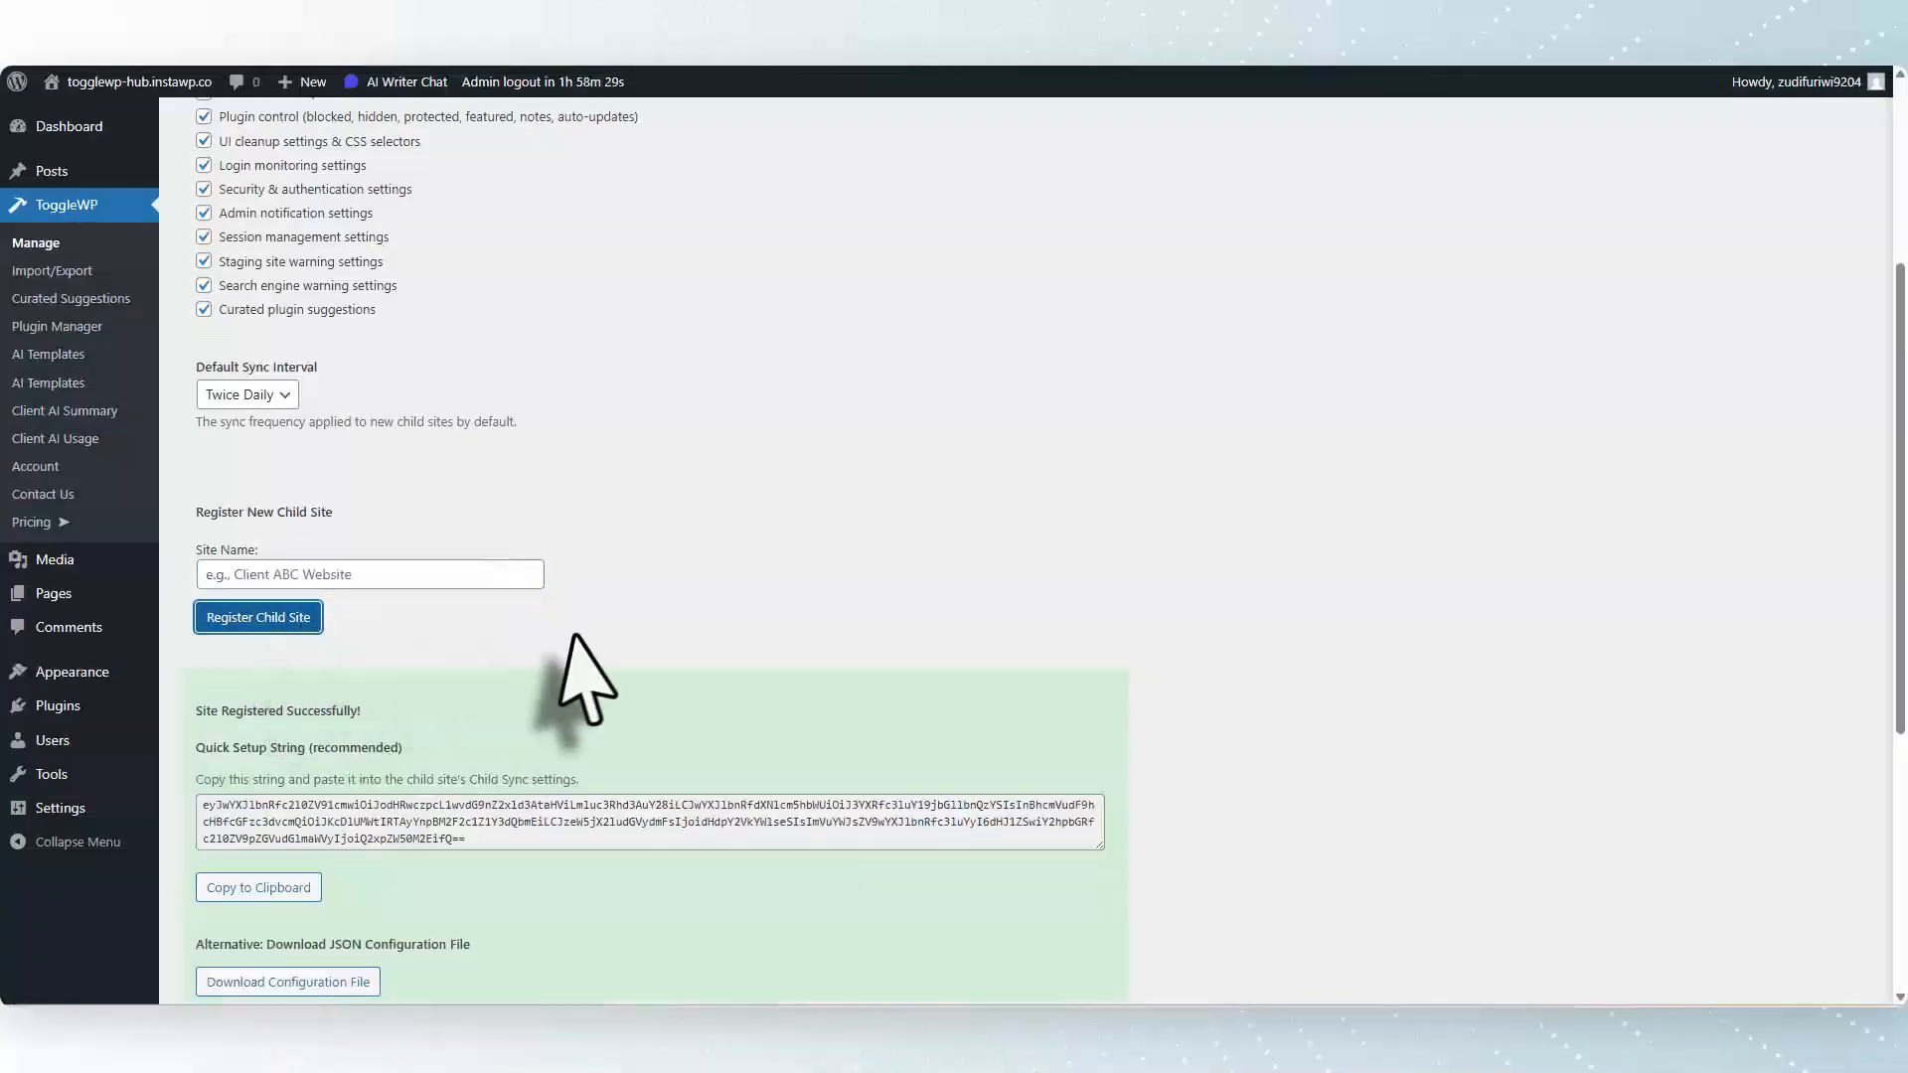
Copy the generated quick setup string, then enable the Child Sync module on the third client site.
{"action": "left_click", "coordinate": [439, 822]}
{"action": "key", "text": "ctrl+c"}
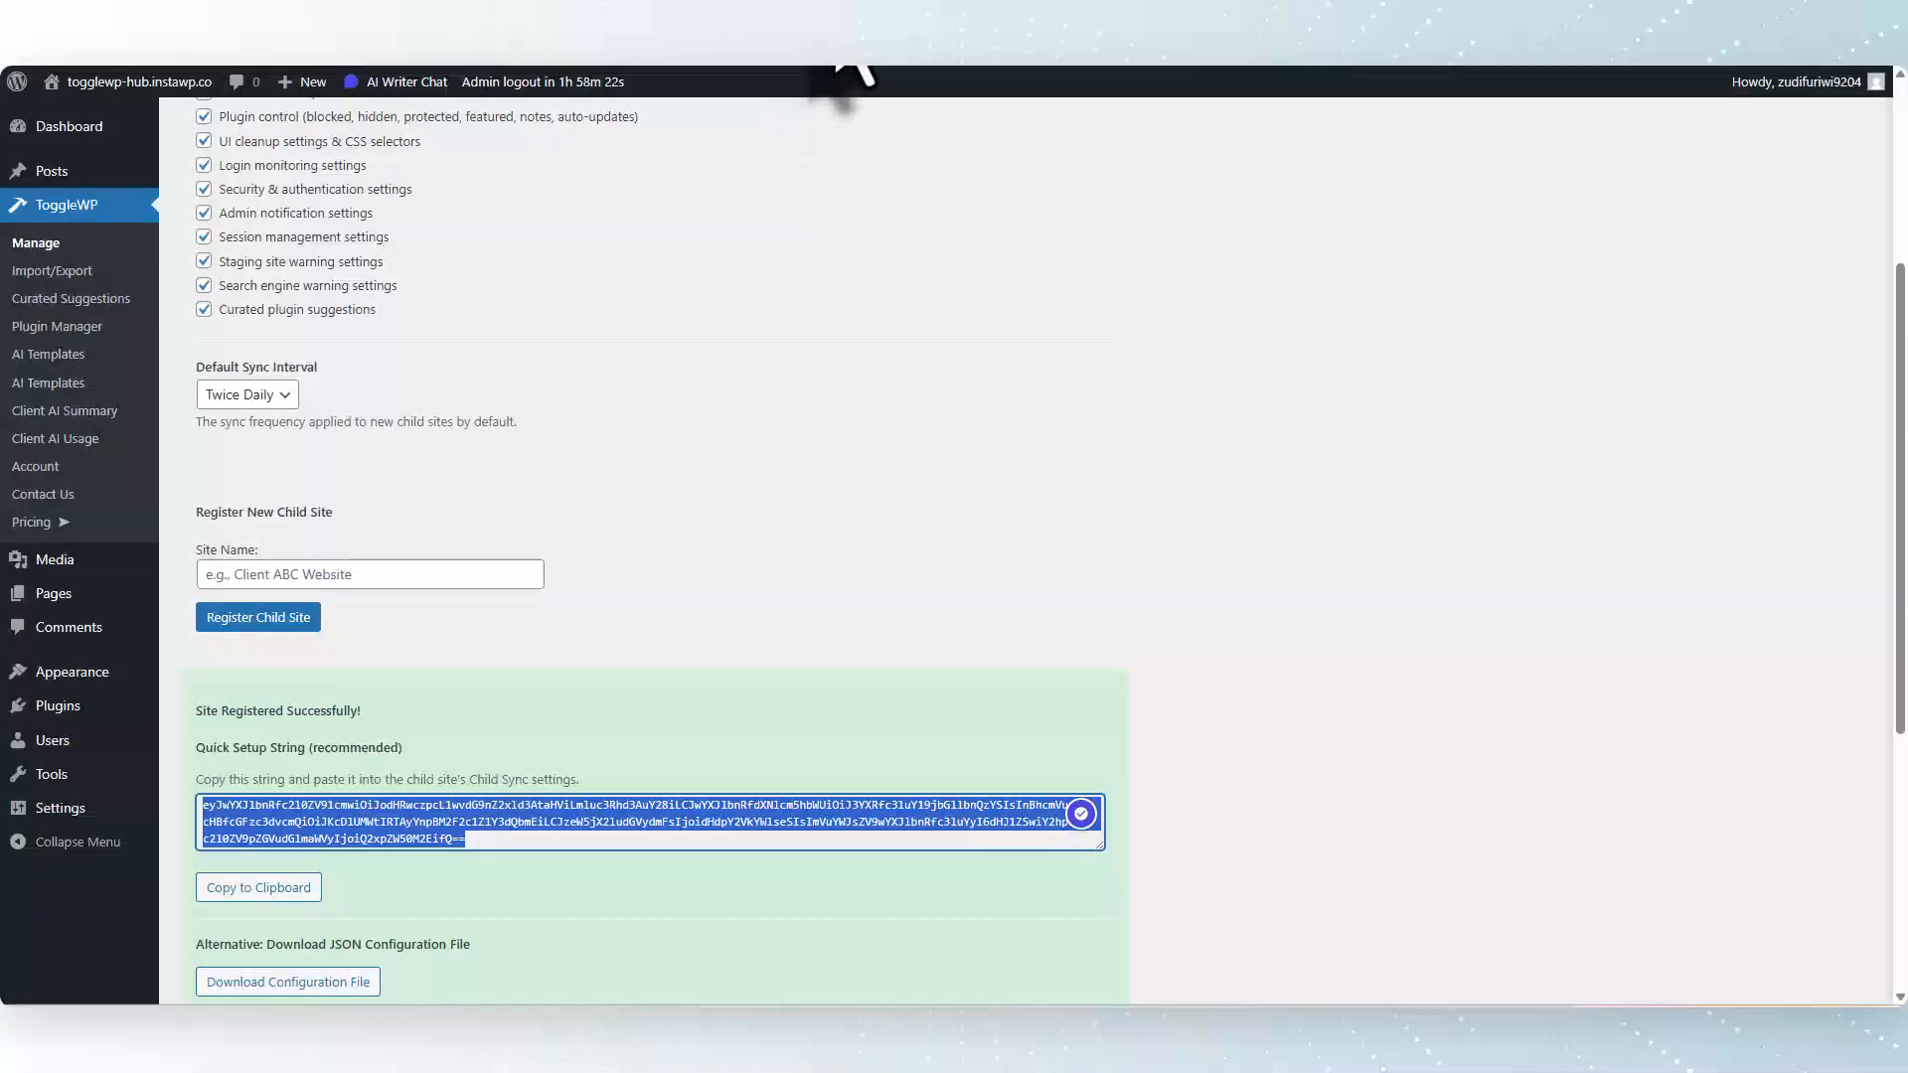
{"action": "left_click", "coordinate": [839, 9]}
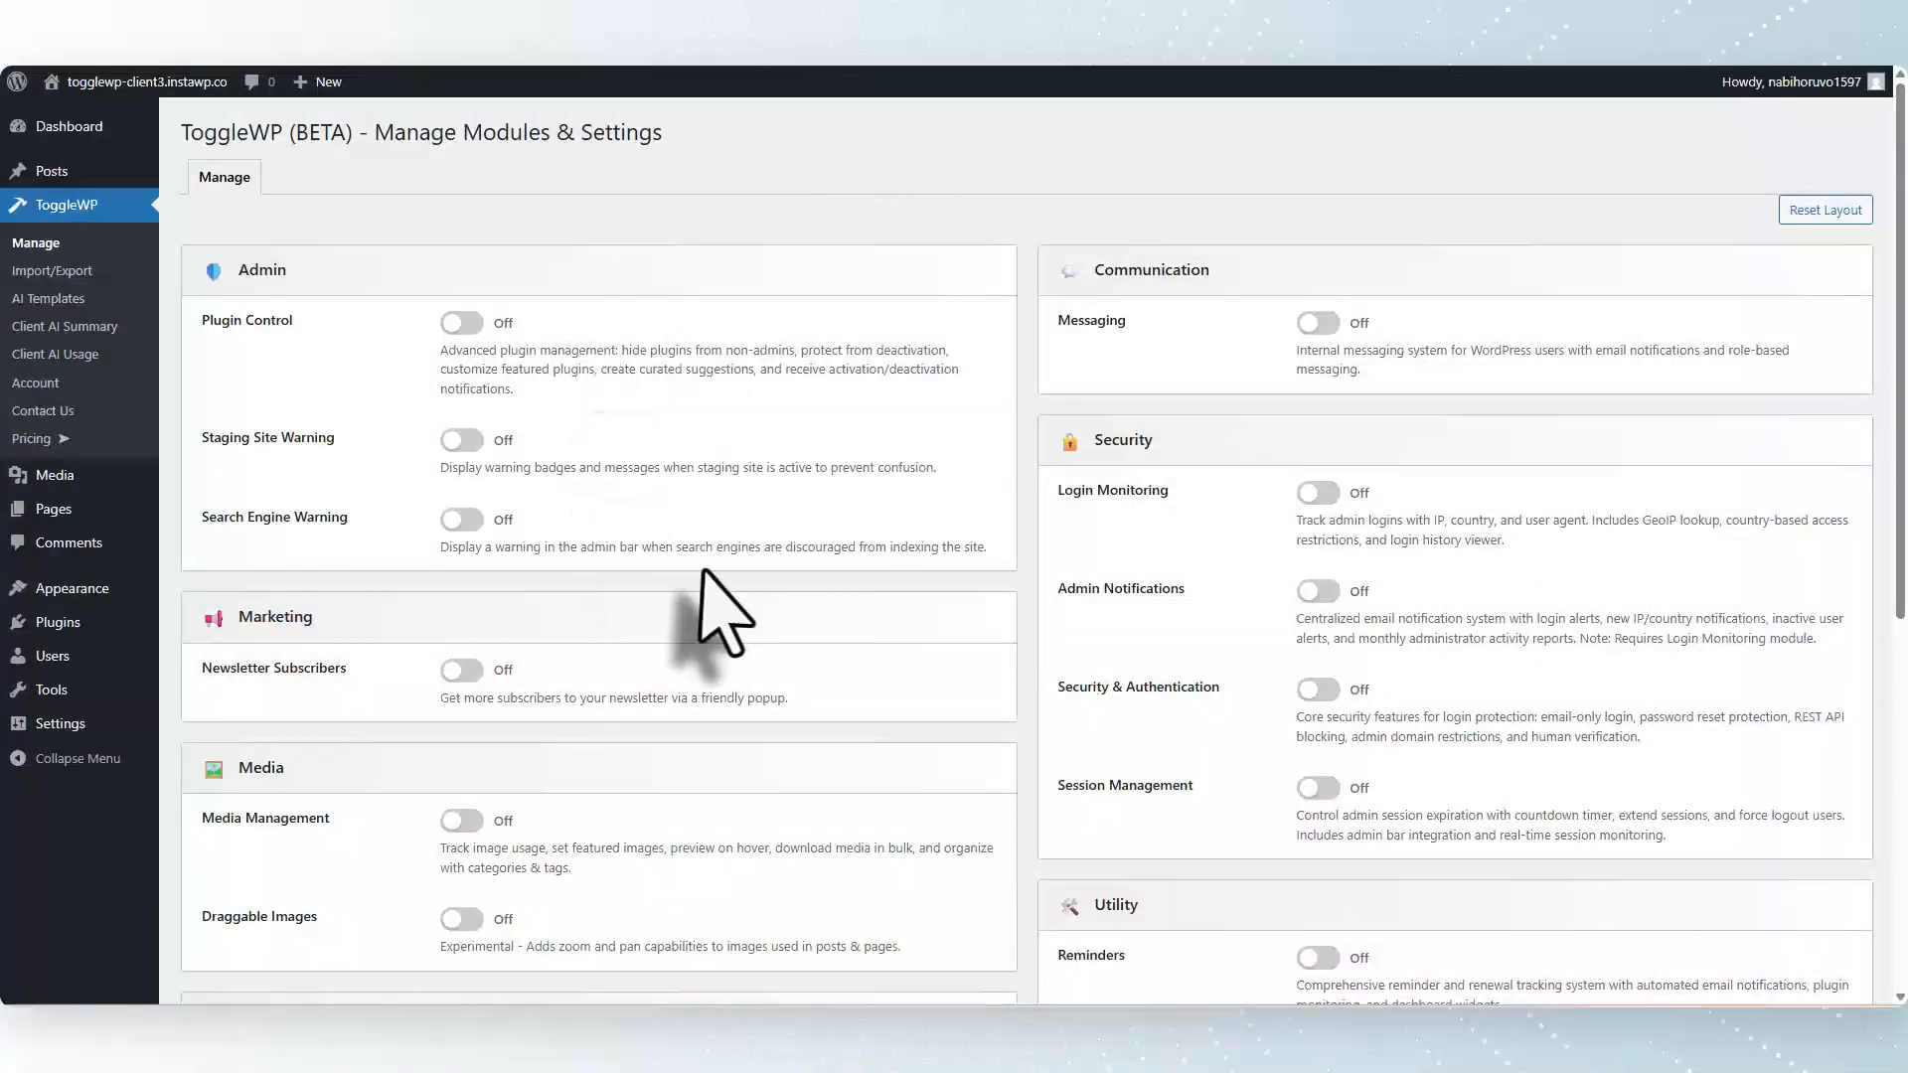
{"action": "scroll", "coordinate": [704, 571], "scroll_direction": "down", "scroll_amount": 3}
{"action": "scroll", "coordinate": [705, 570], "scroll_direction": "down", "scroll_amount": 2}
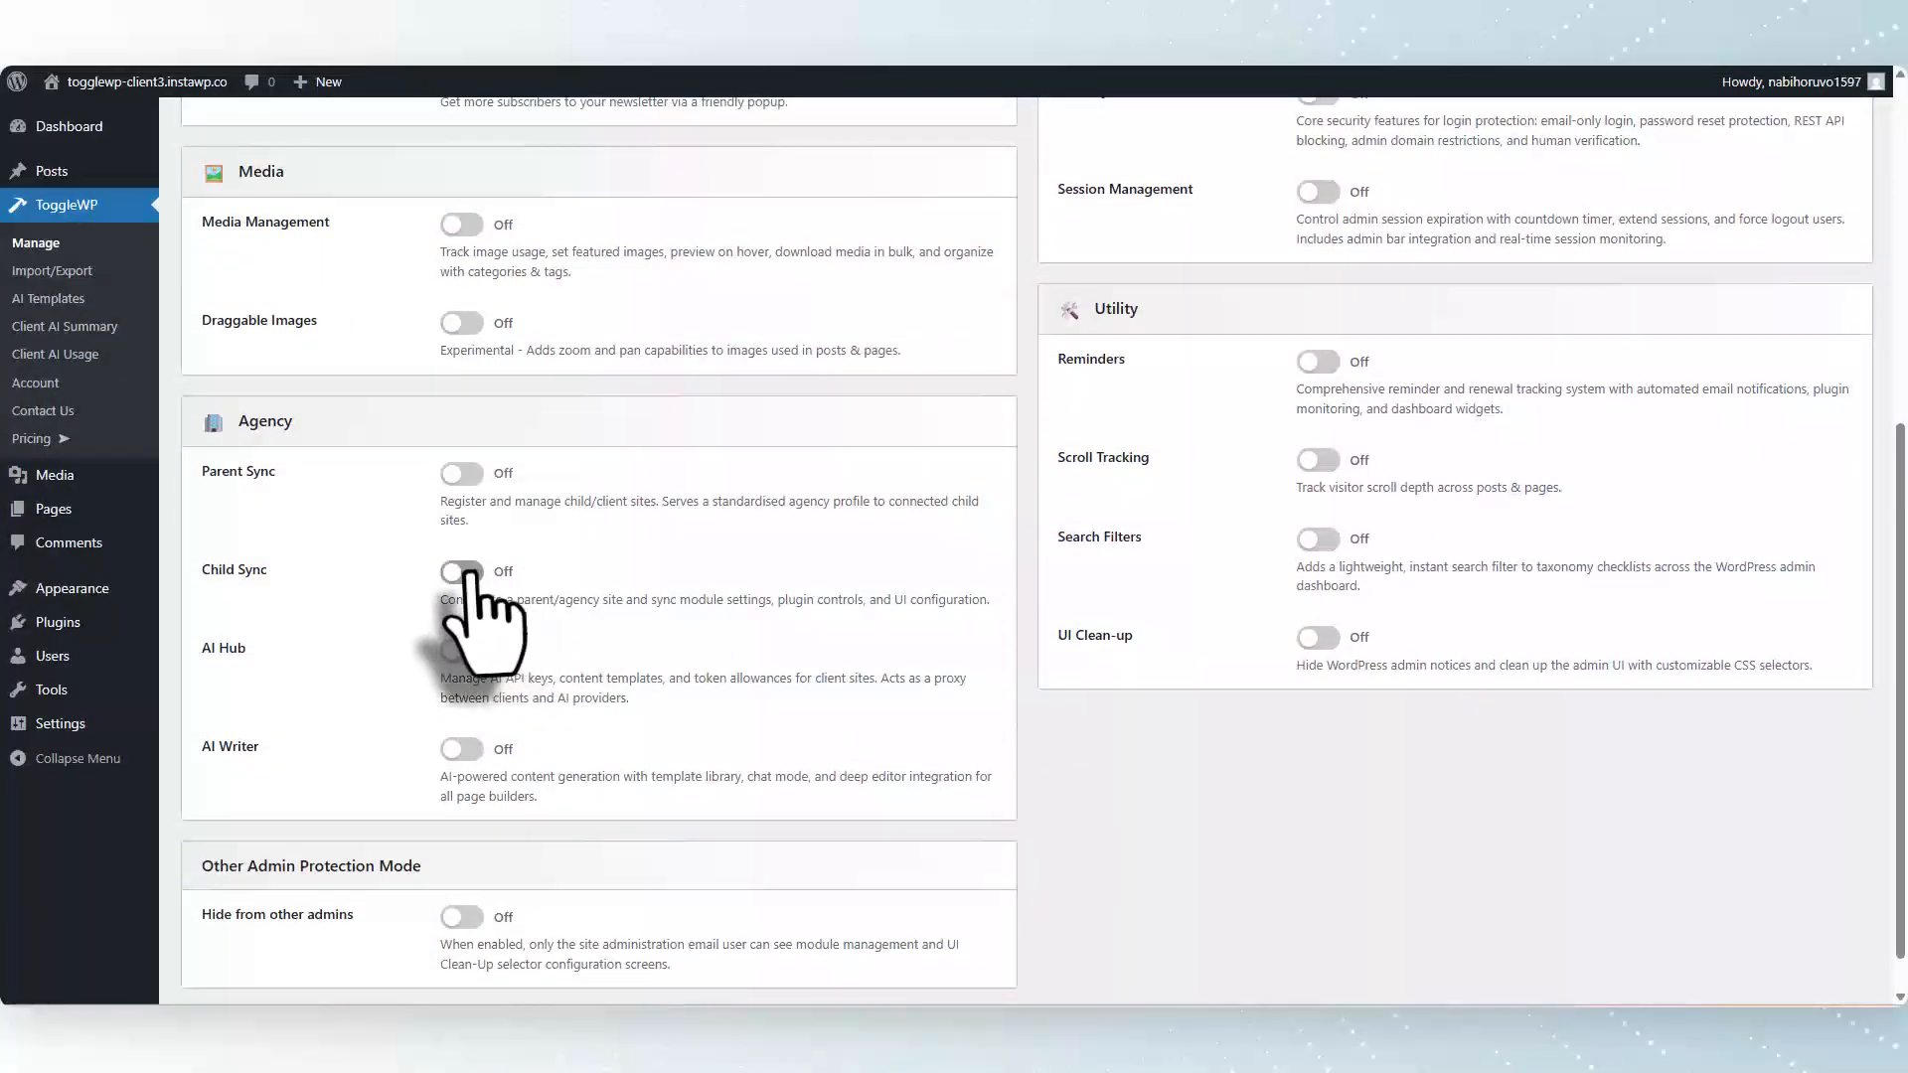
{"action": "left_click", "coordinate": [463, 573]}
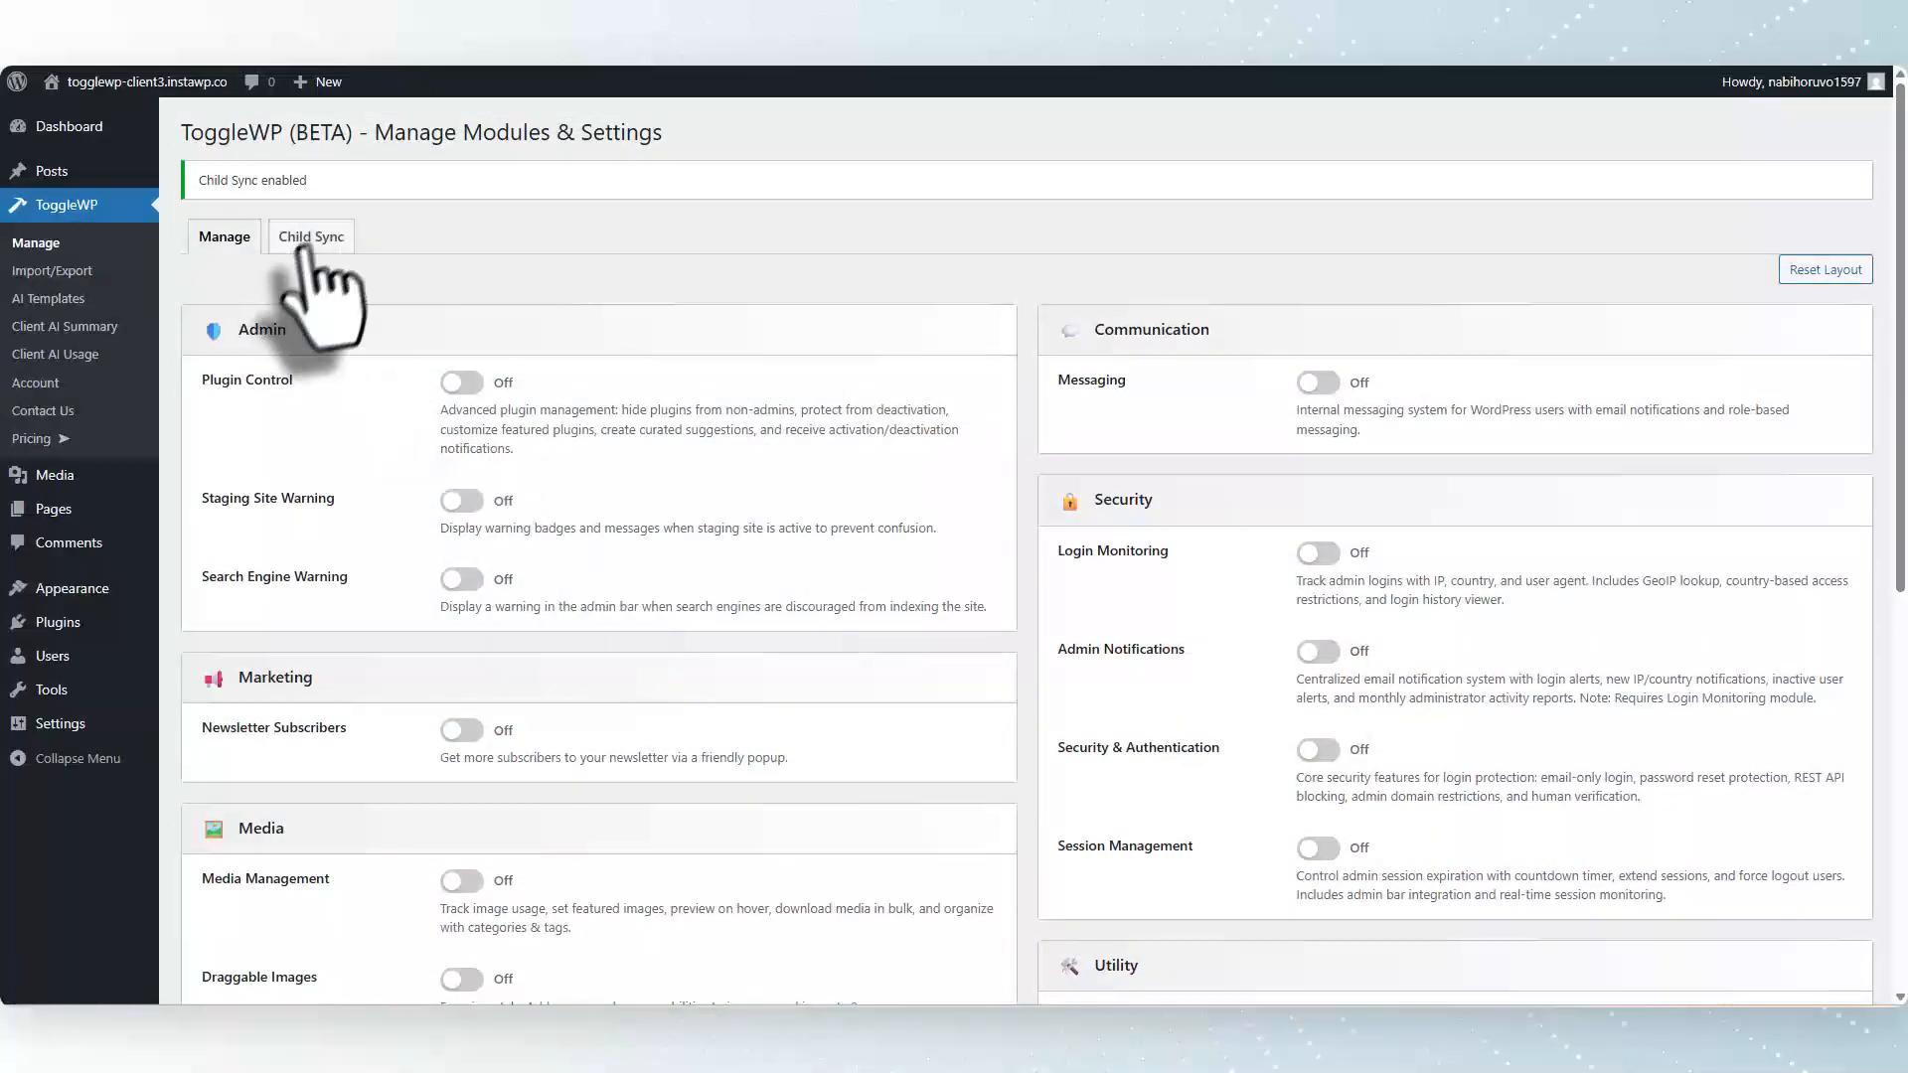
Paste the configuration string into the third client's Child Sync quick setup and connect to the parent site.
{"action": "left_click", "coordinate": [311, 238]}
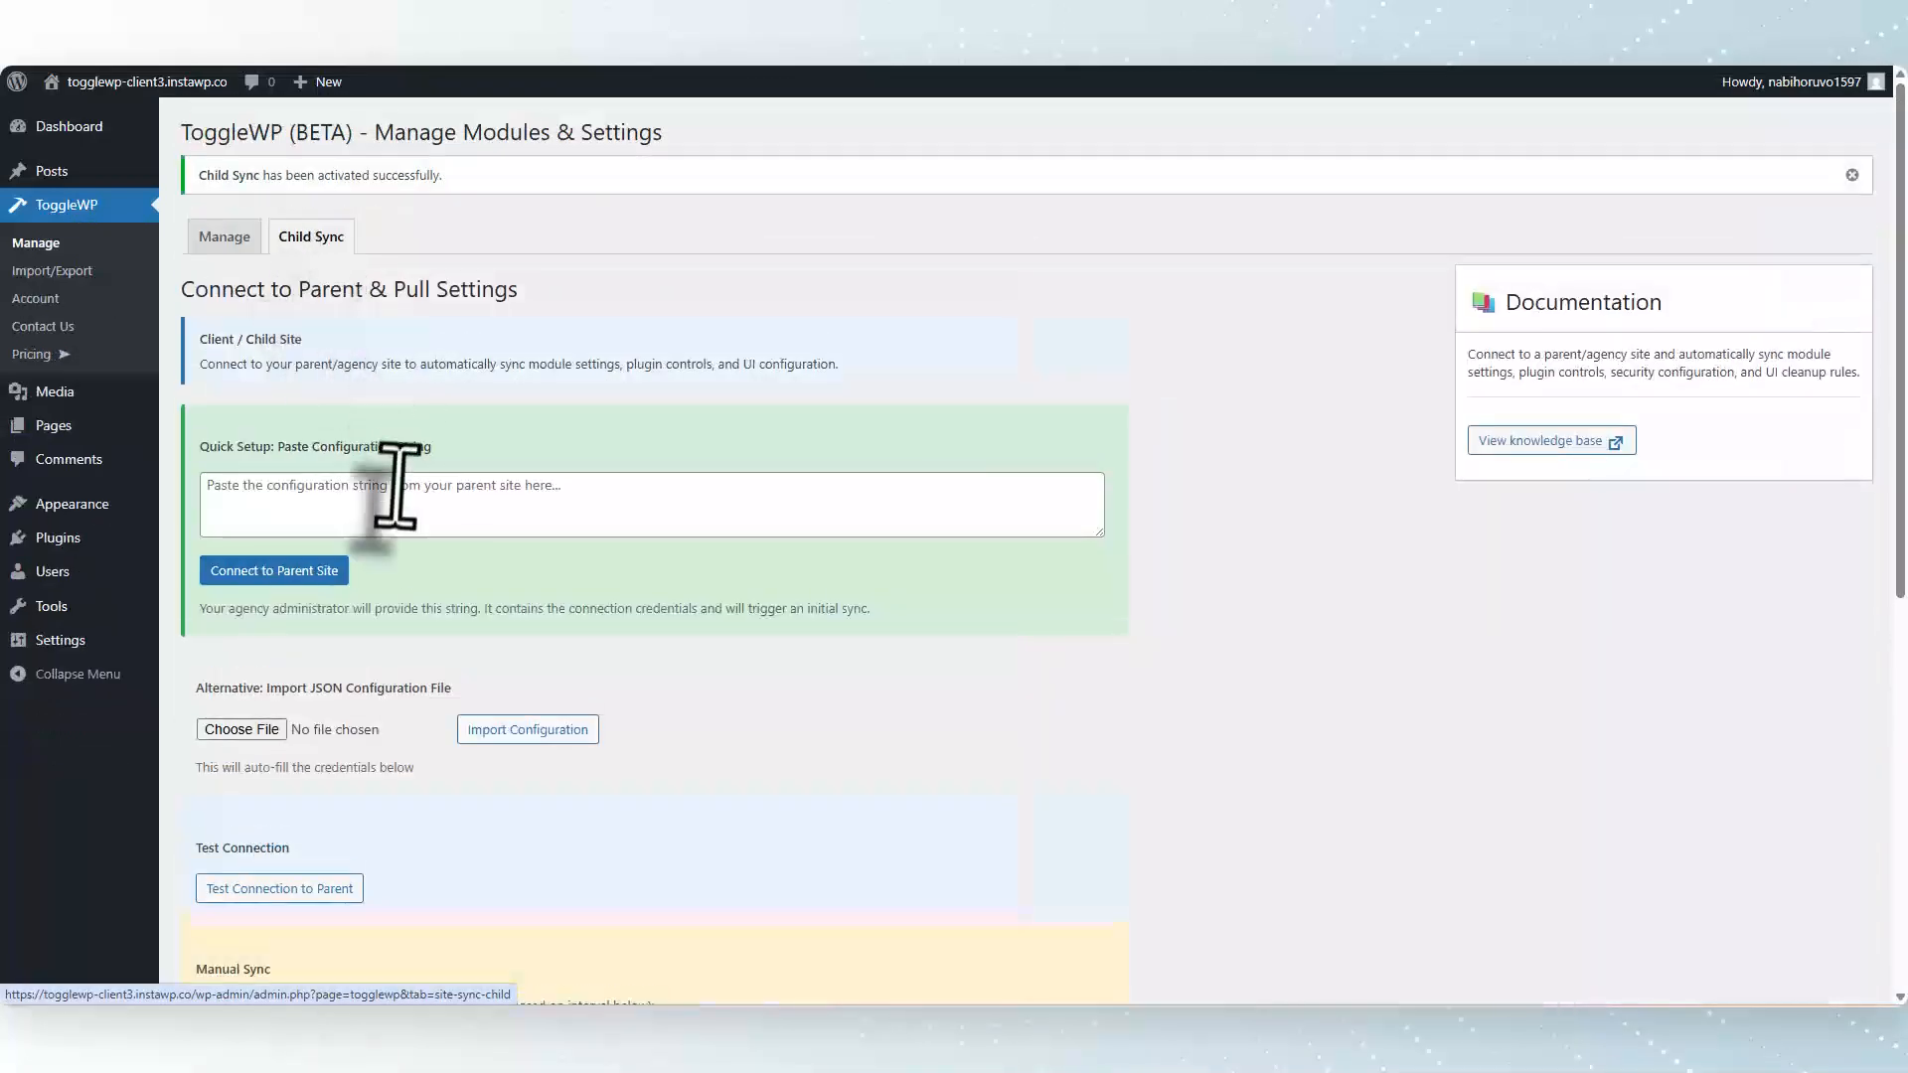
{"action": "left_click", "coordinate": [400, 512]}
{"action": "key", "text": "ctrl+v"}
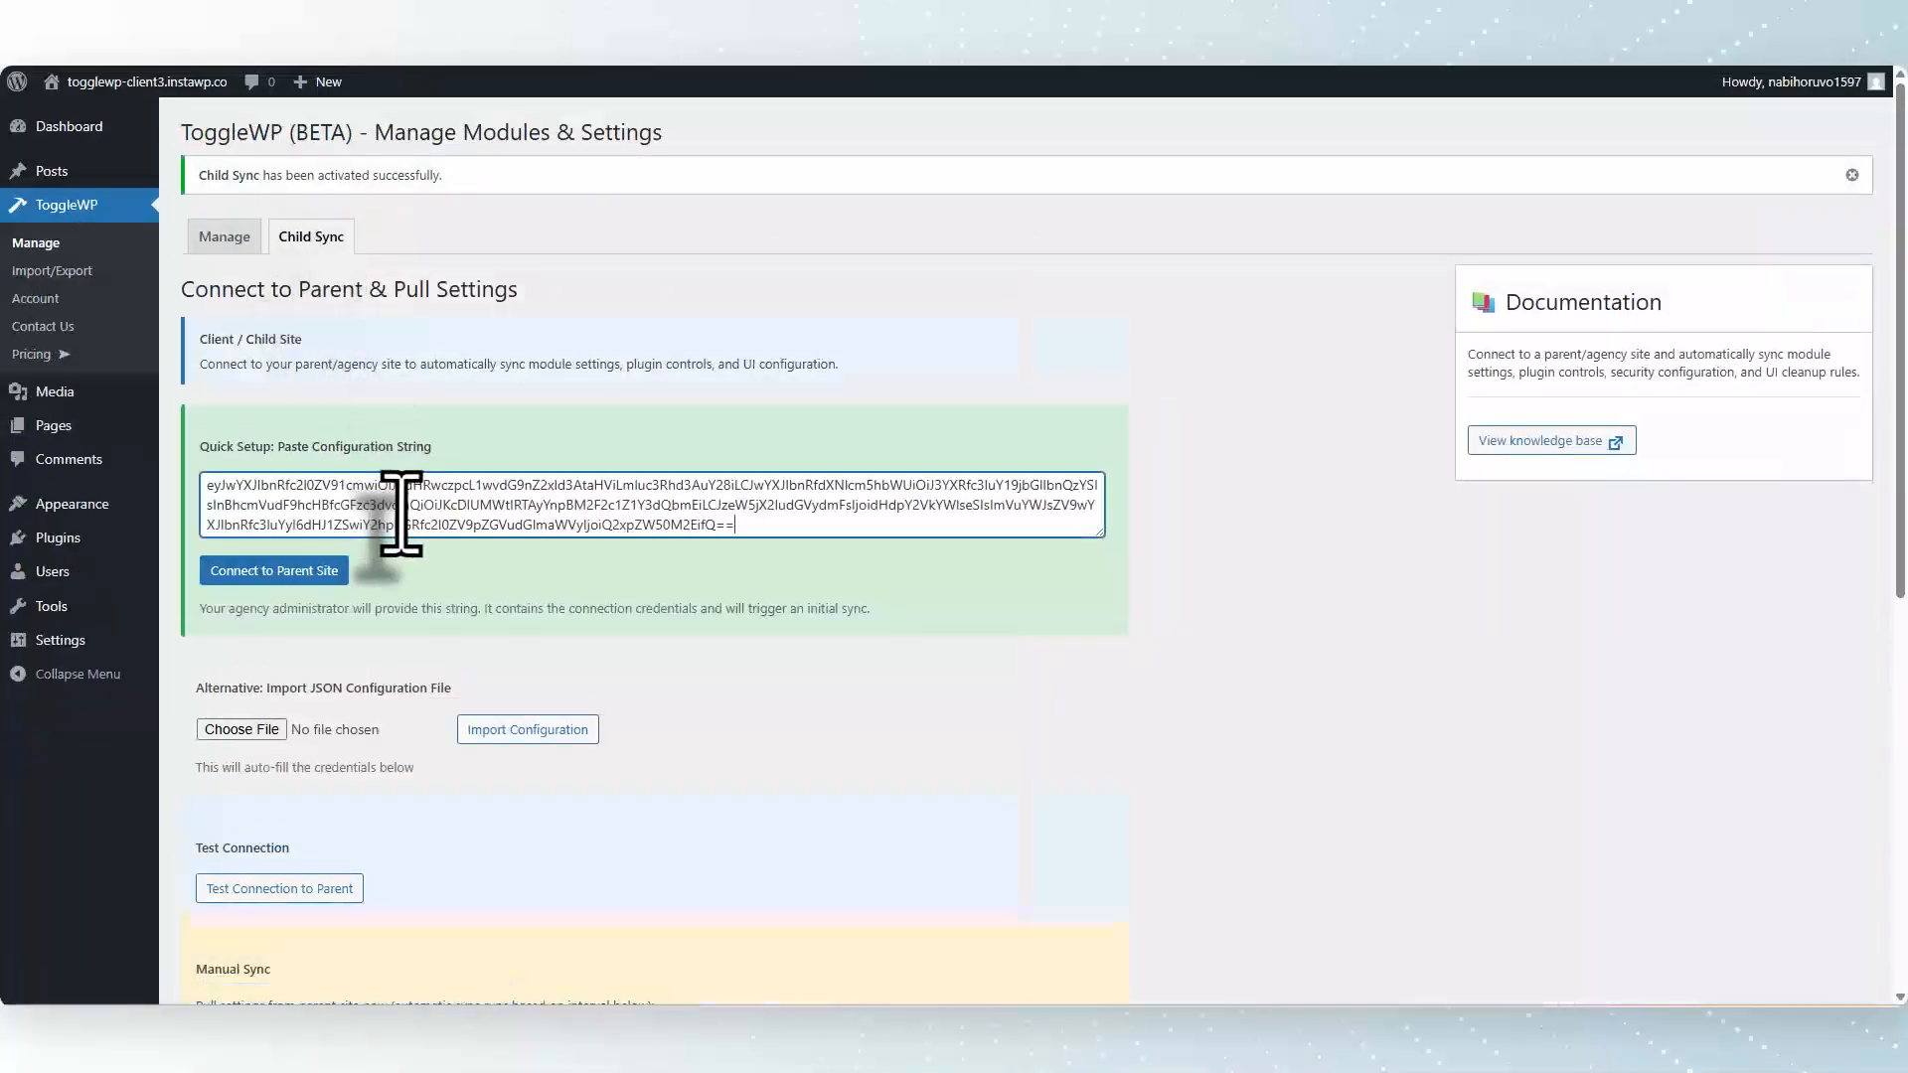
{"action": "left_click", "coordinate": [291, 572]}
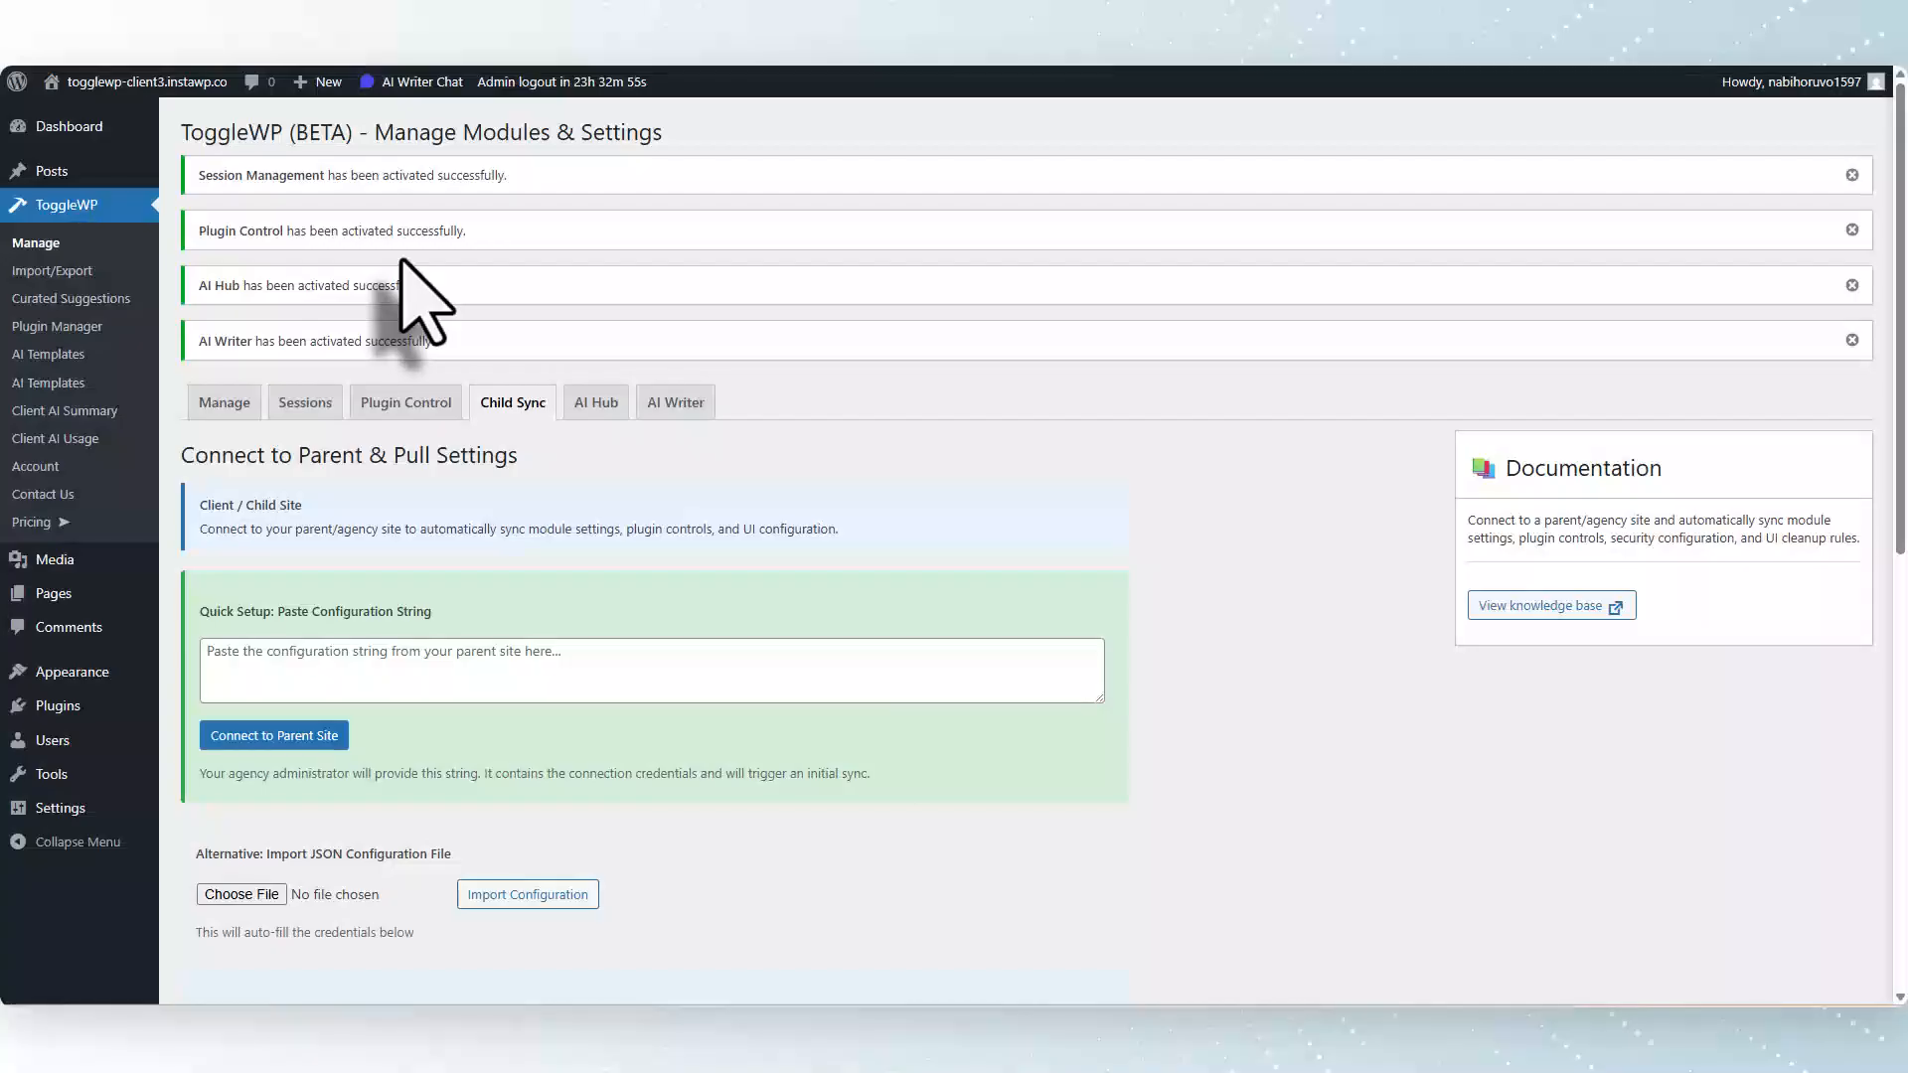
Review the synced Plugin Control settings on the third client site.
{"action": "left_click", "coordinate": [398, 416]}
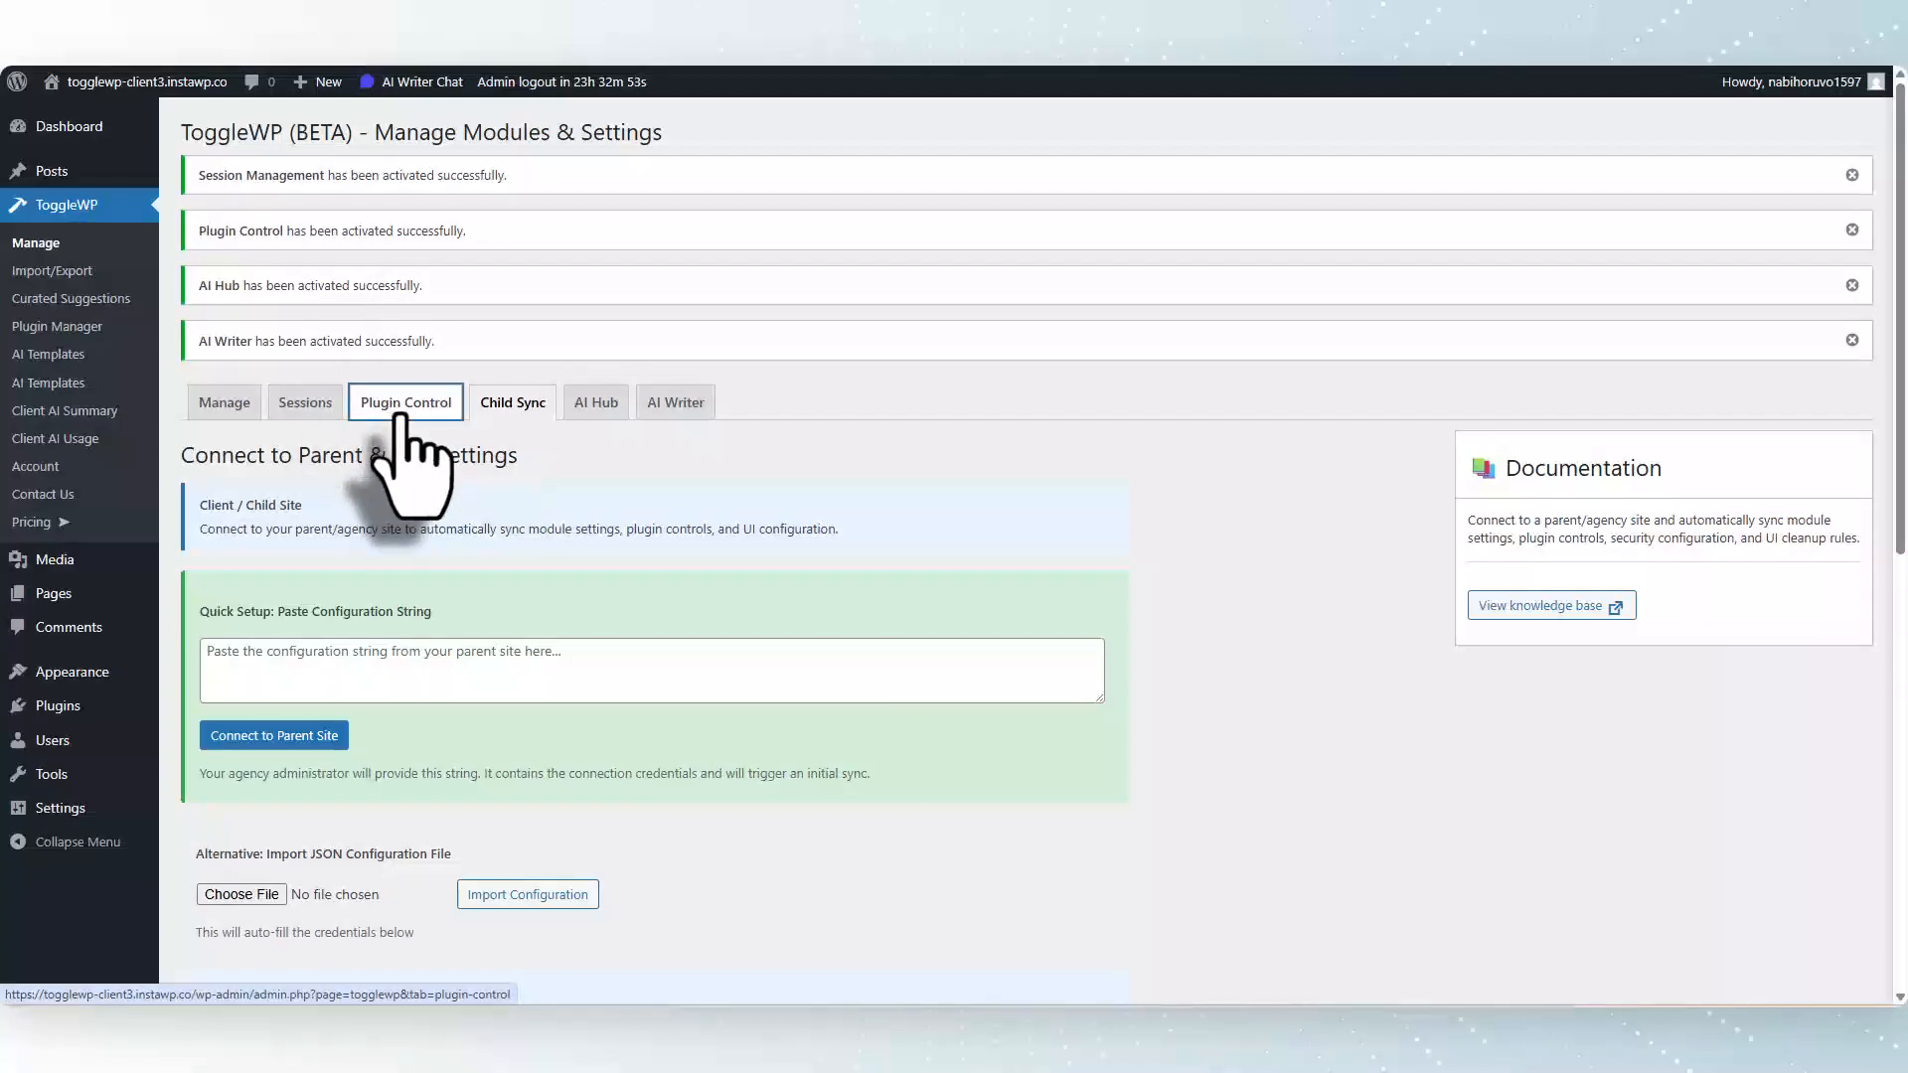
{"action": "scroll", "coordinate": [695, 616], "scroll_direction": "down", "scroll_amount": 3}
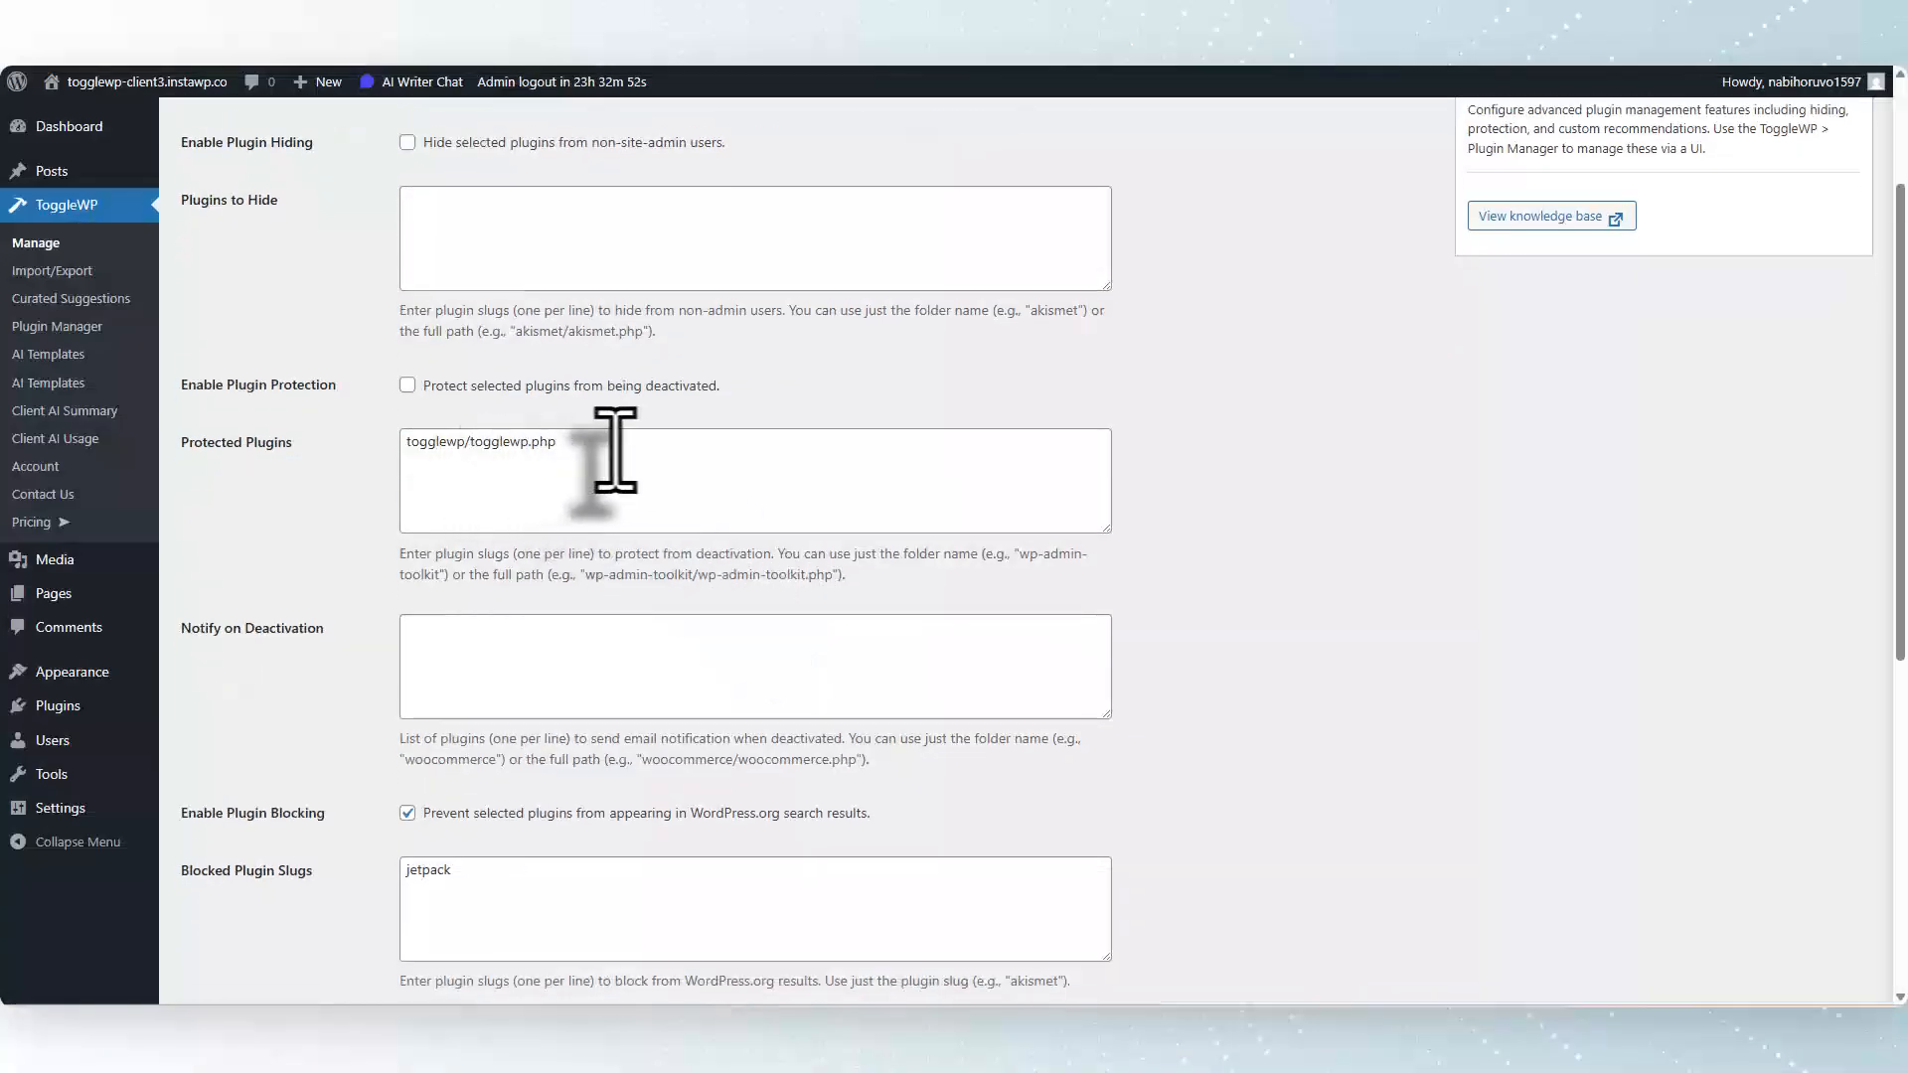
{"action": "scroll", "coordinate": [648, 467], "scroll_direction": "down", "scroll_amount": 2}
{"action": "scroll", "coordinate": [425, 596], "scroll_direction": "up", "scroll_amount": 3}
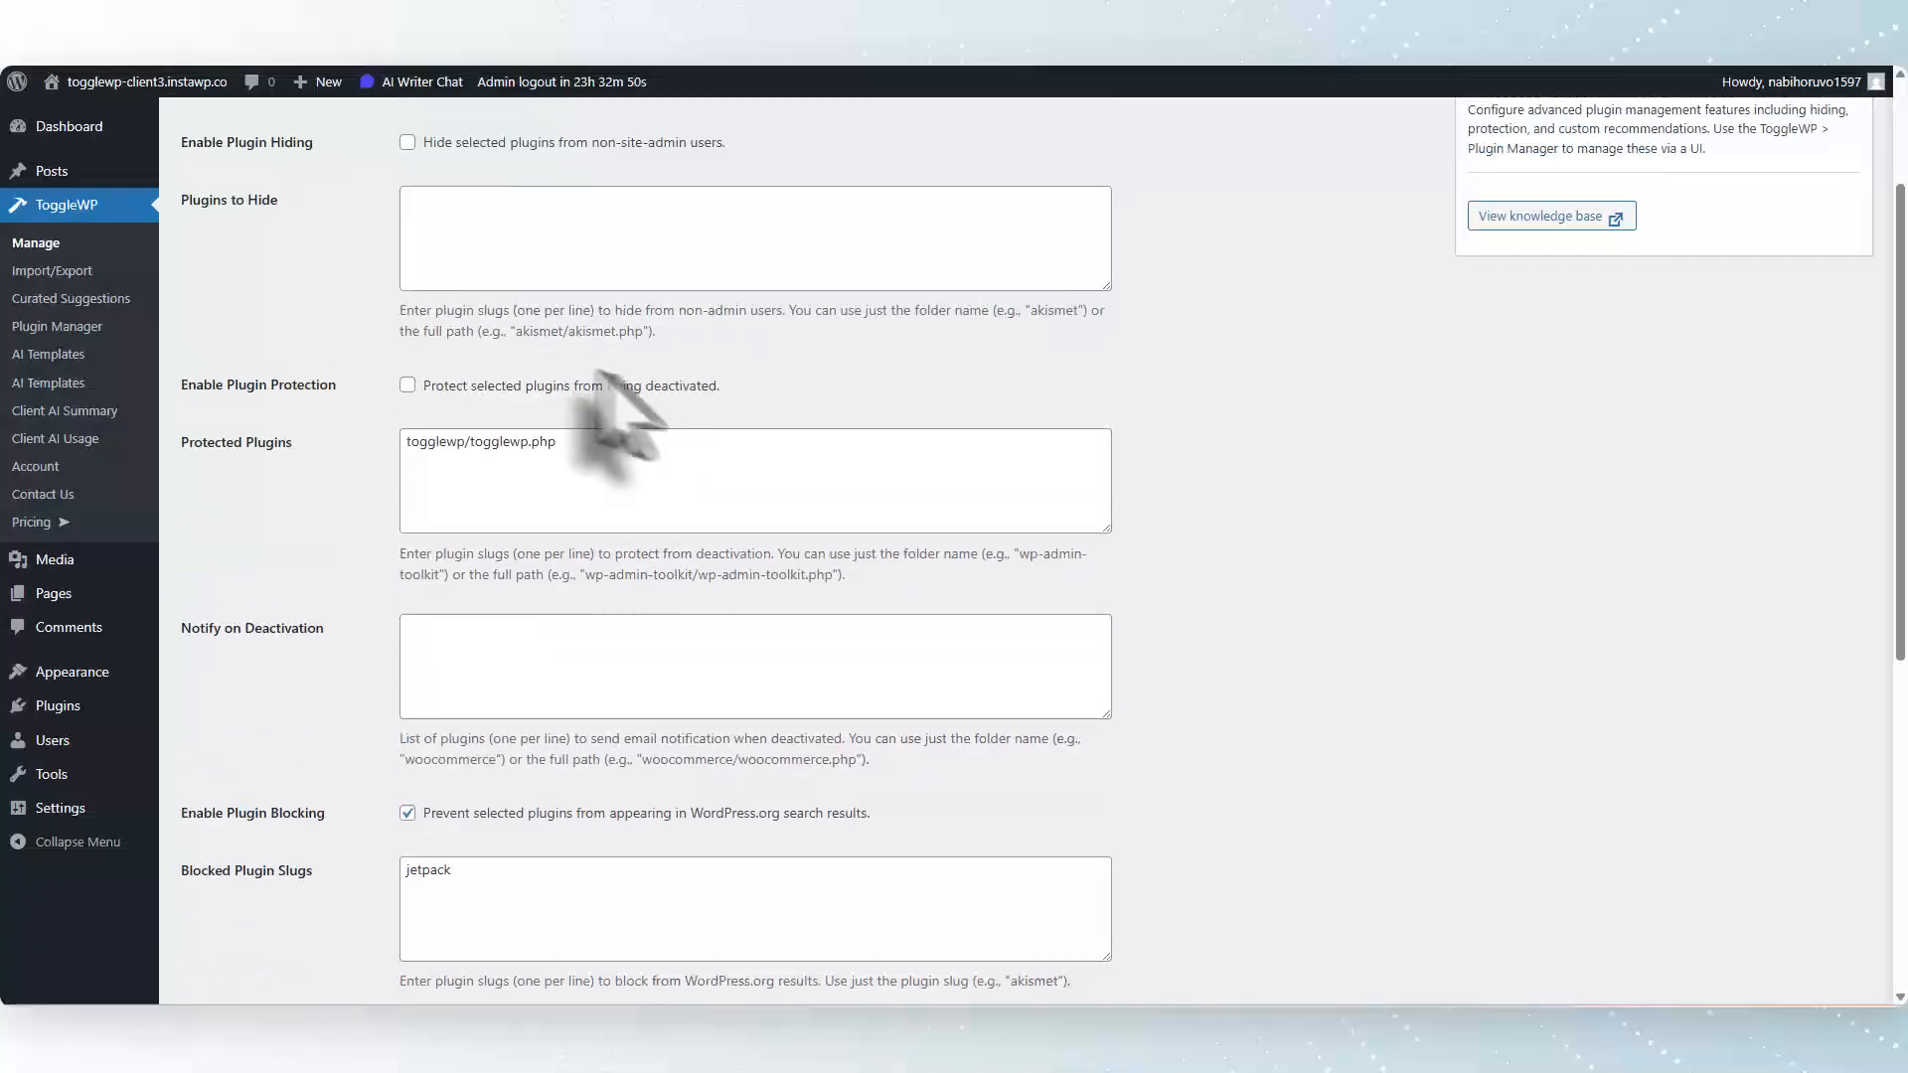
{"action": "scroll", "coordinate": [626, 510], "scroll_direction": "down", "scroll_amount": 3}
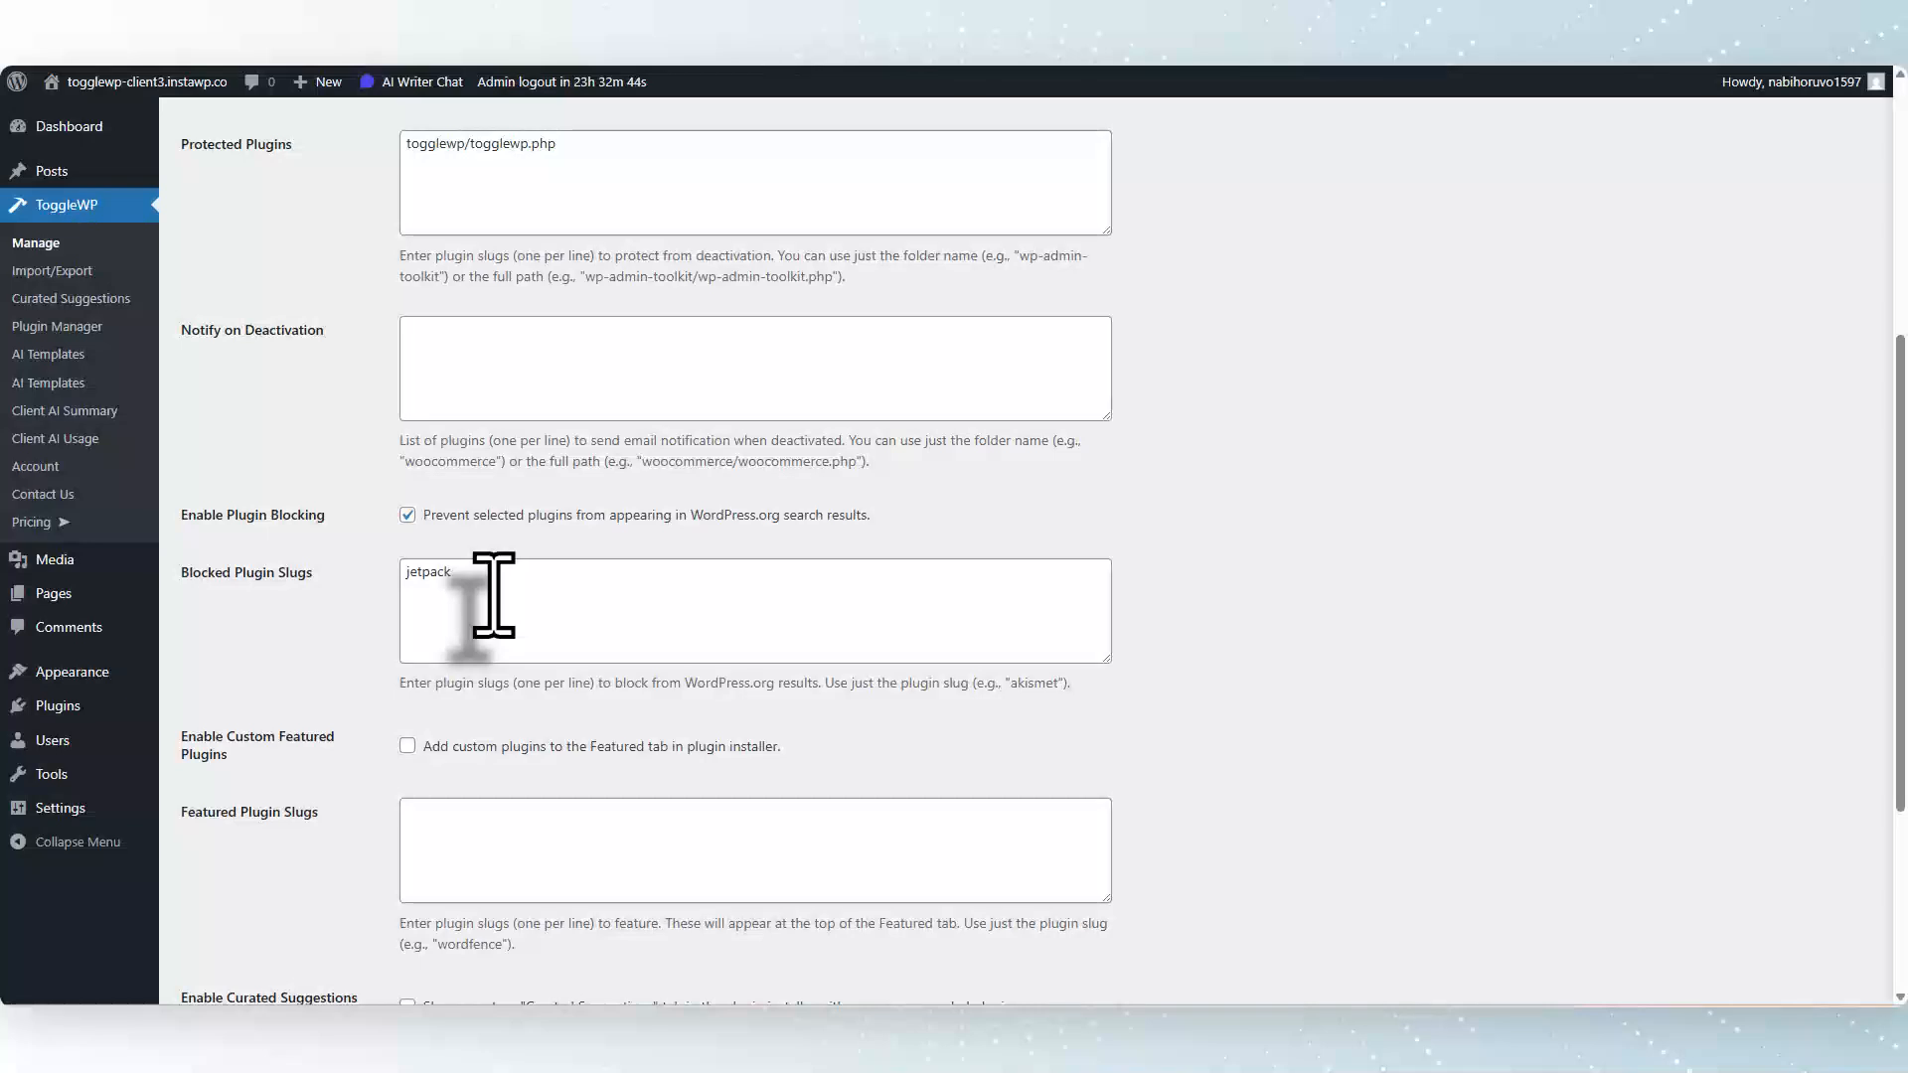
{"action": "scroll", "coordinate": [497, 541], "scroll_direction": "up", "scroll_amount": 2}
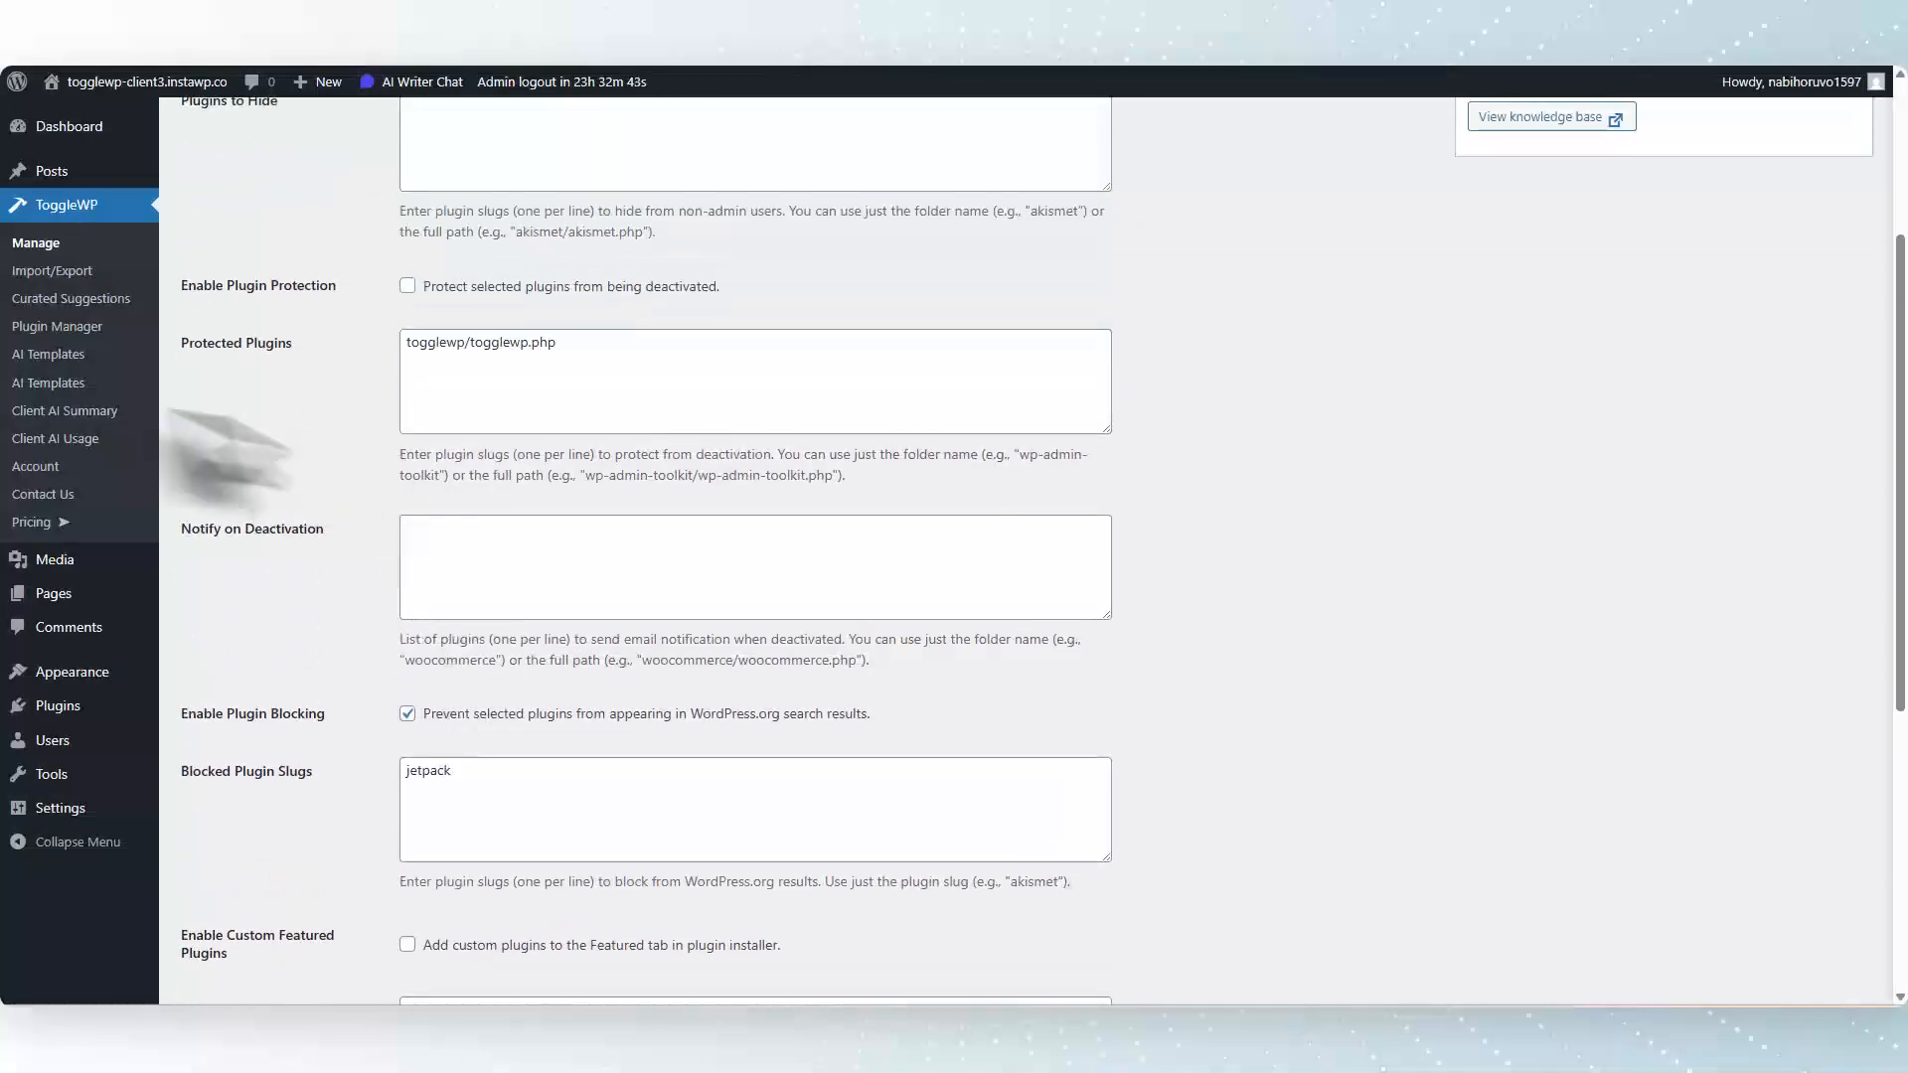
Inspect the ToggleWP plugin's Protect setting and admin note in the third client's Plugin Manager.
{"action": "left_click", "coordinate": [91, 334]}
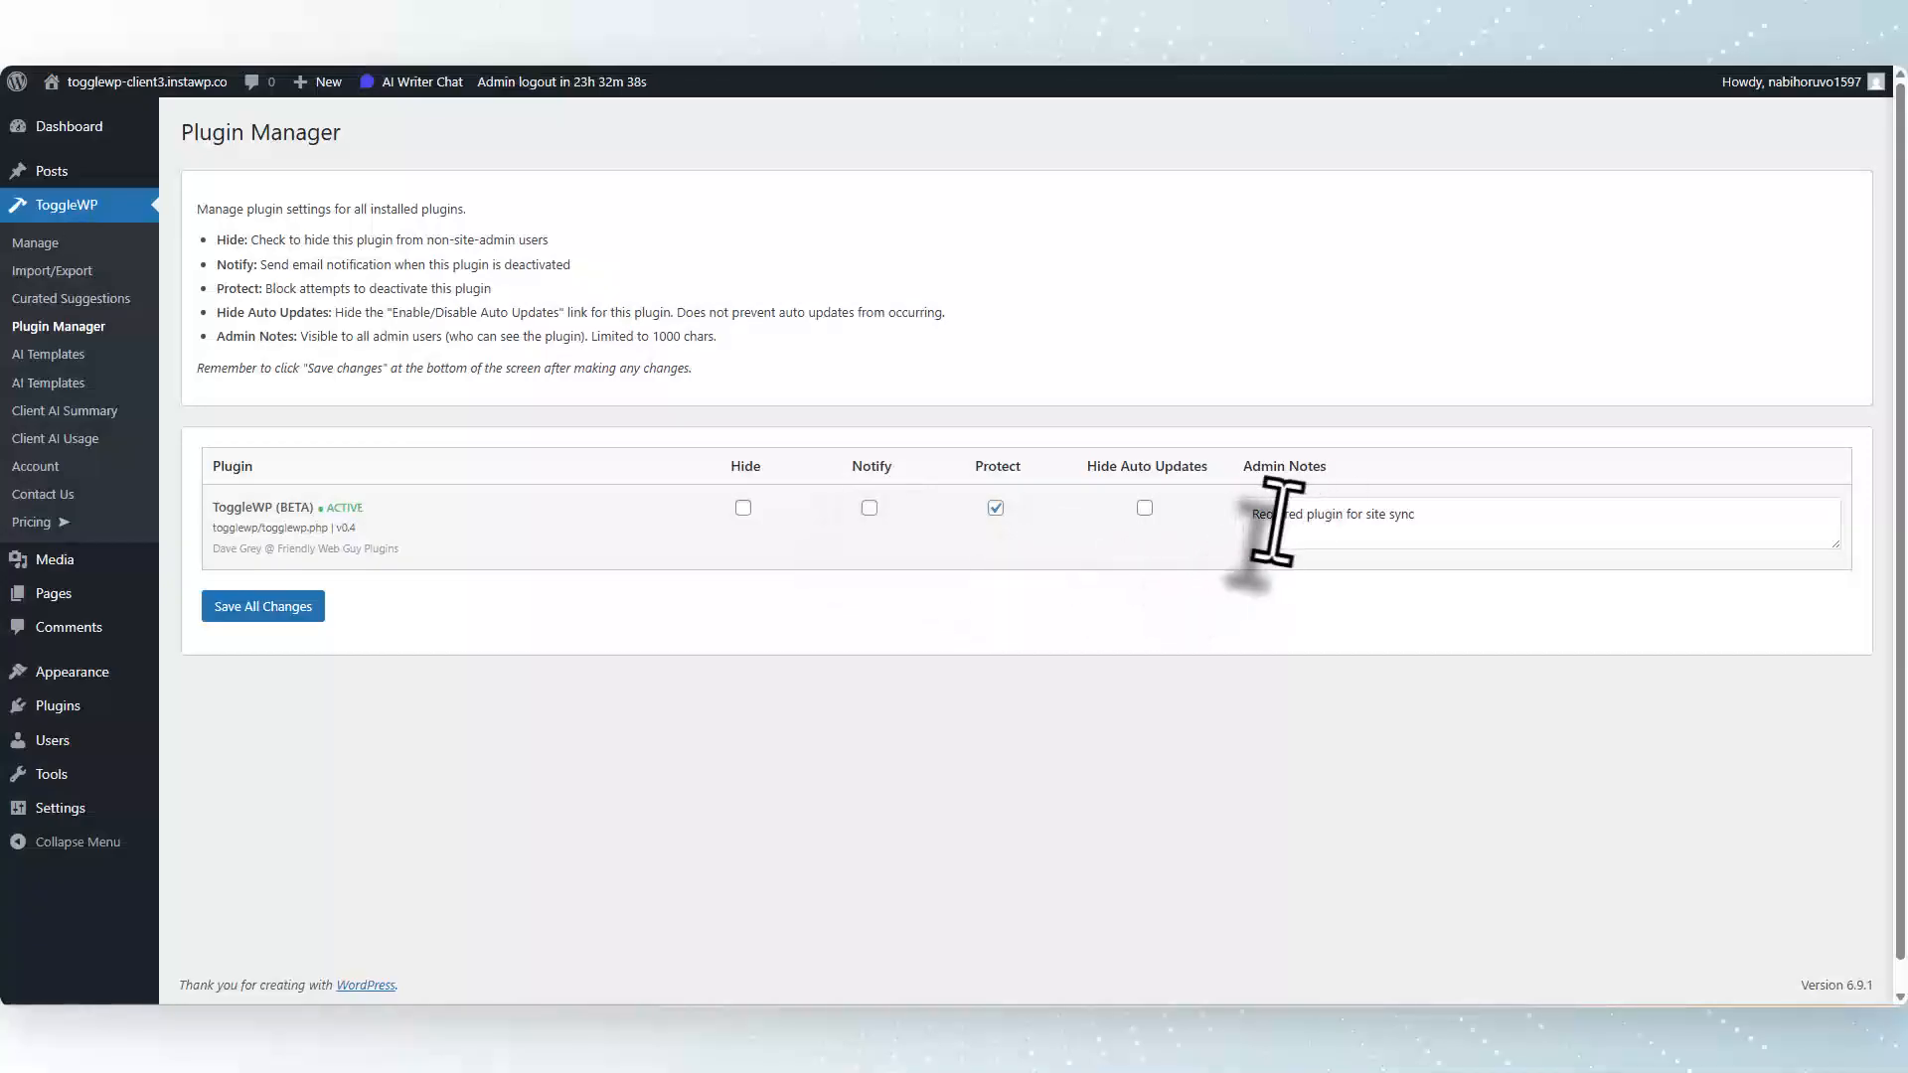
{"action": "left_click_drag", "start_coordinate": [1254, 519], "coordinate": [1460, 528]}
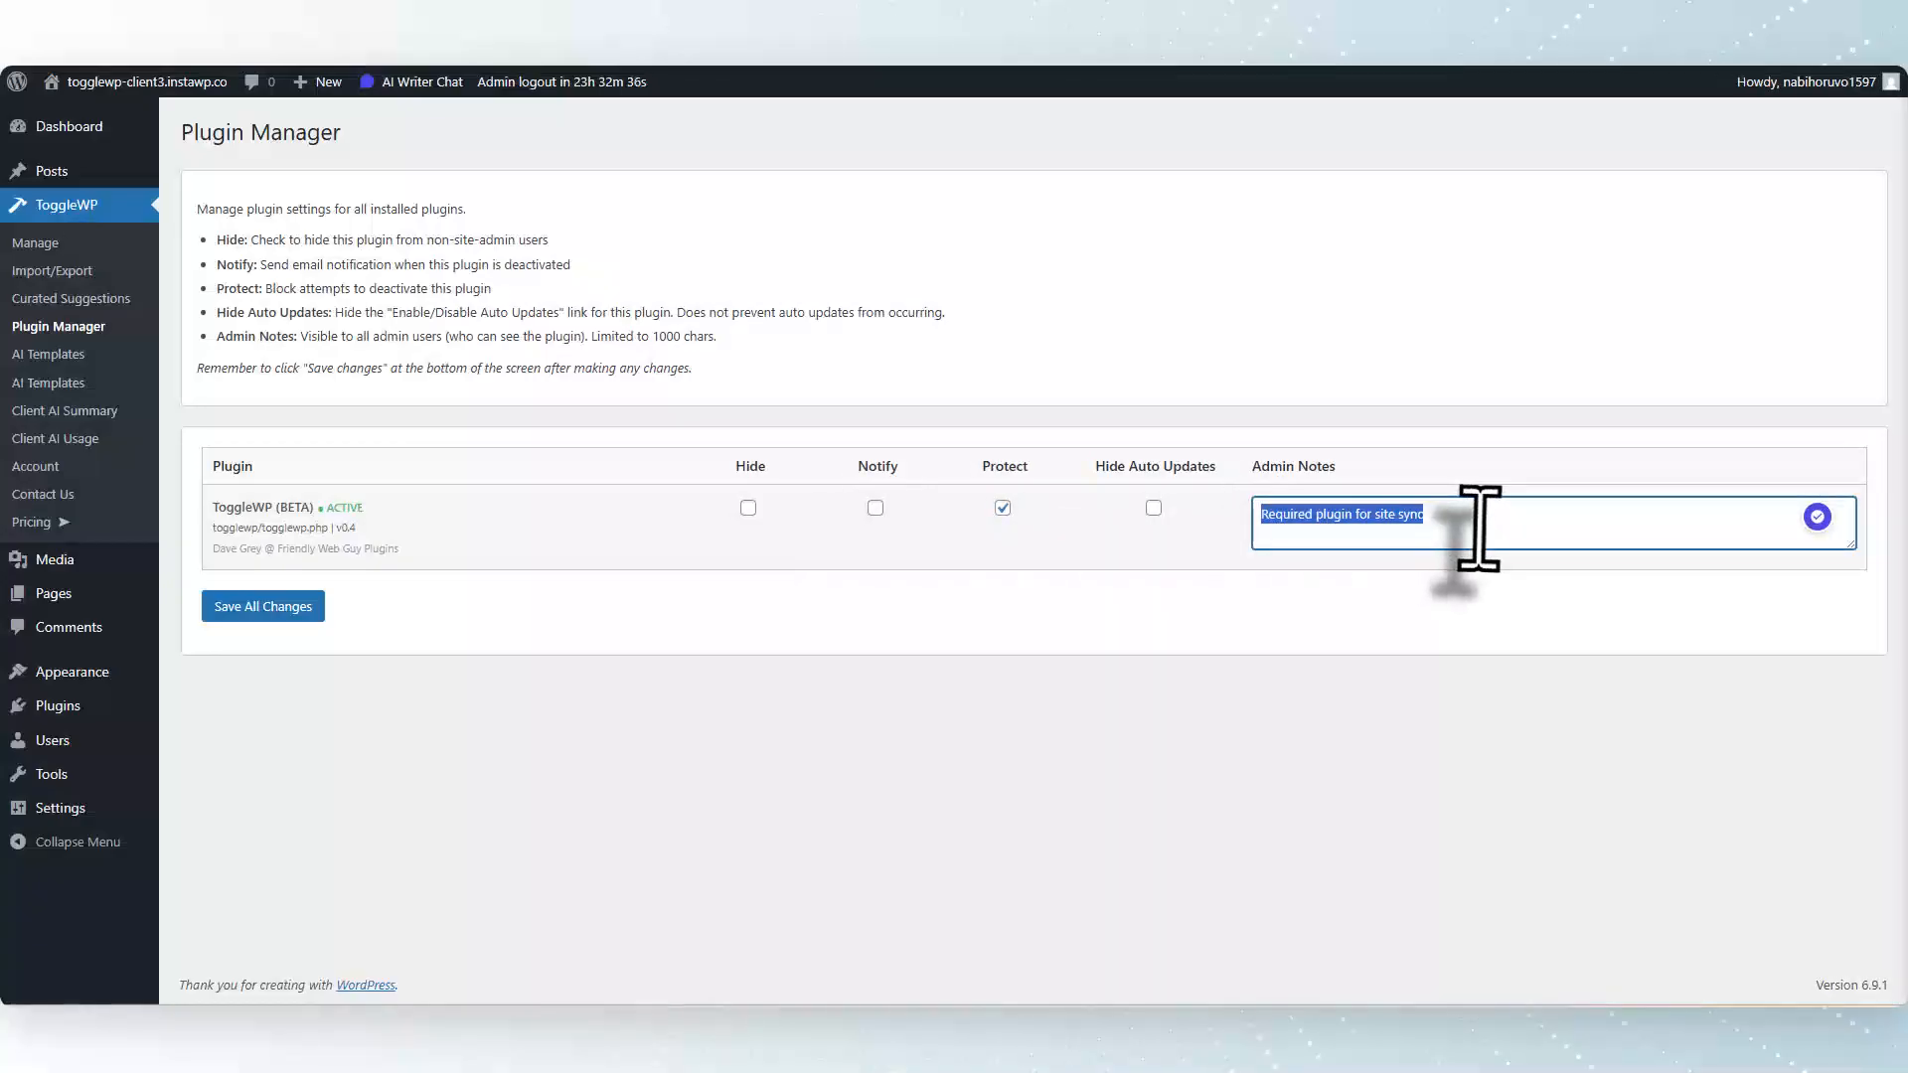
{"action": "left_click", "coordinate": [1003, 508]}
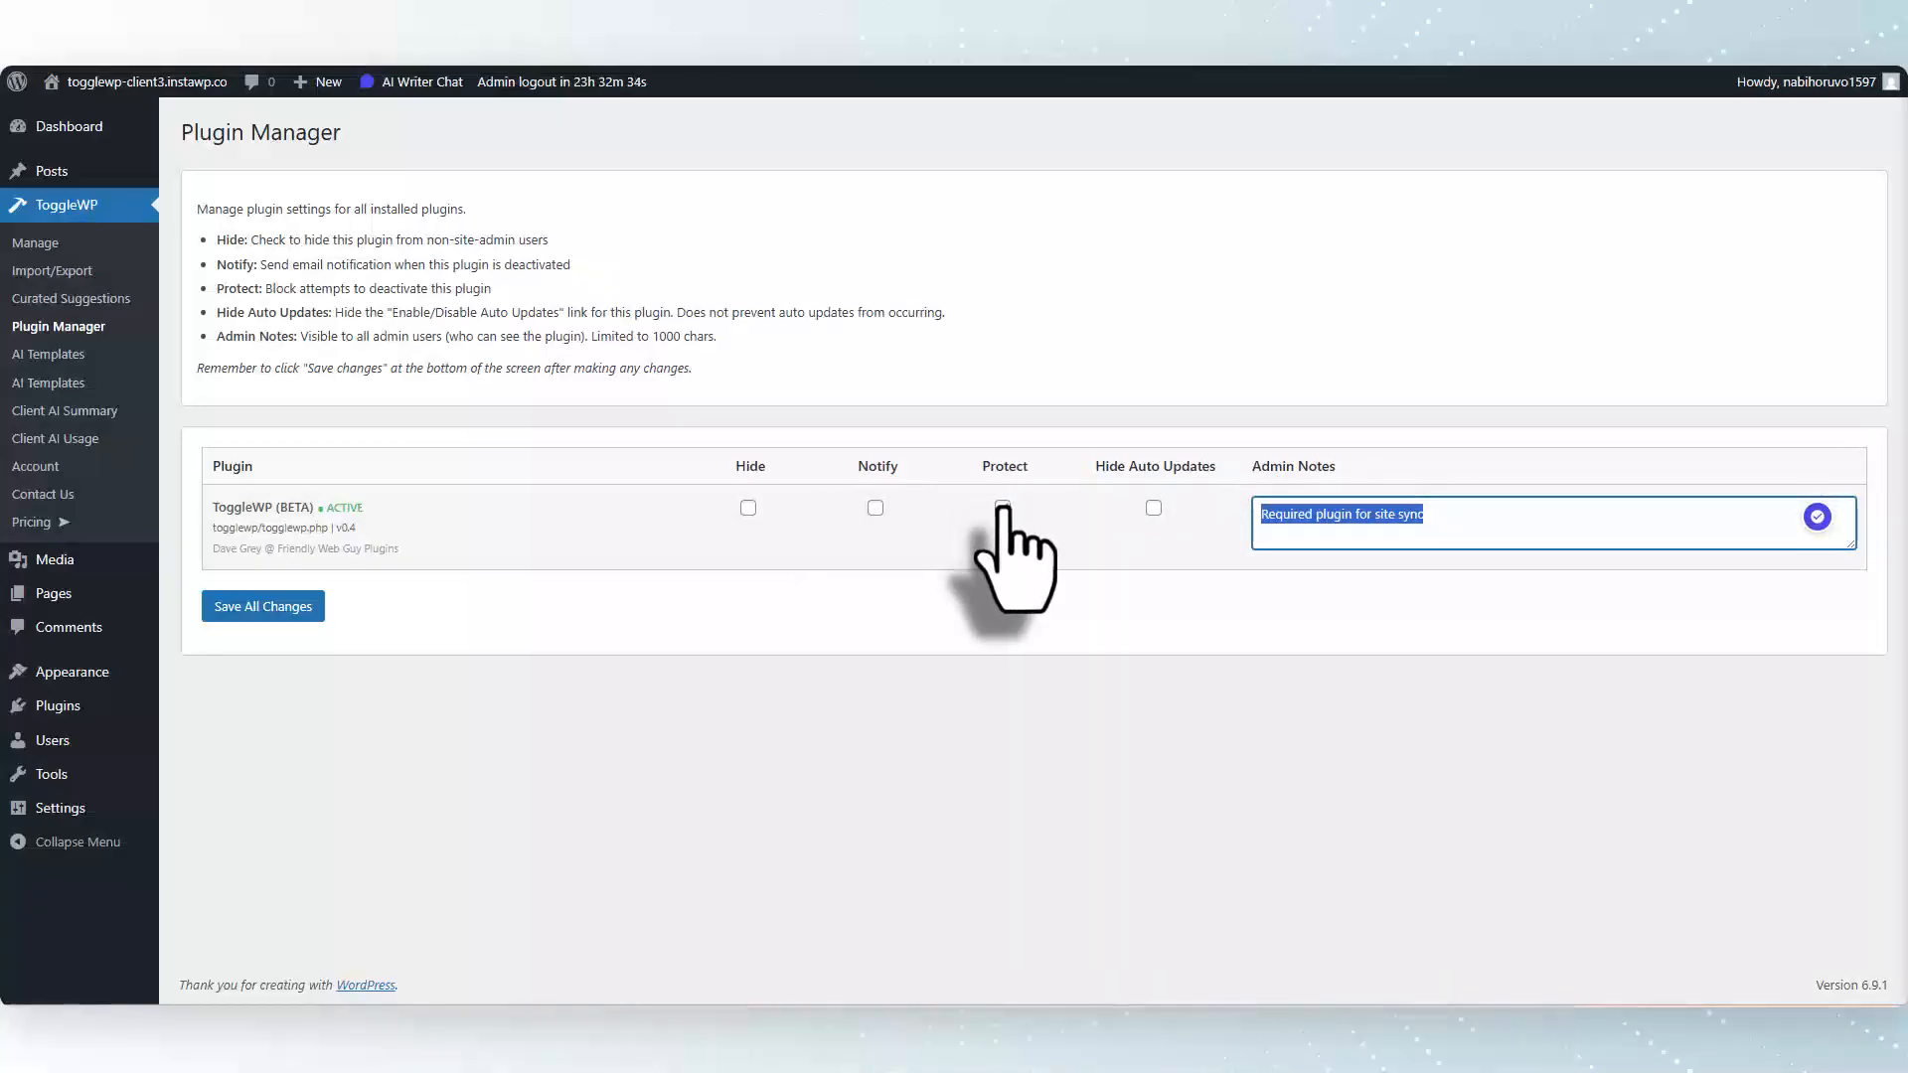
{"action": "left_click", "coordinate": [1003, 508]}
Open the third client's installed plugins list and examine the ToggleWP admin note and protection label.
{"action": "mouse_move", "coordinate": [94, 707]}
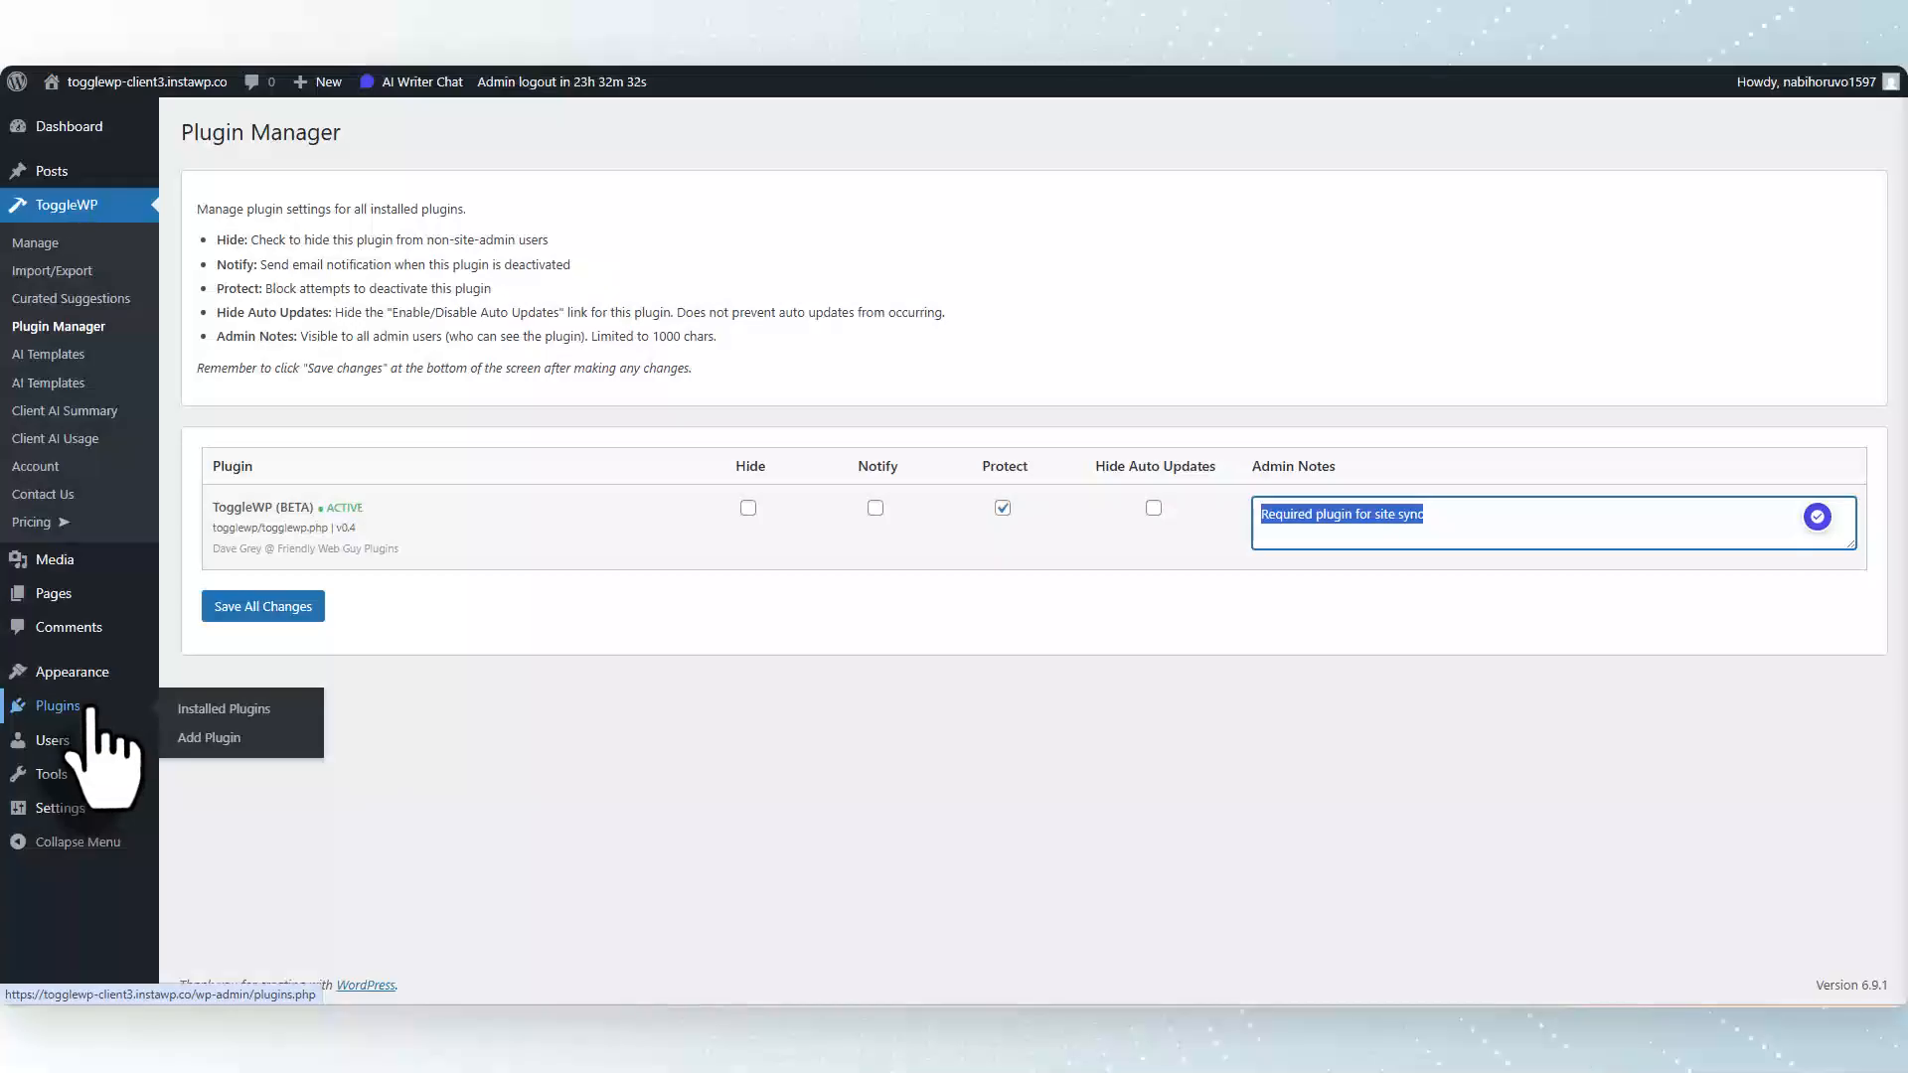
{"action": "left_click", "coordinate": [261, 711]}
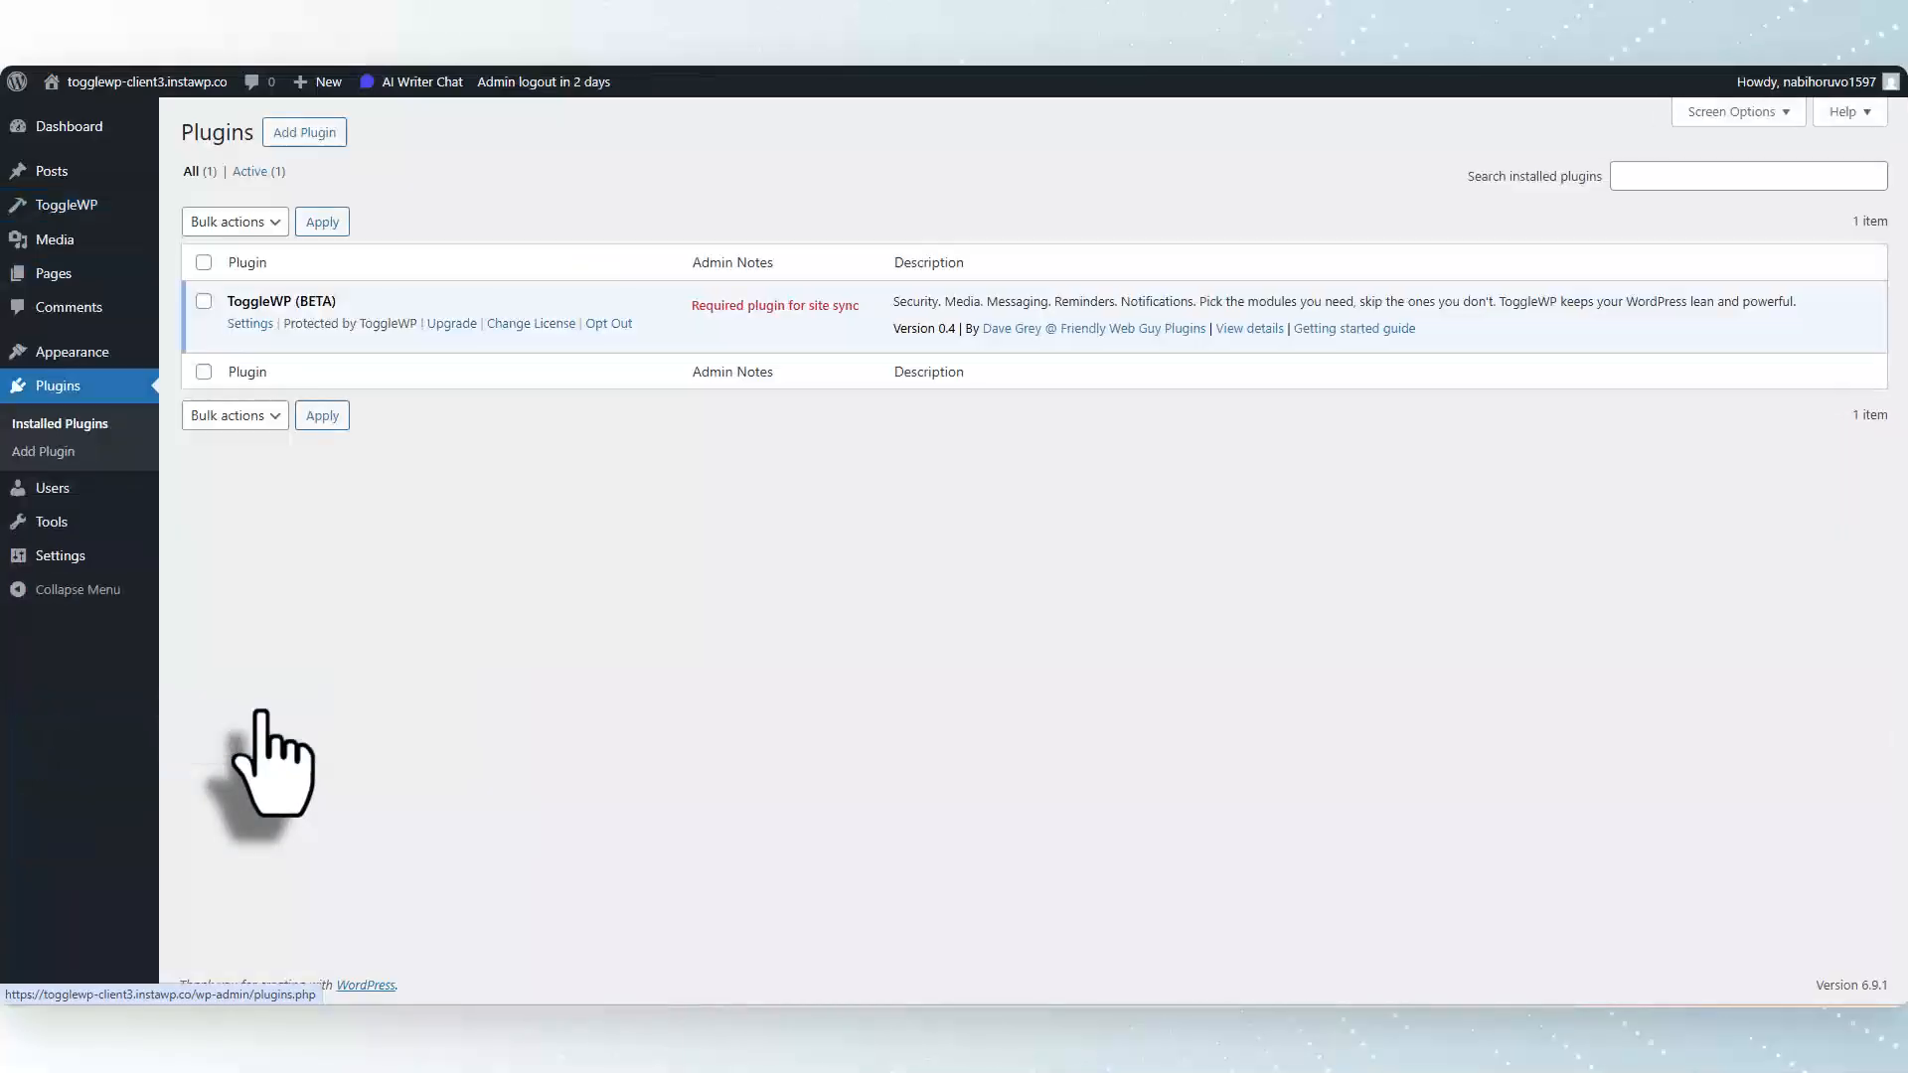
{"action": "left_click_drag", "start_coordinate": [686, 305], "coordinate": [855, 310]}
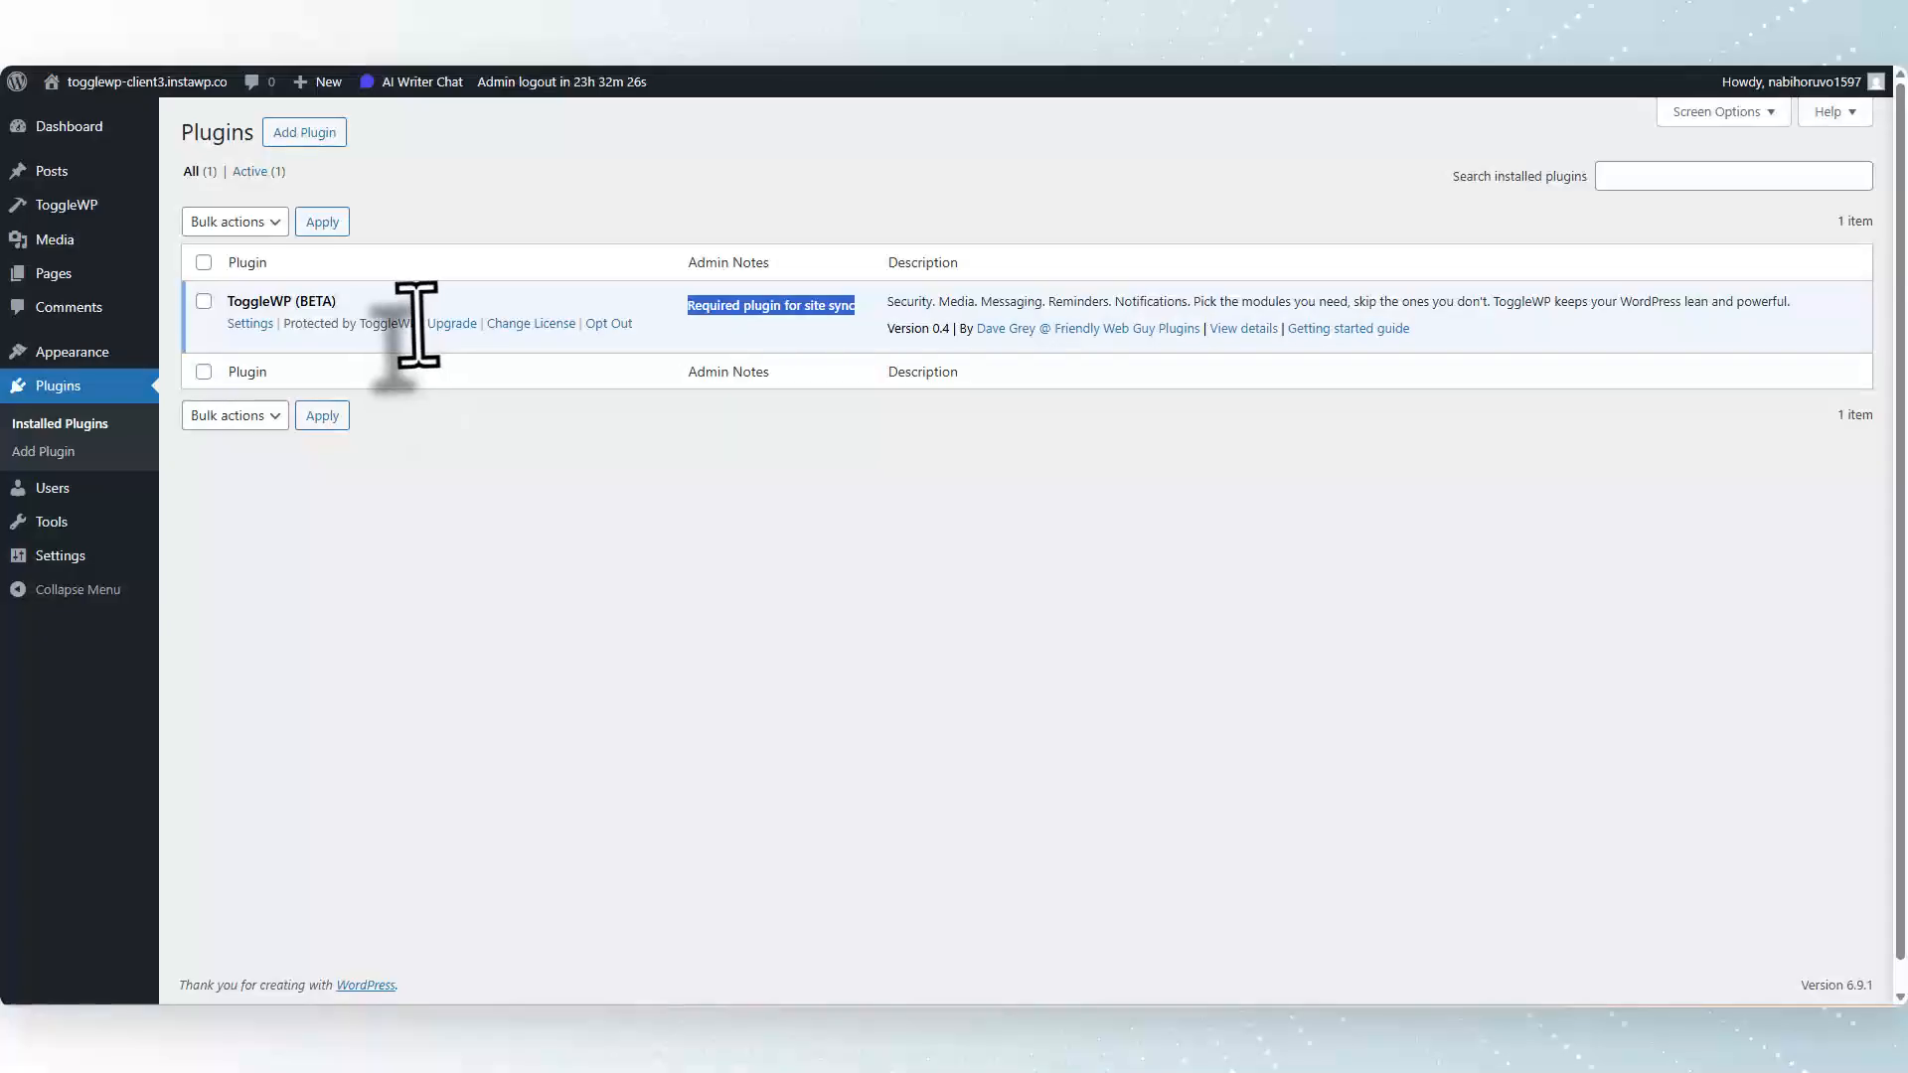
{"action": "left_click_drag", "start_coordinate": [416, 323], "coordinate": [283, 323]}
{"action": "left_click", "coordinate": [545, 437]}
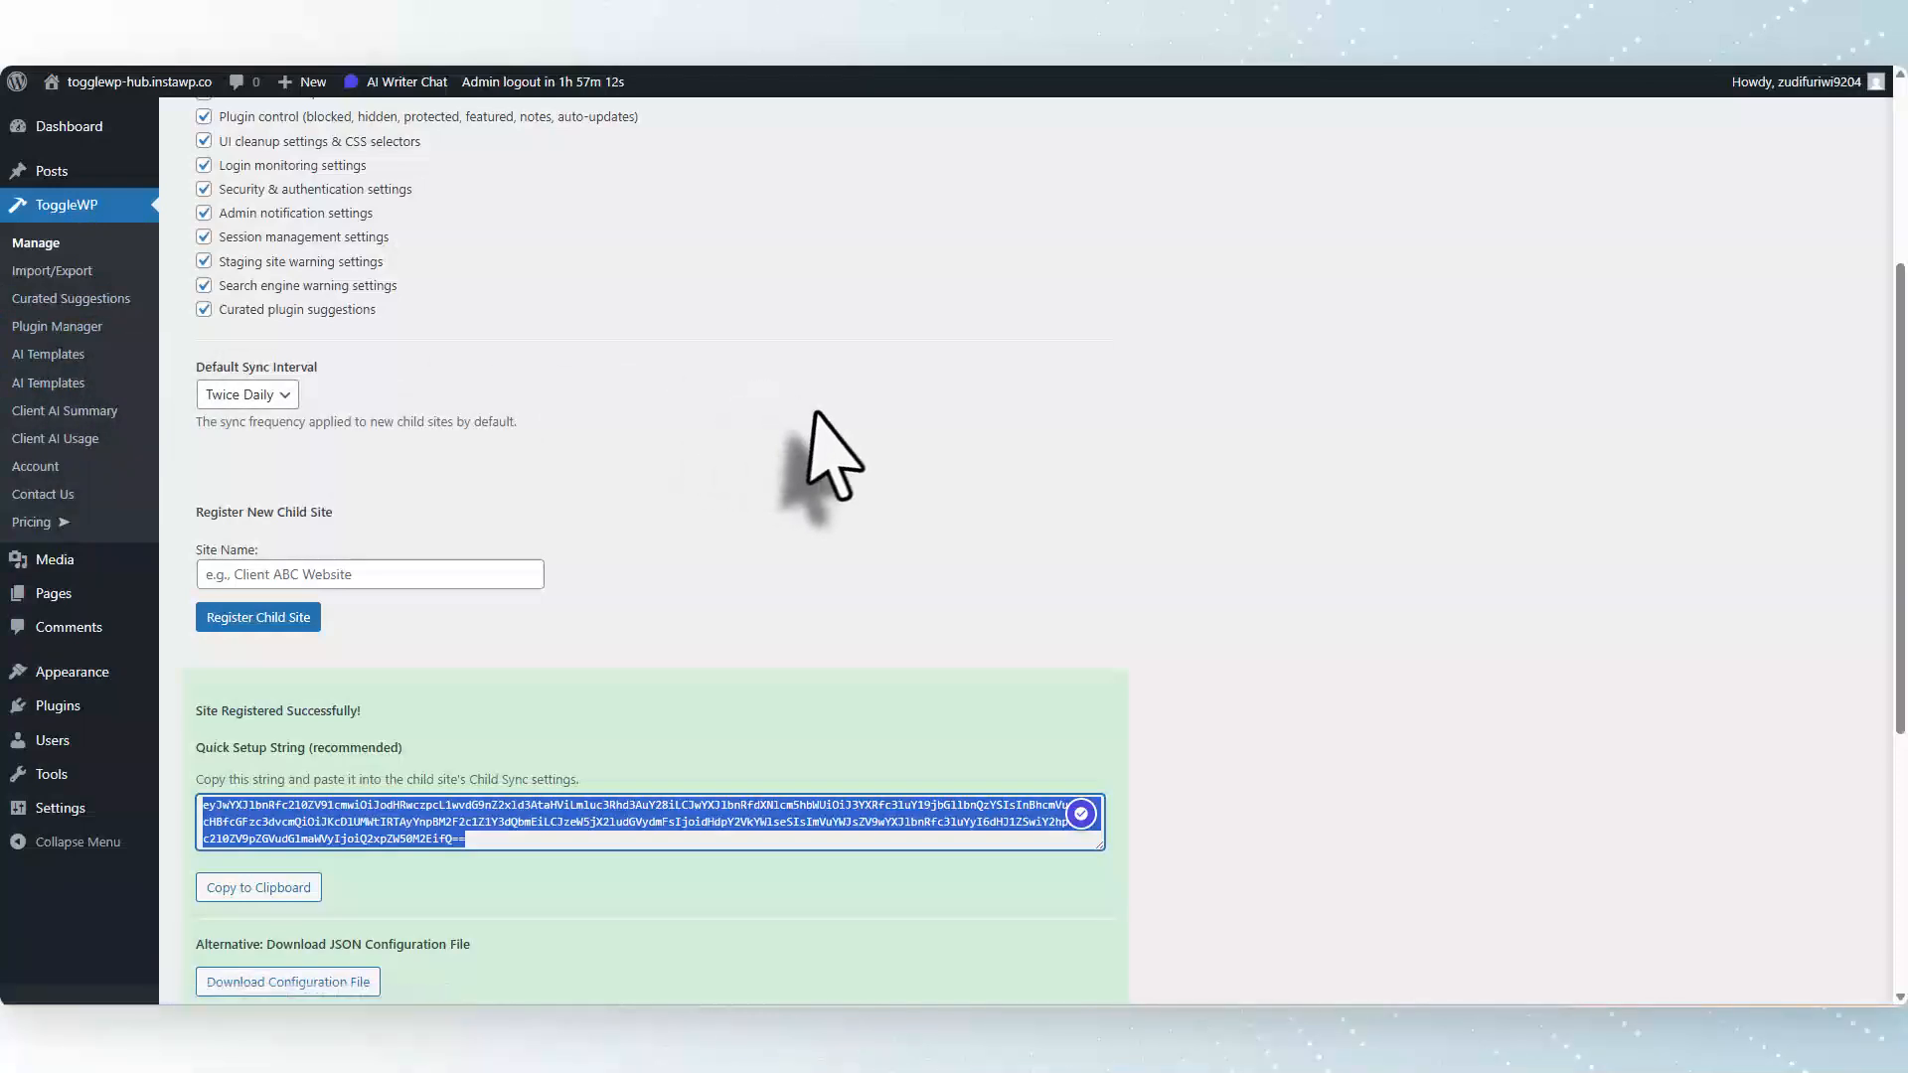
Return to the hub site and review its ToggleWP module toggles on the Manage tab.
{"action": "scroll", "coordinate": [941, 437], "scroll_direction": "up", "scroll_amount": 1}
{"action": "scroll", "coordinate": [941, 437], "scroll_direction": "up", "scroll_amount": 1}
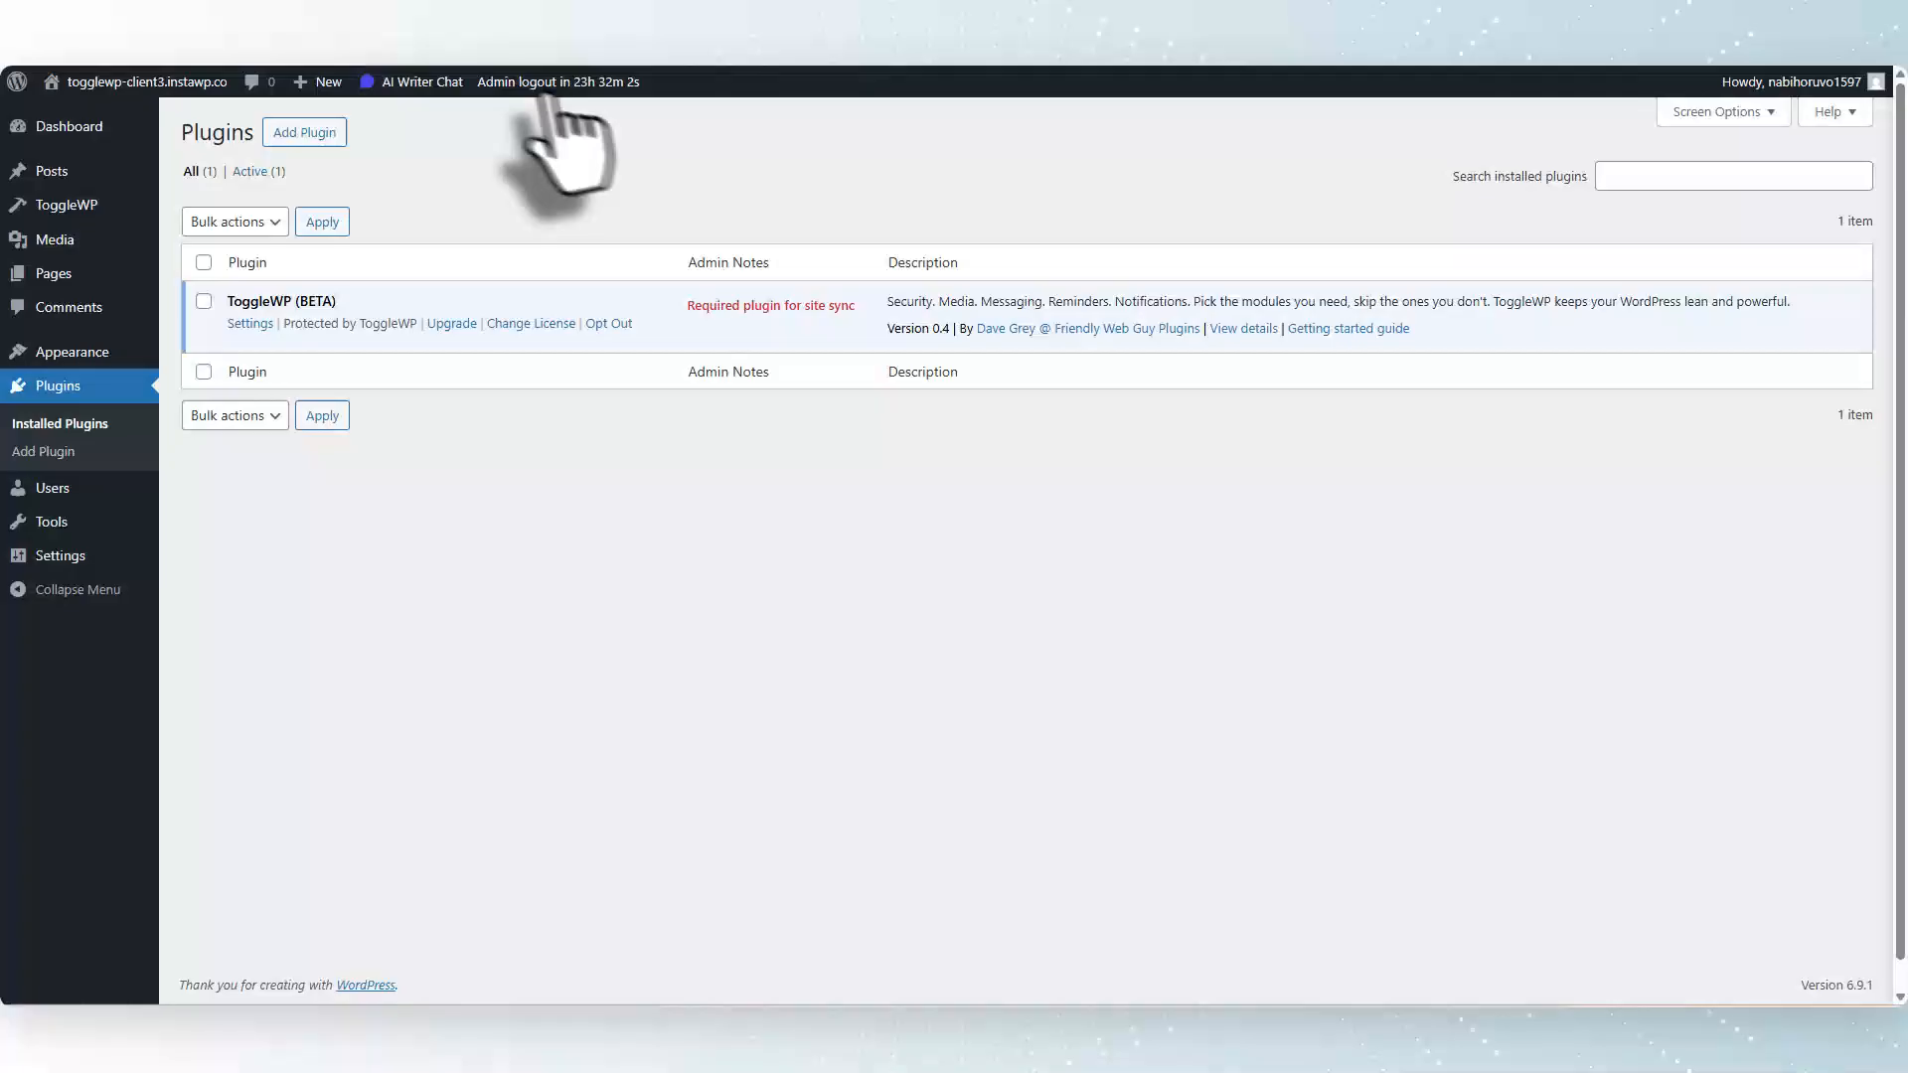
{"action": "mouse_move", "coordinate": [539, 92]}
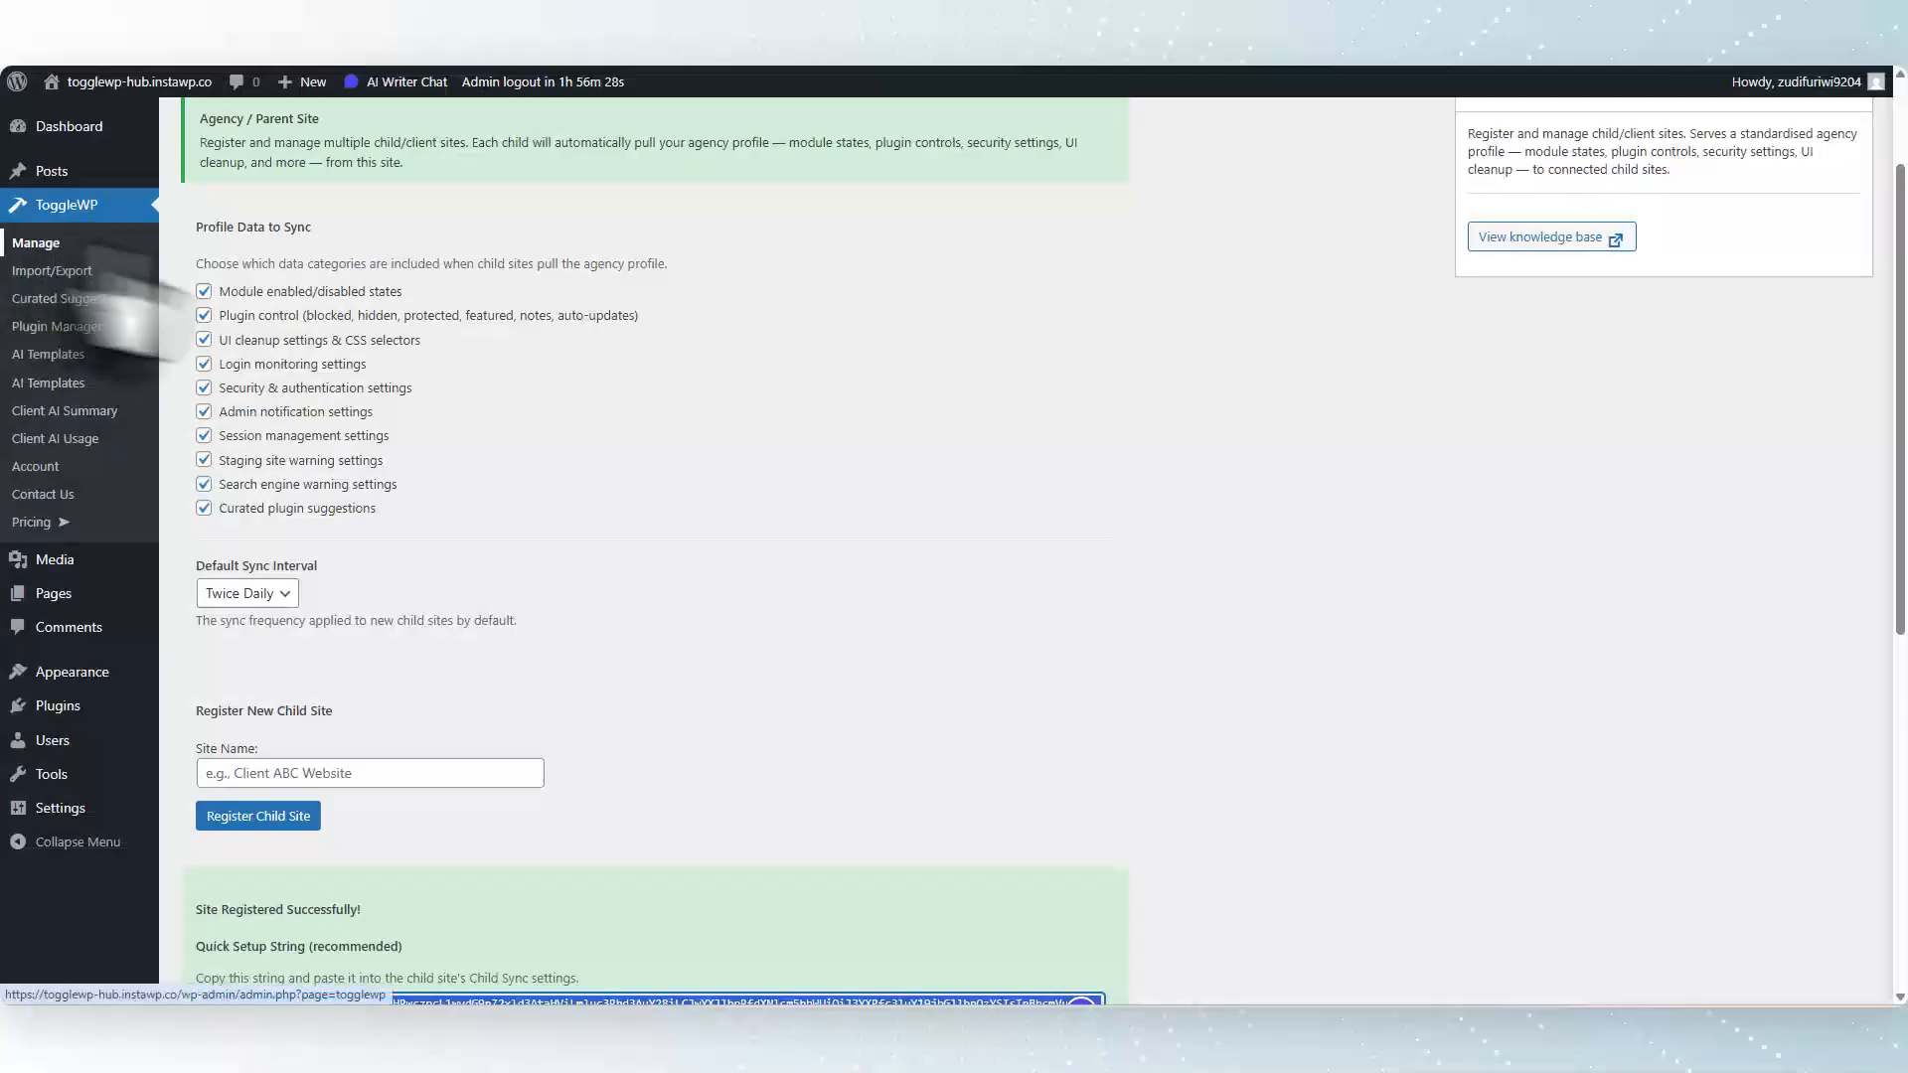
{"action": "scroll", "coordinate": [44, 249], "scroll_direction": "up", "scroll_amount": 2}
{"action": "left_click", "coordinate": [234, 180]}
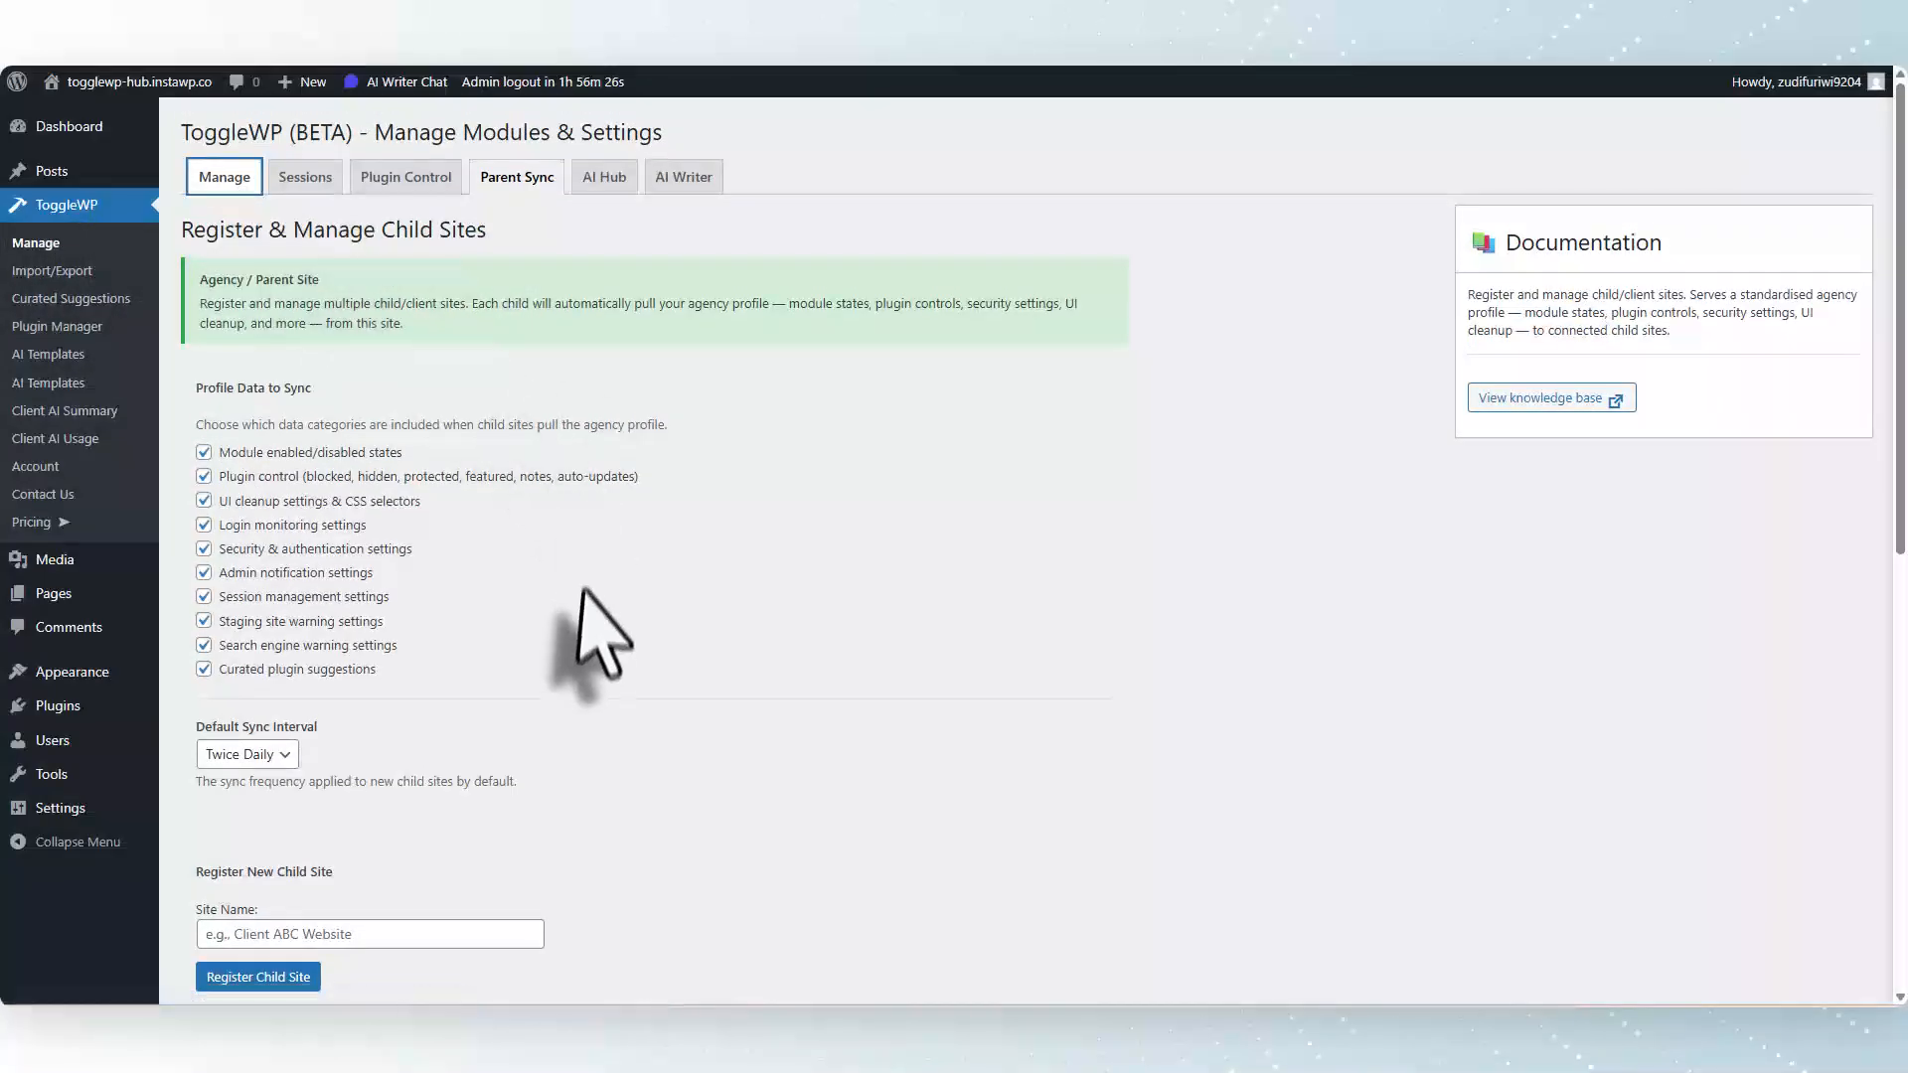
{"action": "scroll", "coordinate": [600, 636], "scroll_direction": "down", "scroll_amount": 5}
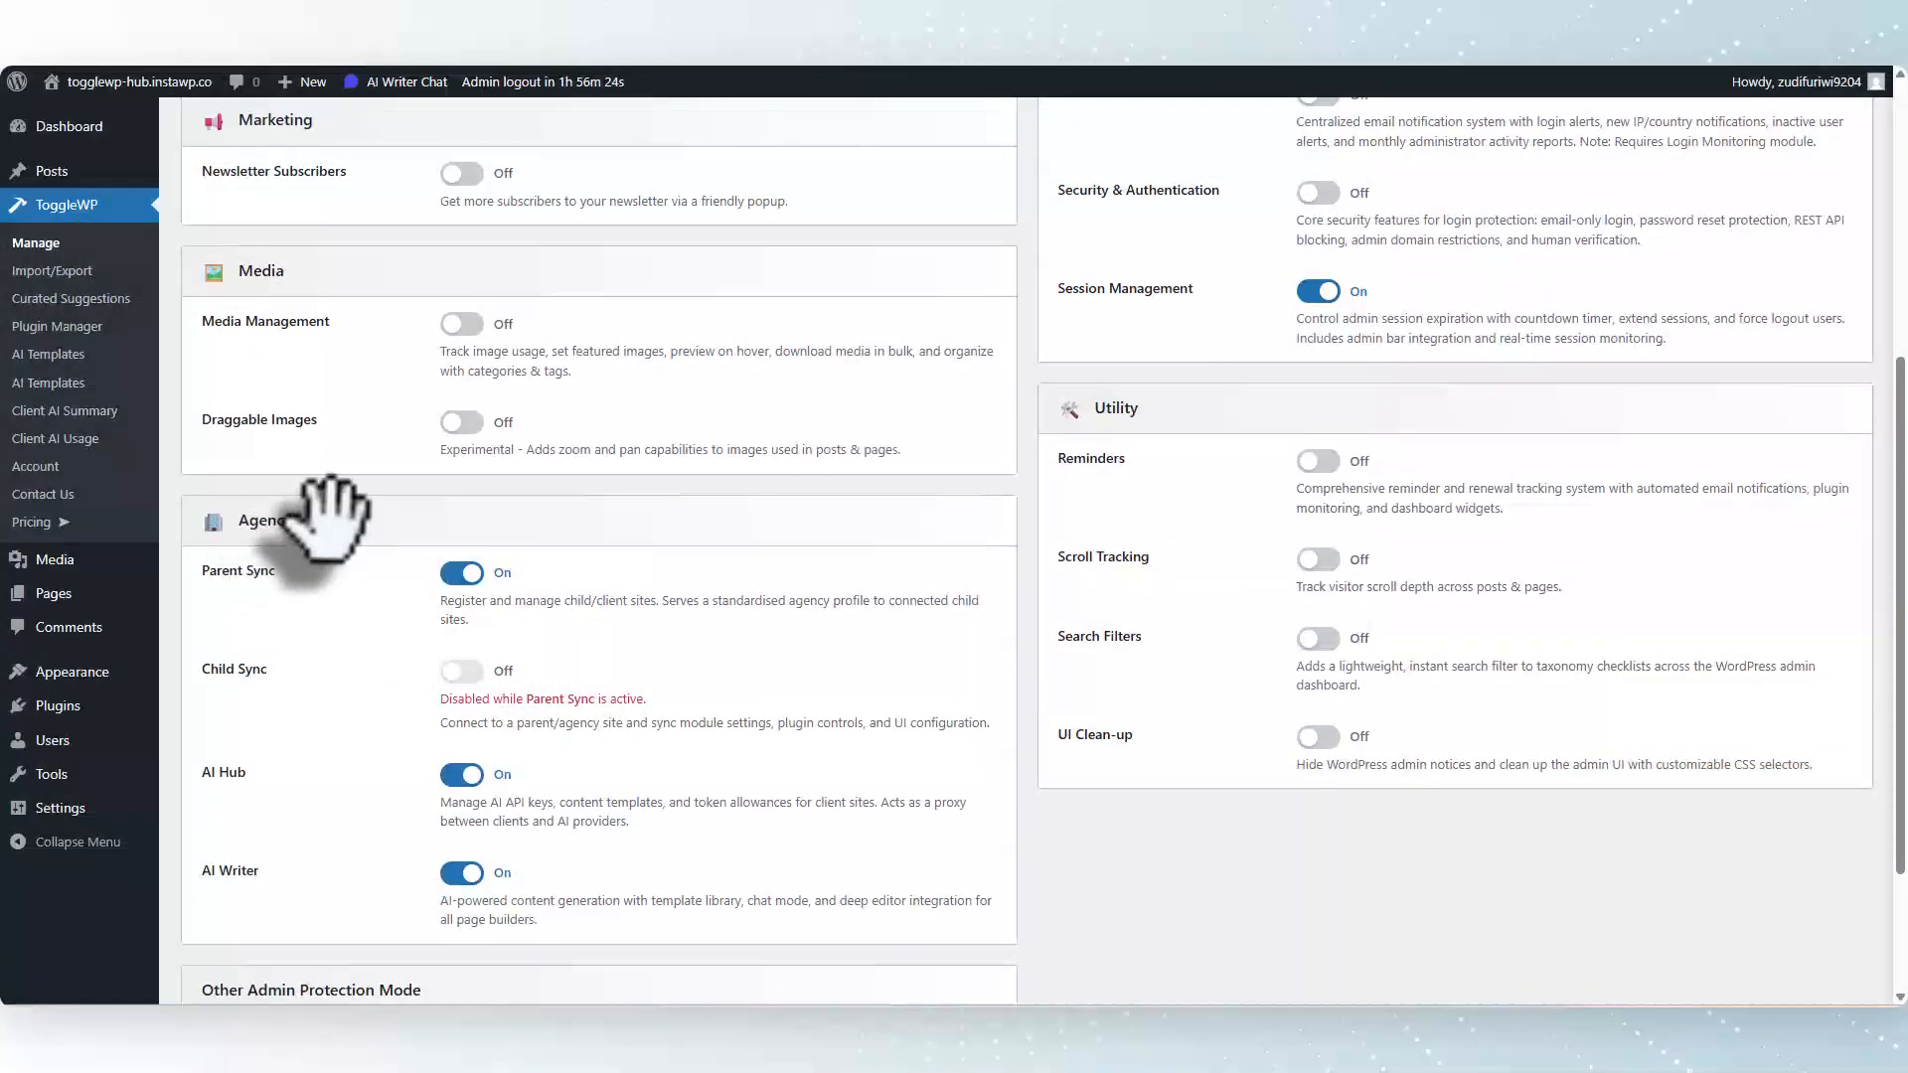